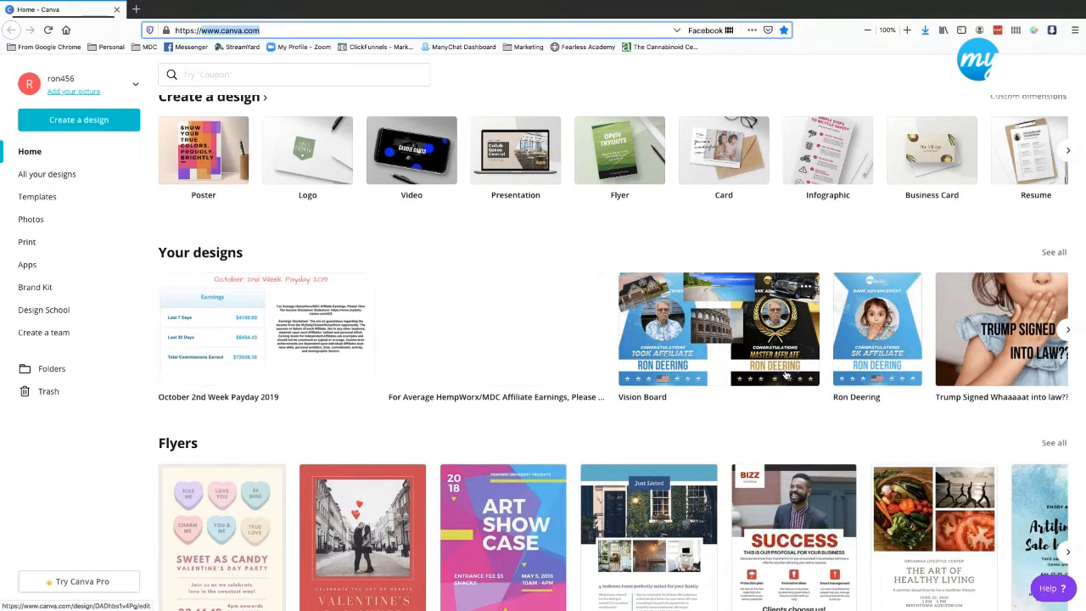
- Browse the recent designs on the home page and open the "3 Secrets To Re-Ignite Your Network Marketing Business" design
scroll(785, 373, down, 3)
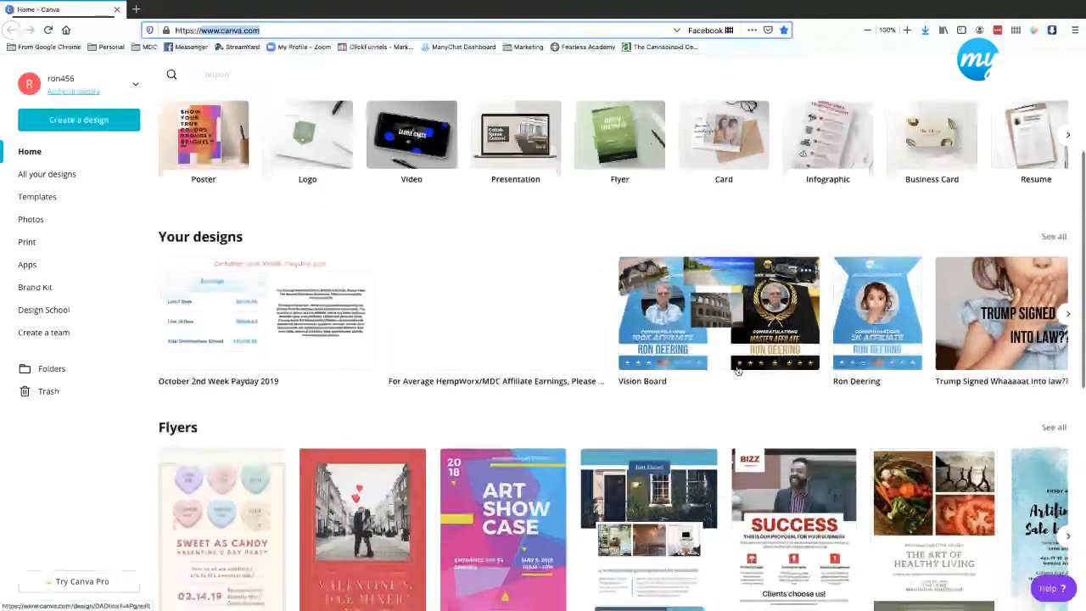
scroll(738, 370, down, 2)
scroll(738, 370, up, 4)
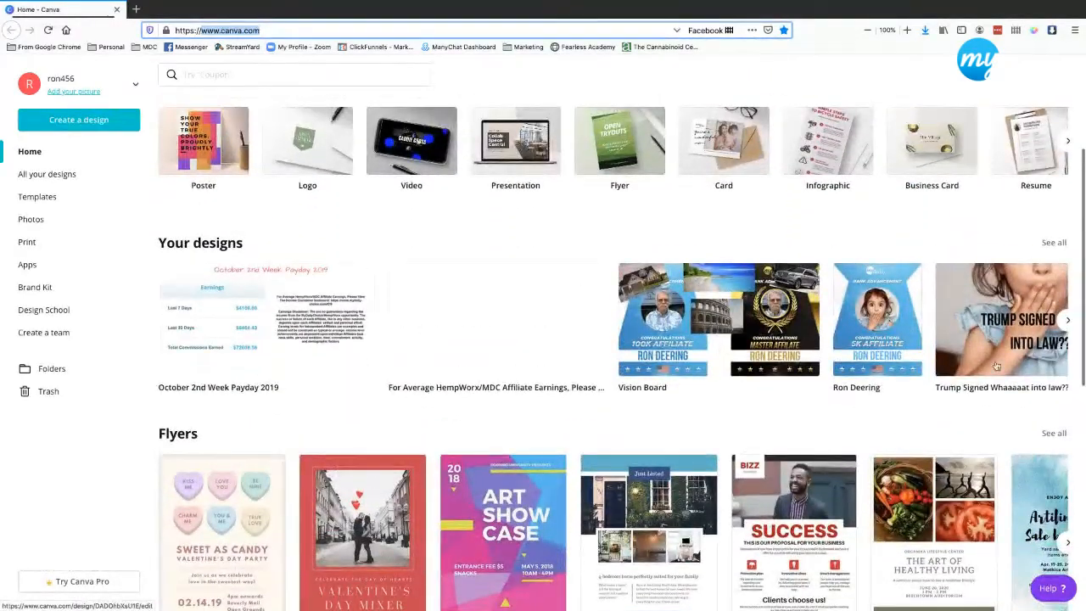
click(1068, 323)
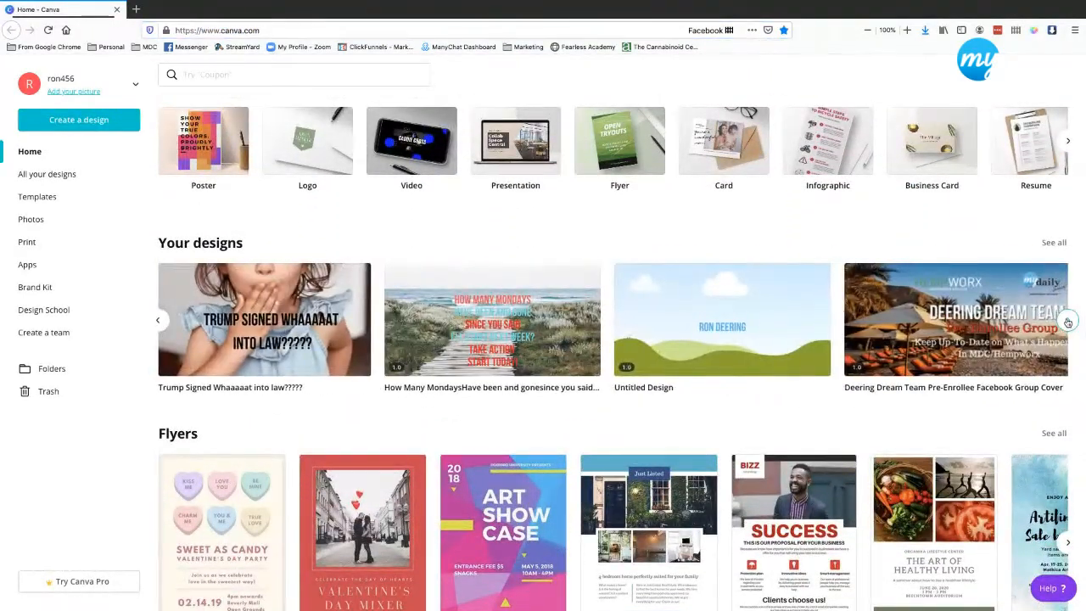
click(1067, 322)
click(1067, 322)
click(1067, 323)
click(1067, 323)
click(1067, 321)
click(1036, 356)
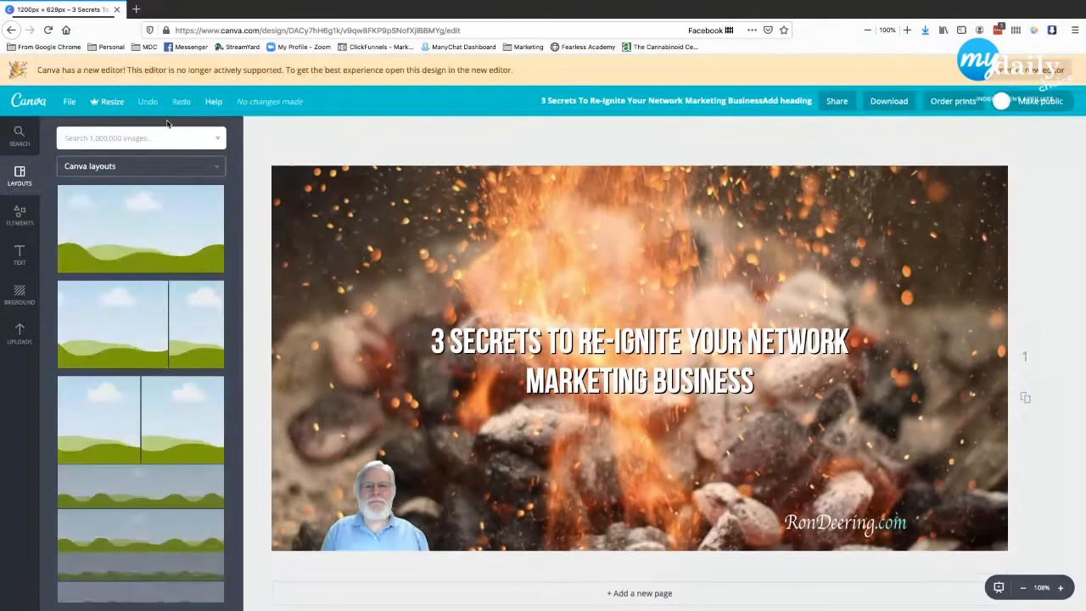
- Return to the home page and look through the complete list of existing designs
click(12, 31)
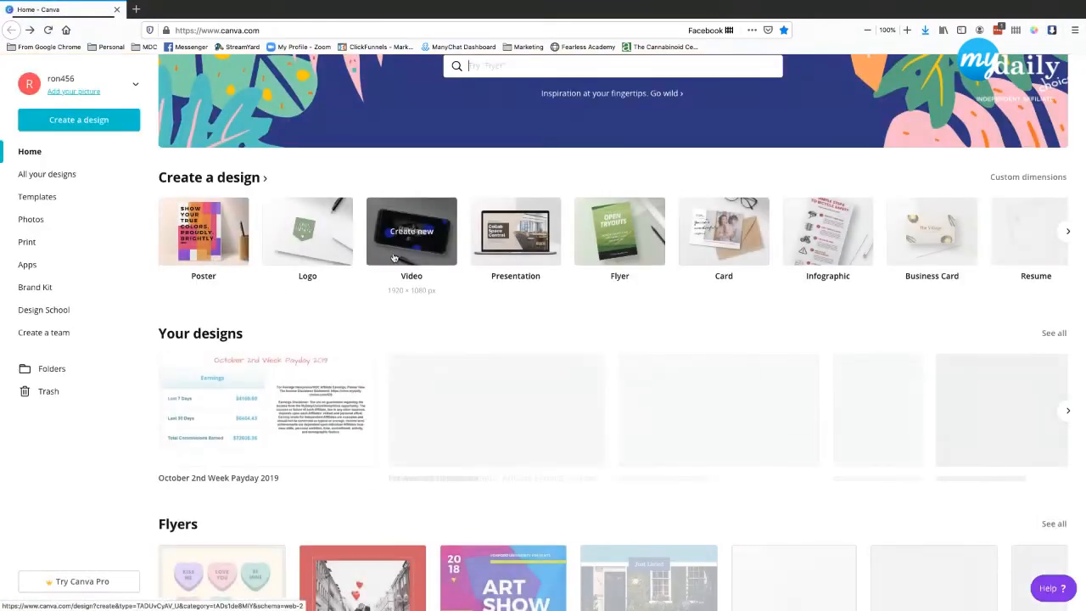
click(1052, 334)
scroll(506, 321, down, 3)
scroll(506, 321, down, 5)
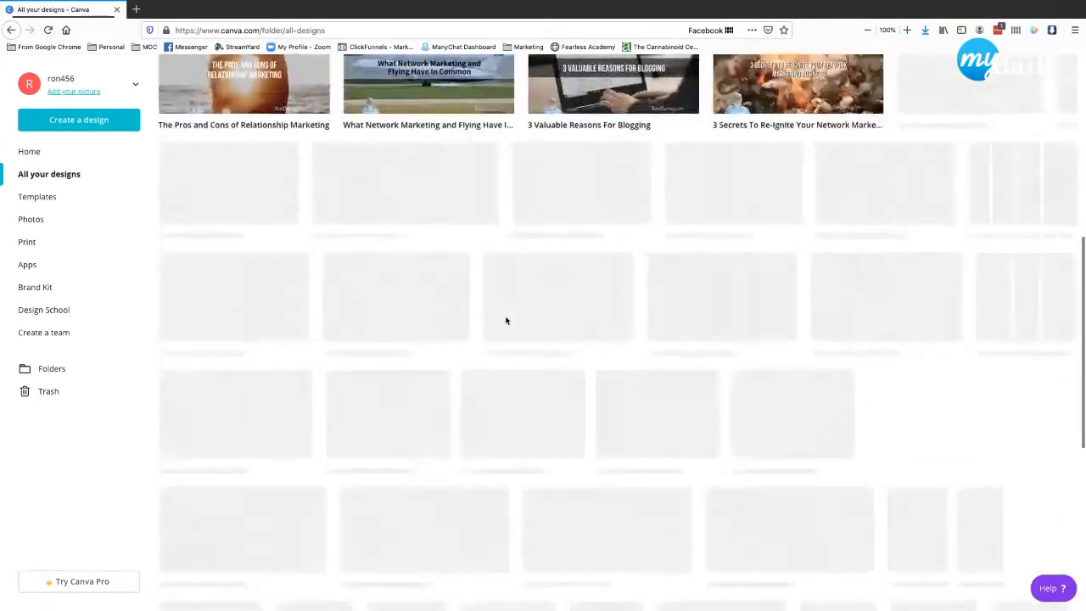
scroll(505, 321, down, 10)
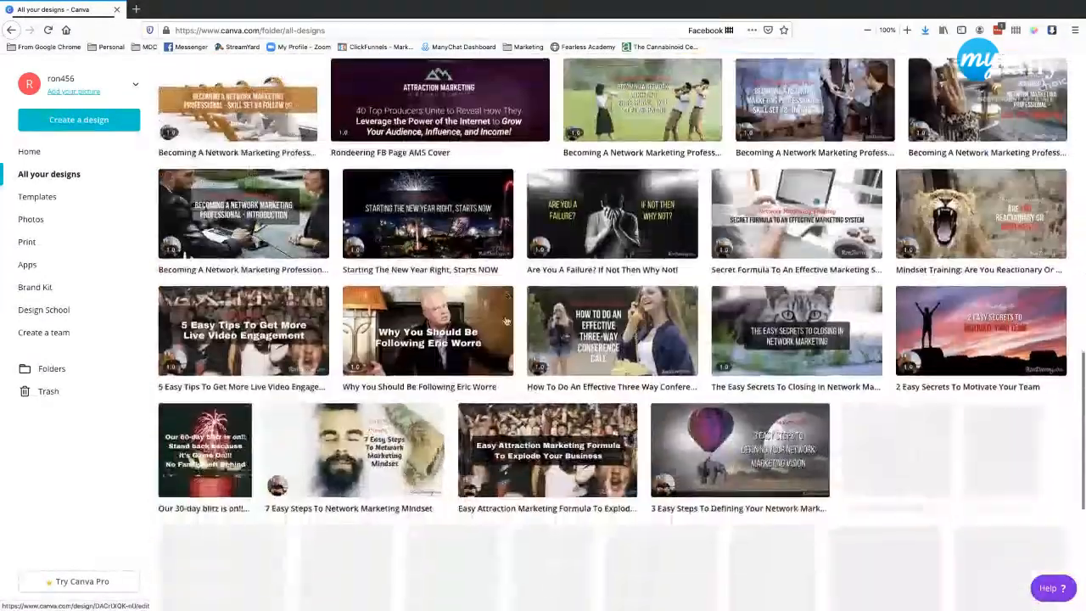
scroll(505, 320, up, 10)
scroll(505, 321, up, 6)
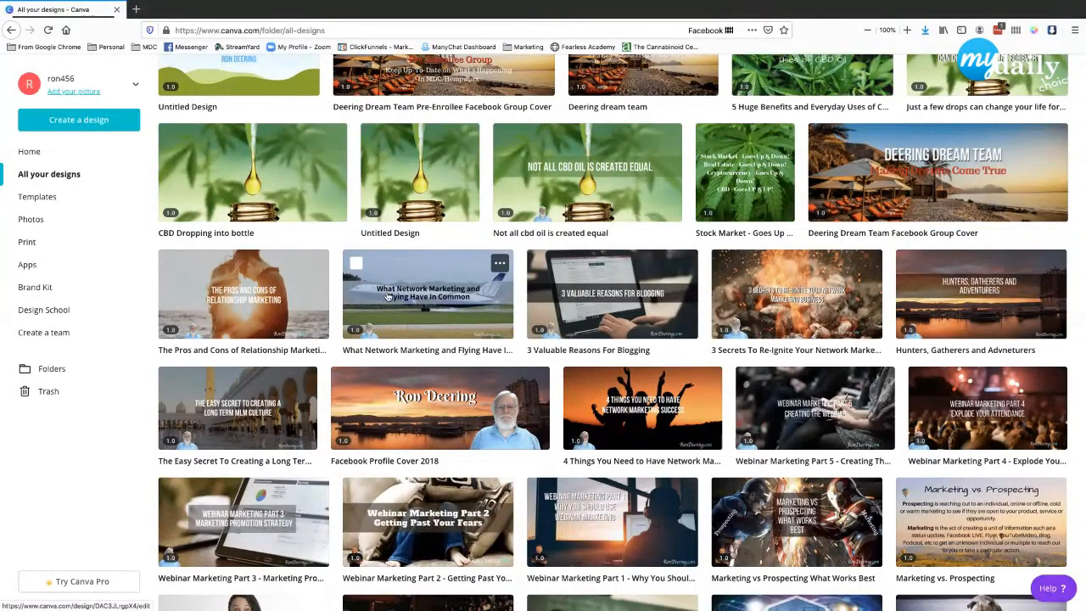
scroll(378, 294, up, 3)
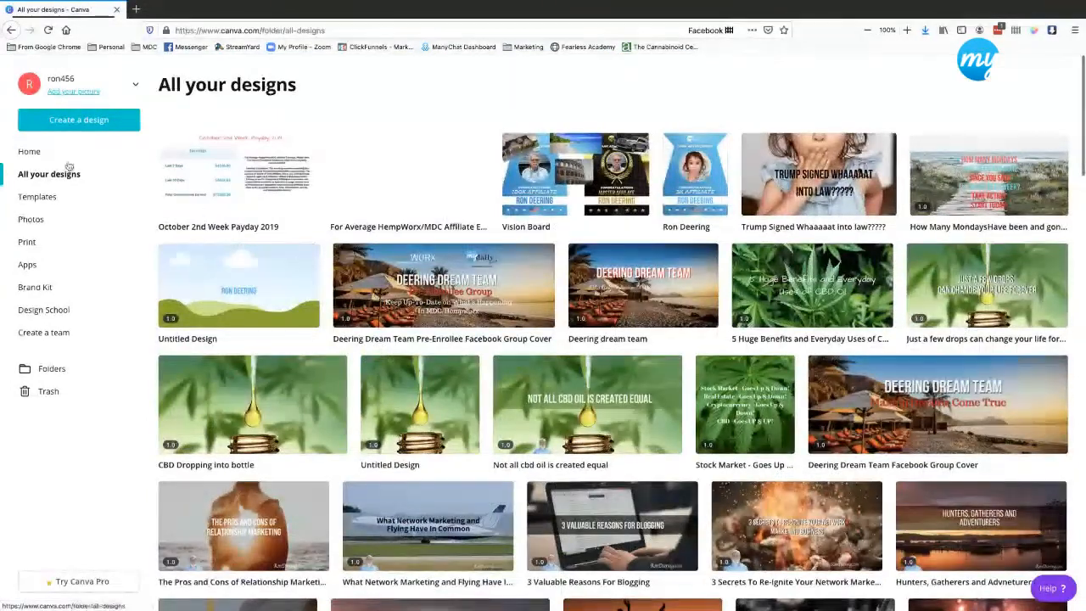
- Create a new design from the home page with custom dimensions of 1200 × 628 px
click(29, 152)
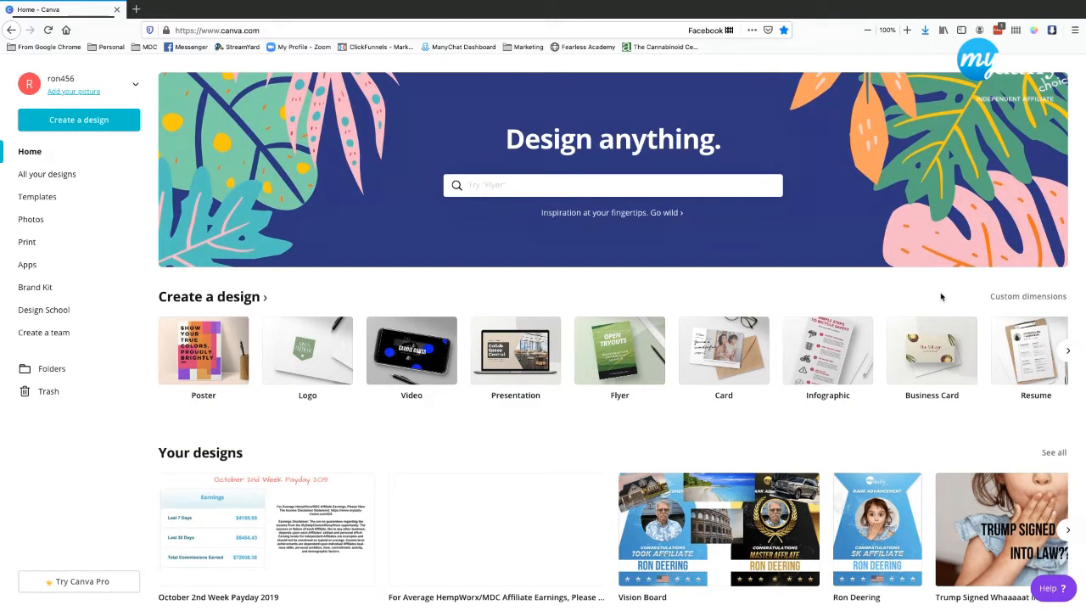
click(1018, 299)
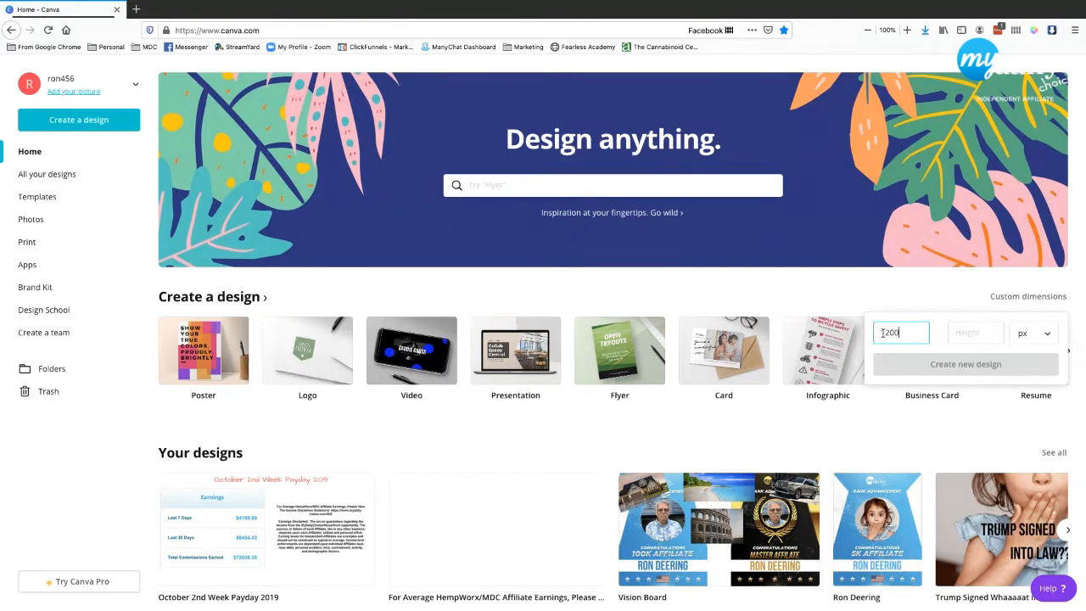
key(Tab)
text(628)
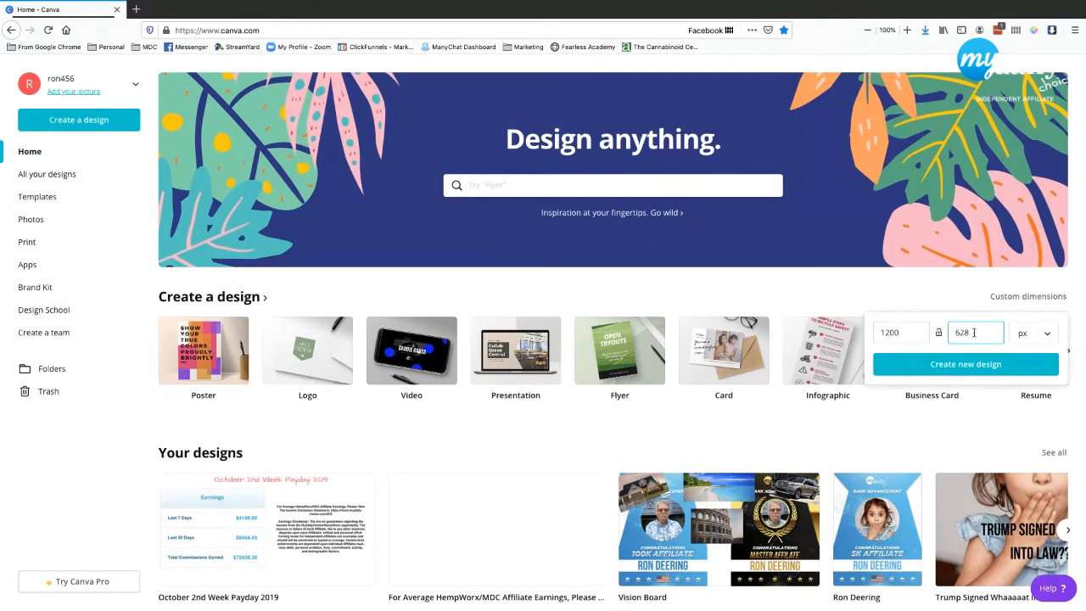
click(962, 367)
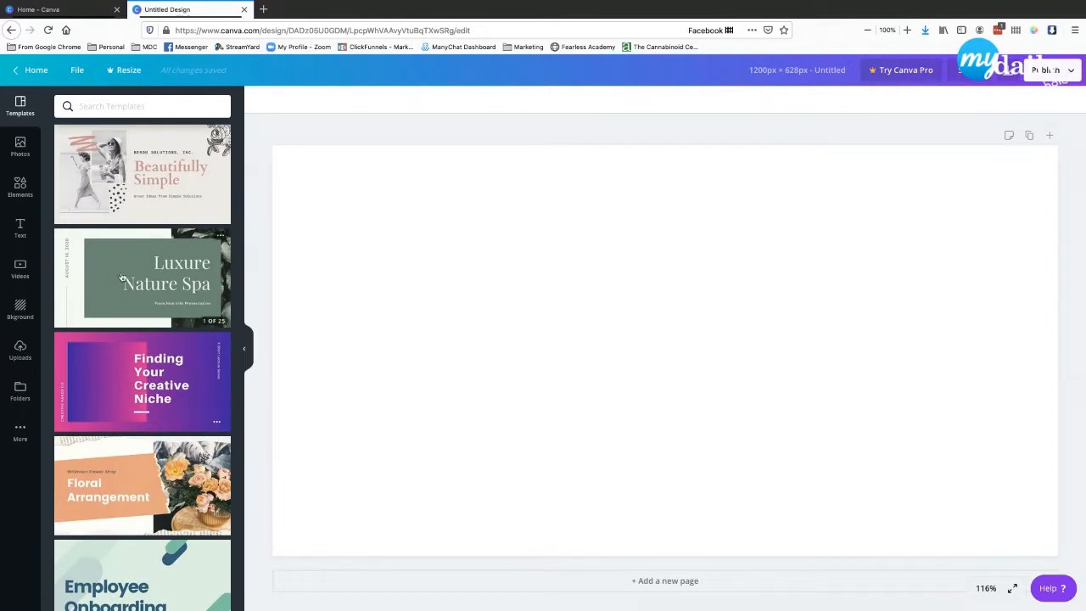
- Apply "The Ideal Employee" page of the Green Employee On Boarding Professional Presentation template to the blank design
scroll(126, 239, down, 1)
scroll(126, 238, down, 4)
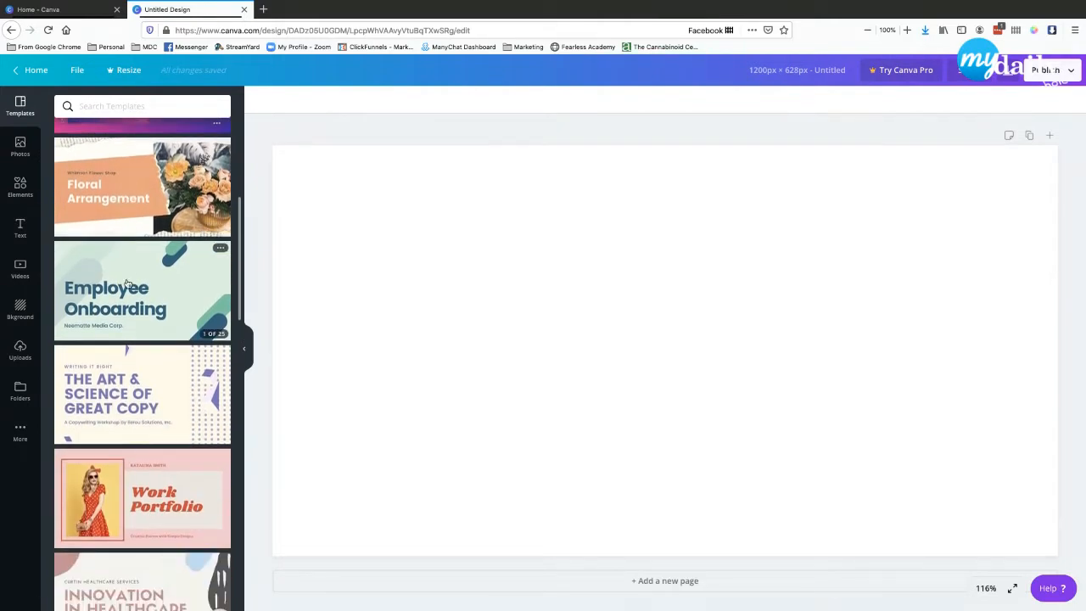
click(126, 282)
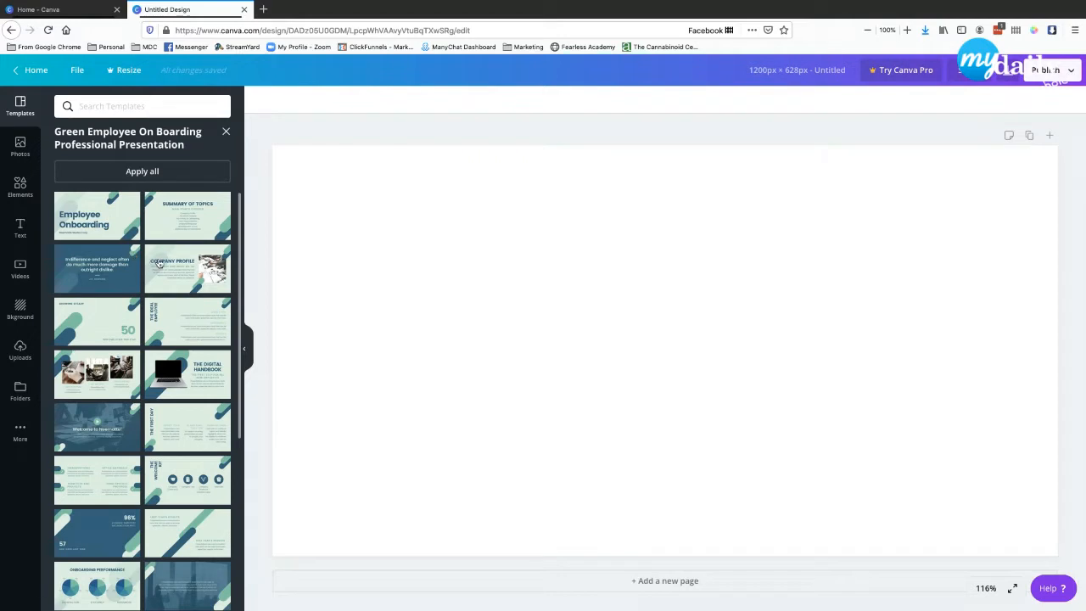
scroll(158, 264, down, 1)
click(181, 283)
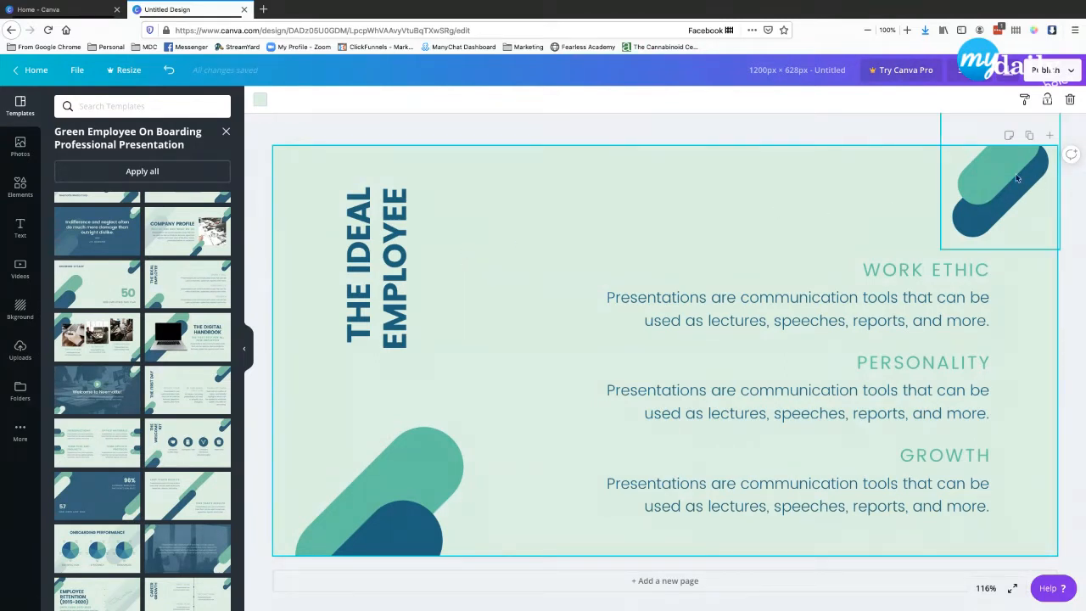
- Dismiss the comment box and clear the page by deleting its background and all template elements
click(1071, 156)
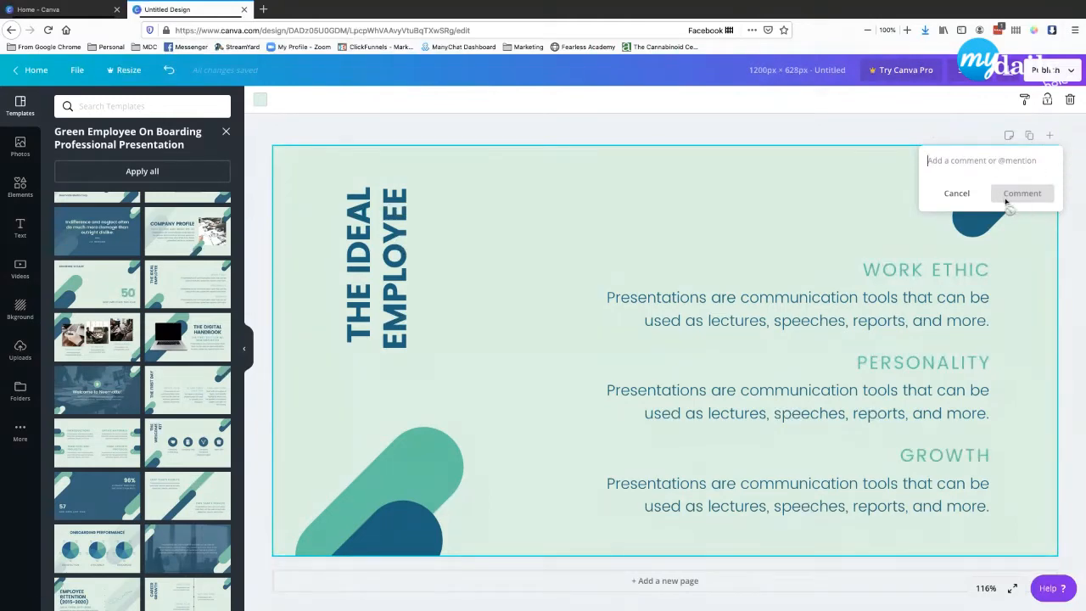
click(956, 194)
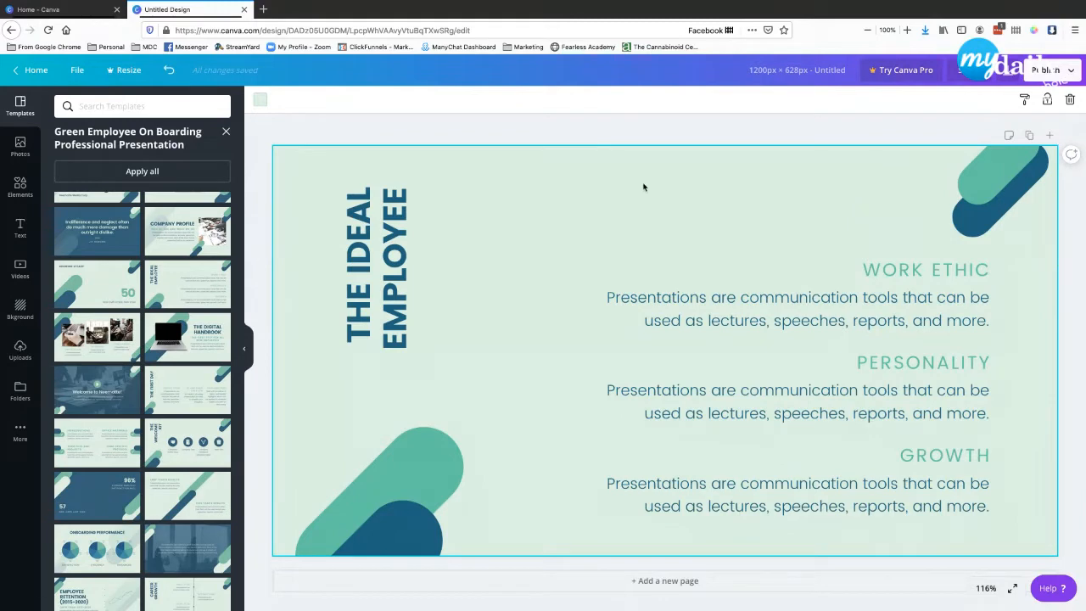
key(Delete)
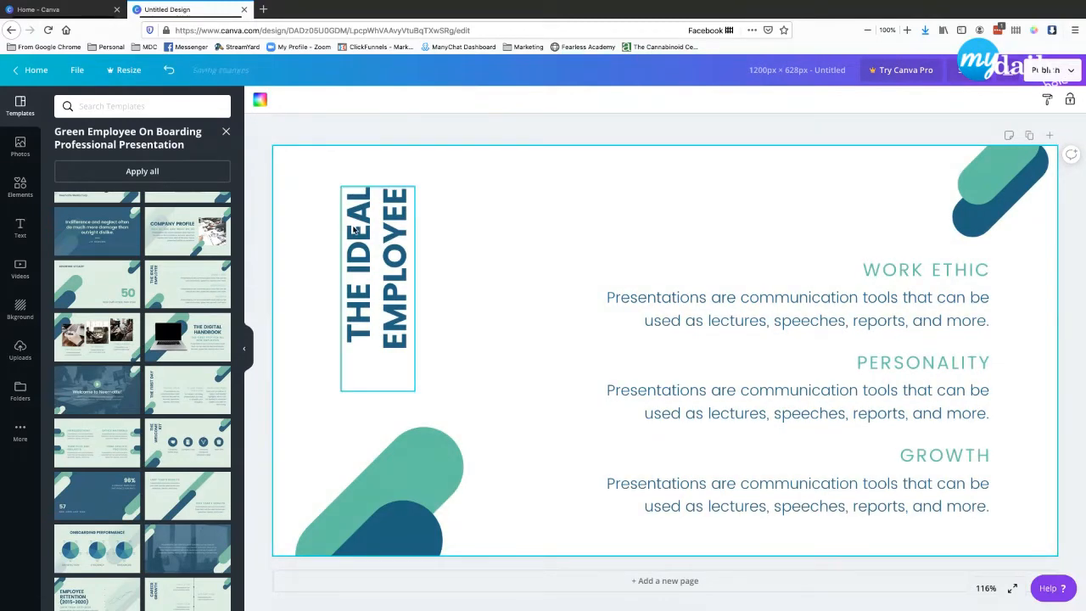
key(ctrl+a)
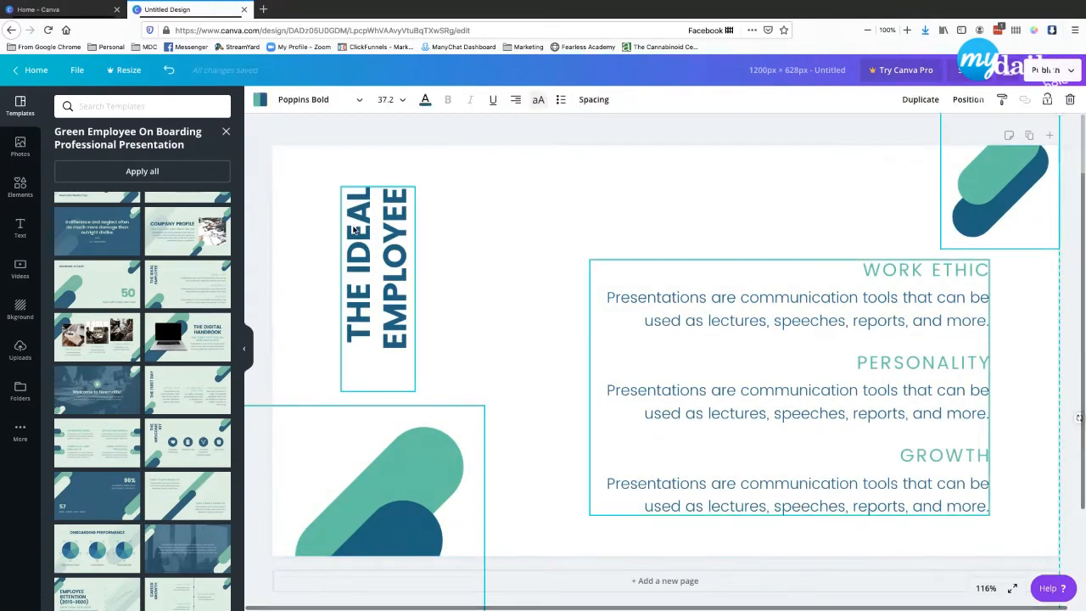
key(Delete)
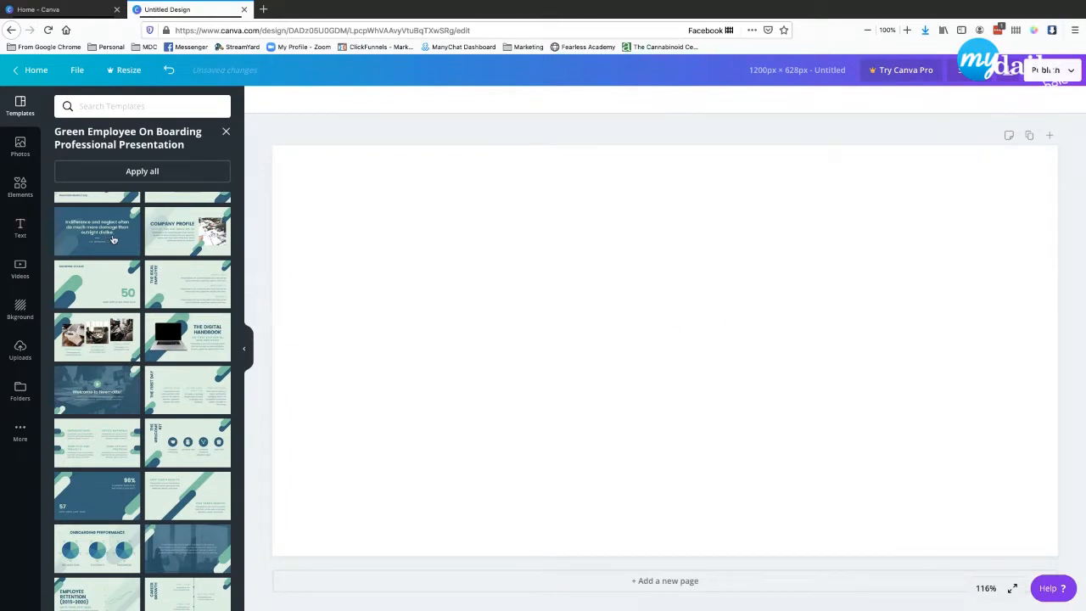
- Review the remaining Employee Onboarding pages and the Cream Healthcare Medical Presentation template
scroll(113, 240, down, 2)
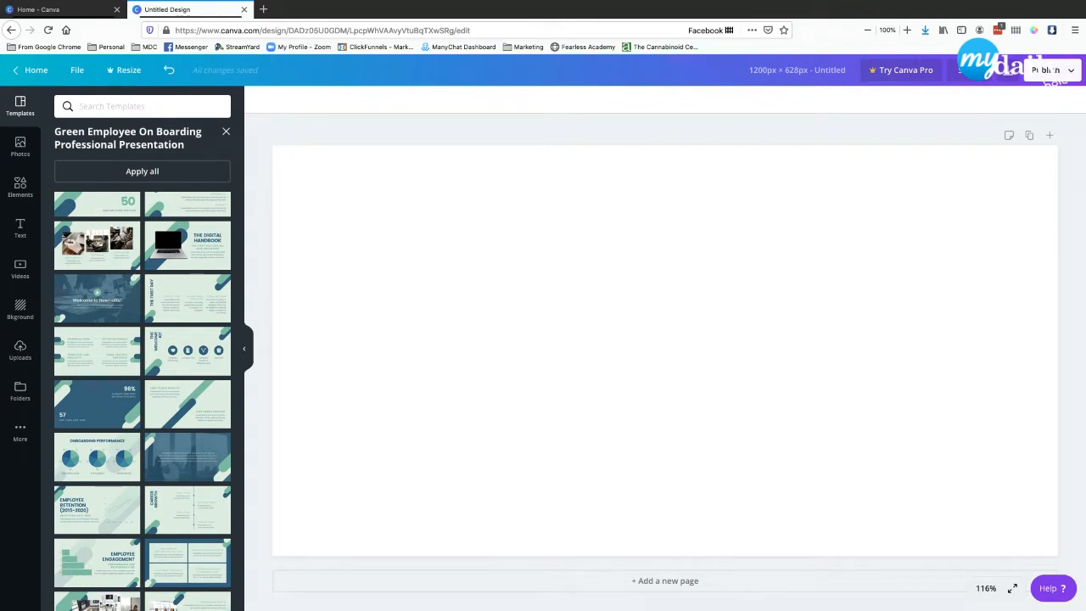
scroll(129, 293, down, 3)
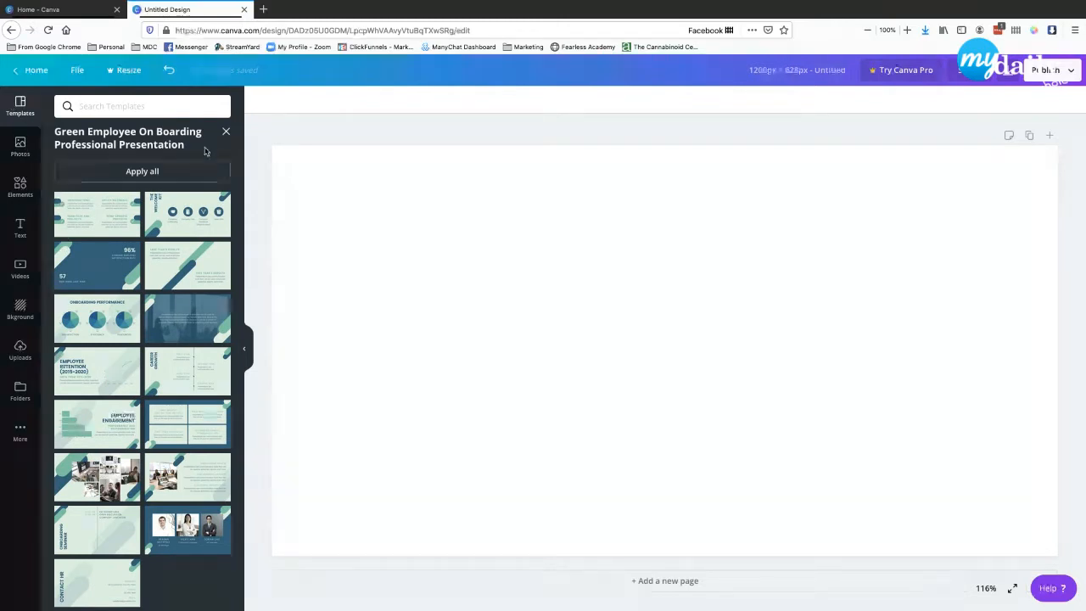
click(226, 131)
scroll(132, 356, down, 5)
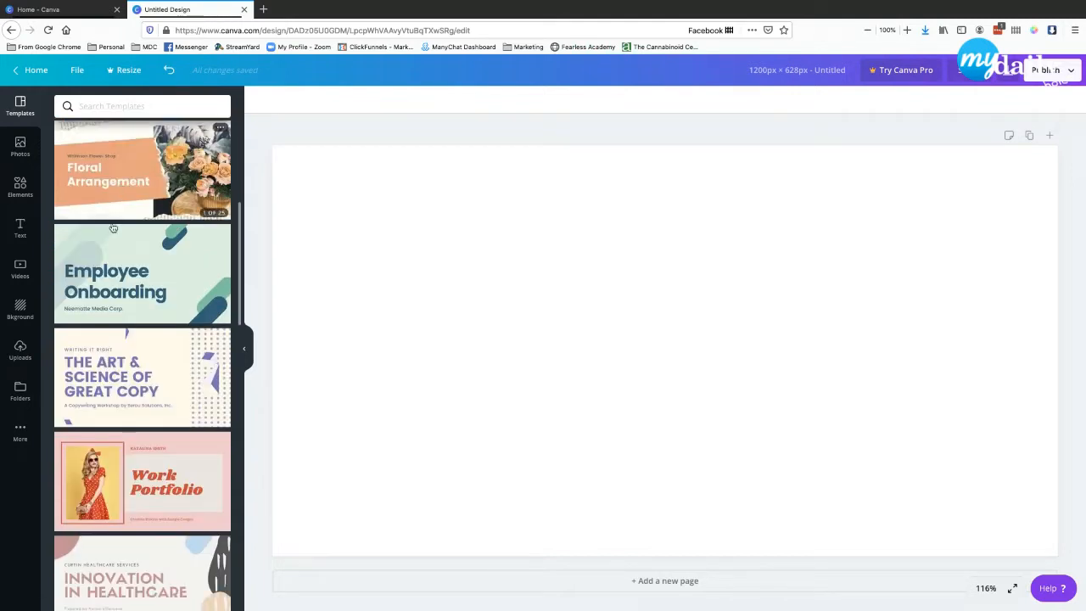
scroll(131, 358, down, 3)
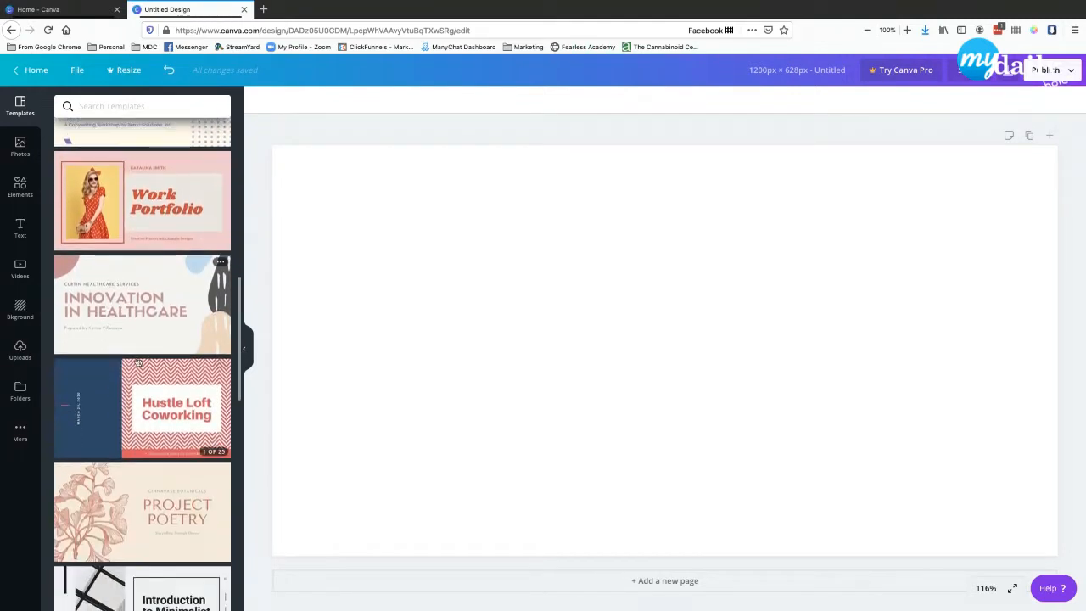
click(129, 305)
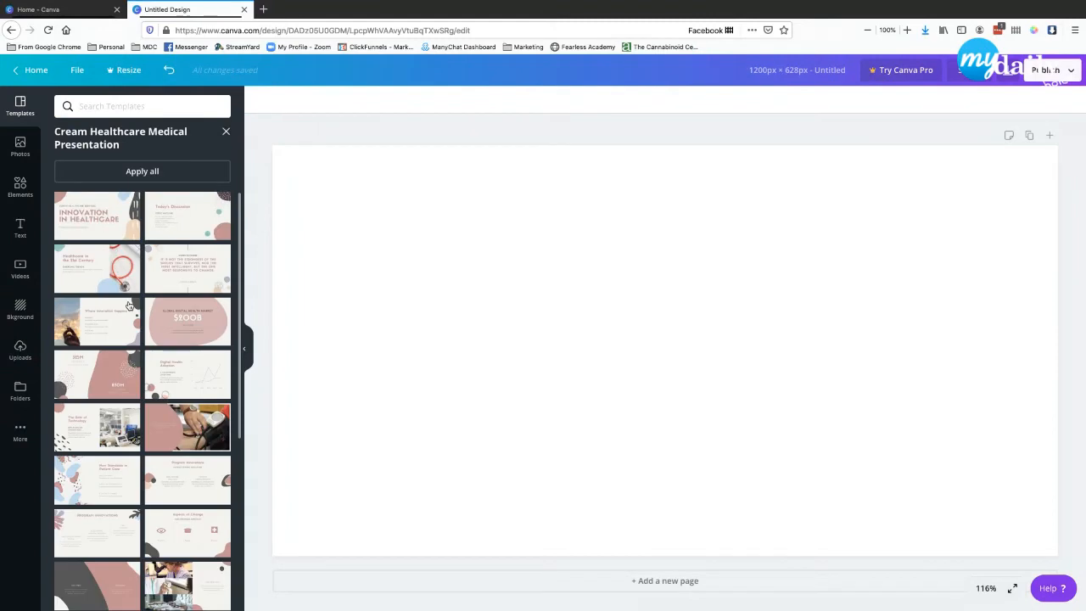
click(226, 132)
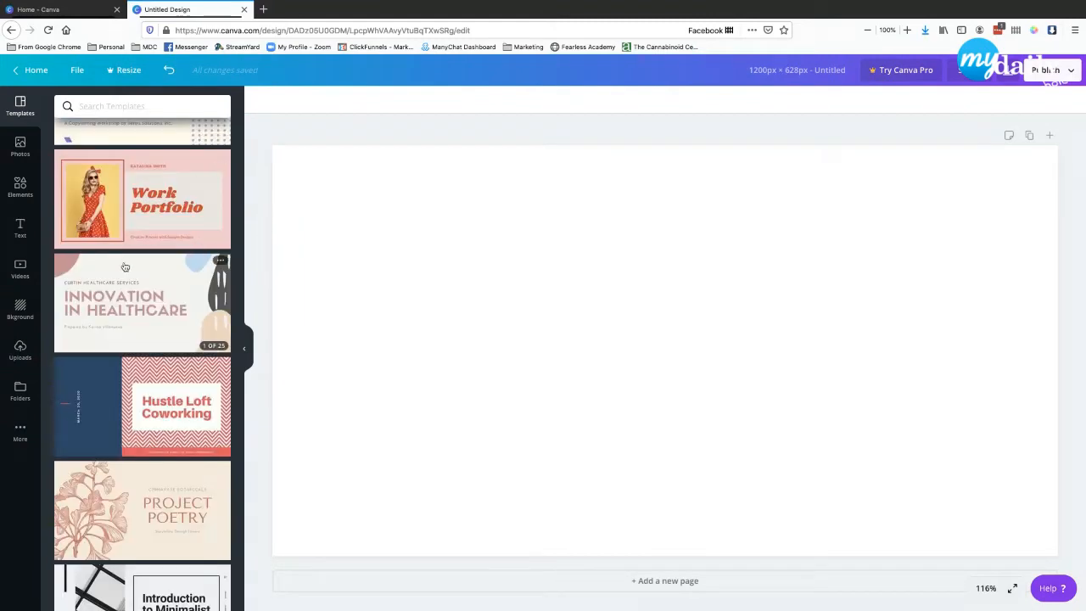
- Apply the "Major Switch in Work Arrangements" page of the Red and Black Co-Working Space Pitch Deck Presentation template
scroll(125, 194, down, 6)
scroll(125, 193, down, 4)
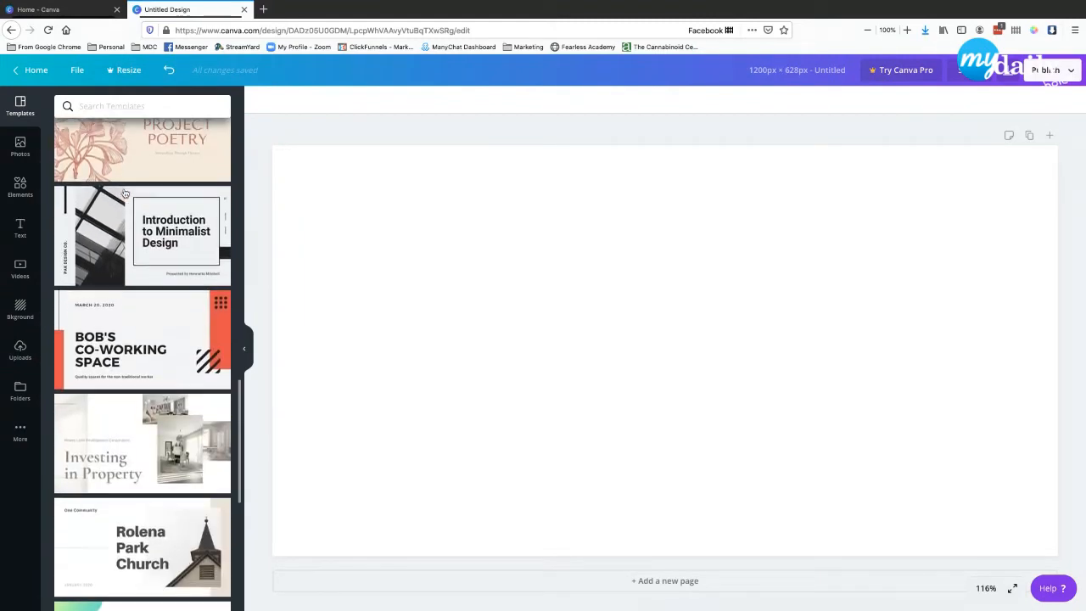
click(151, 320)
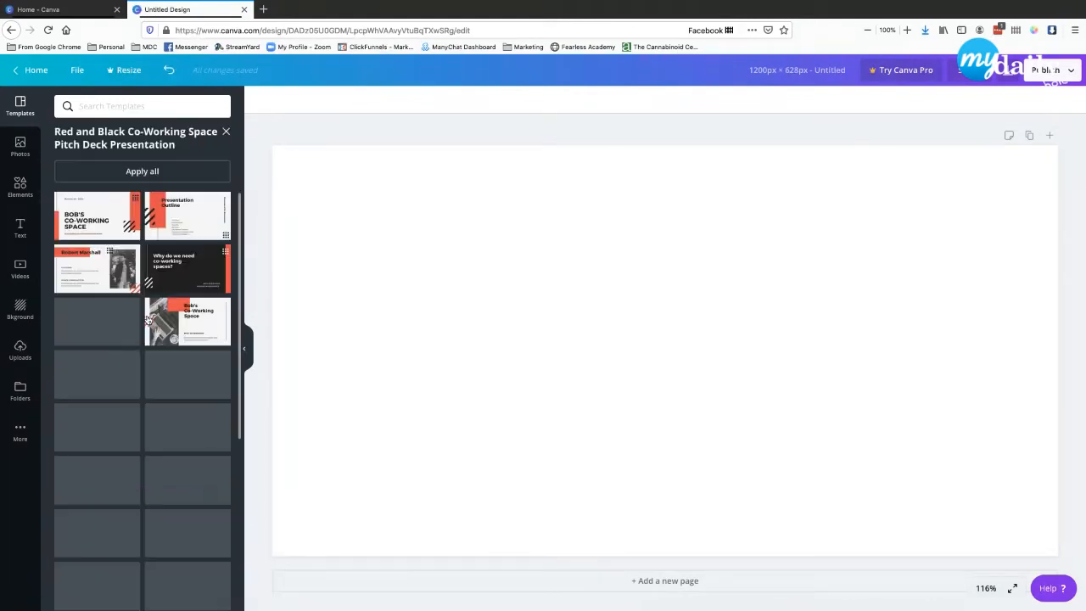
scroll(104, 314, down, 4)
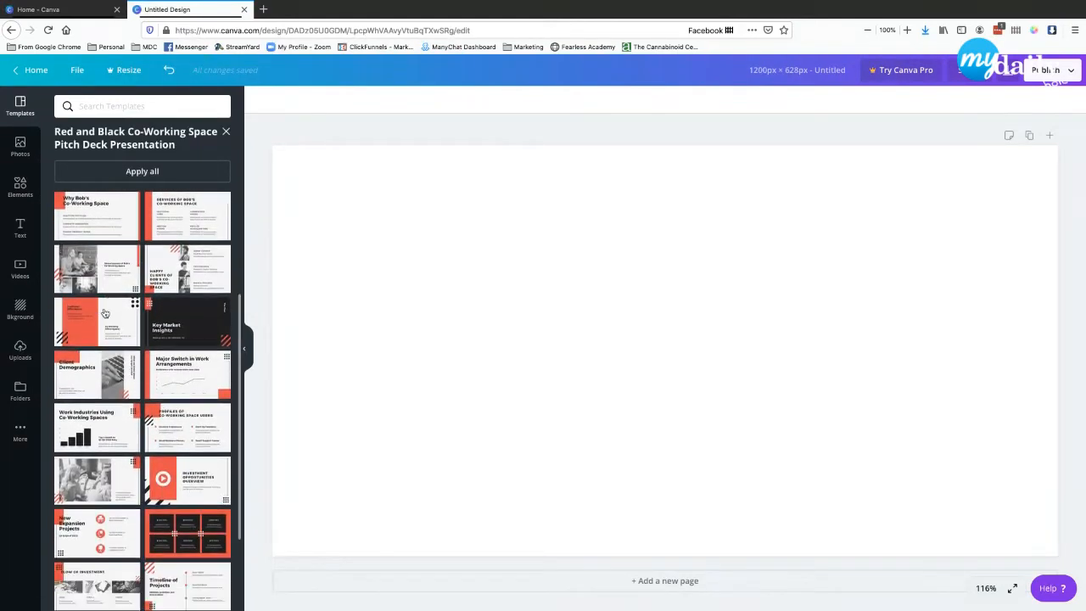
click(187, 353)
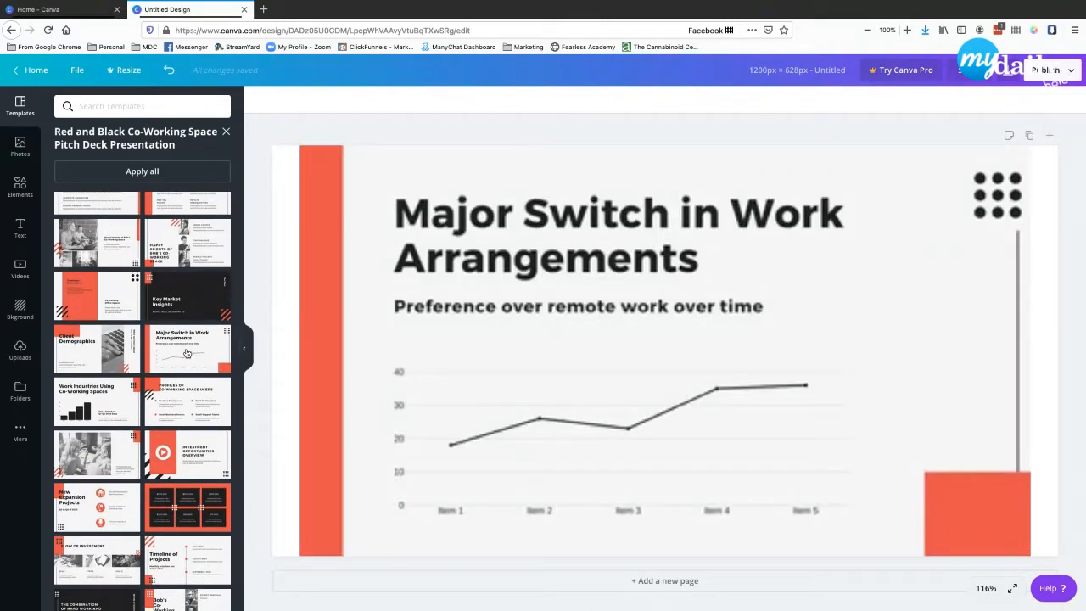
- Select the heading's word "Major" and the line chart to examine their editability, and go back to a blank design
click(509, 222)
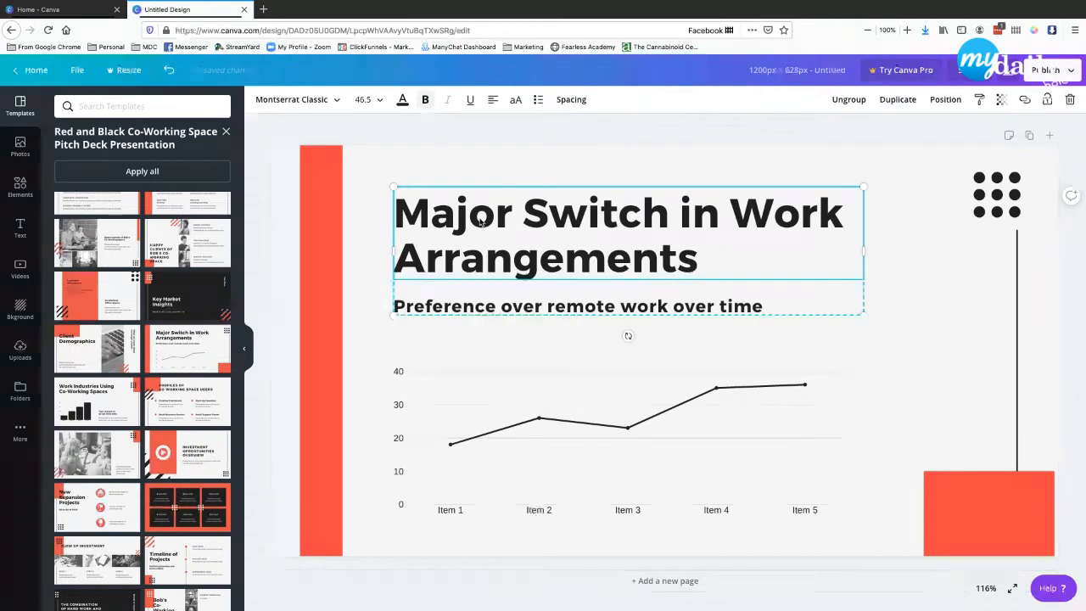
double_click(478, 217)
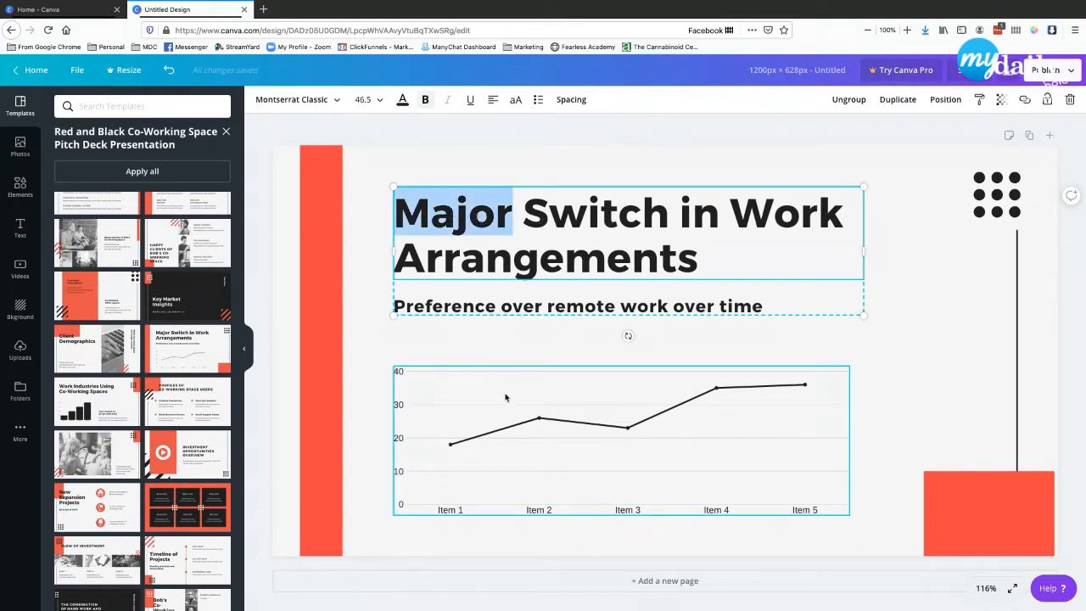
click(535, 417)
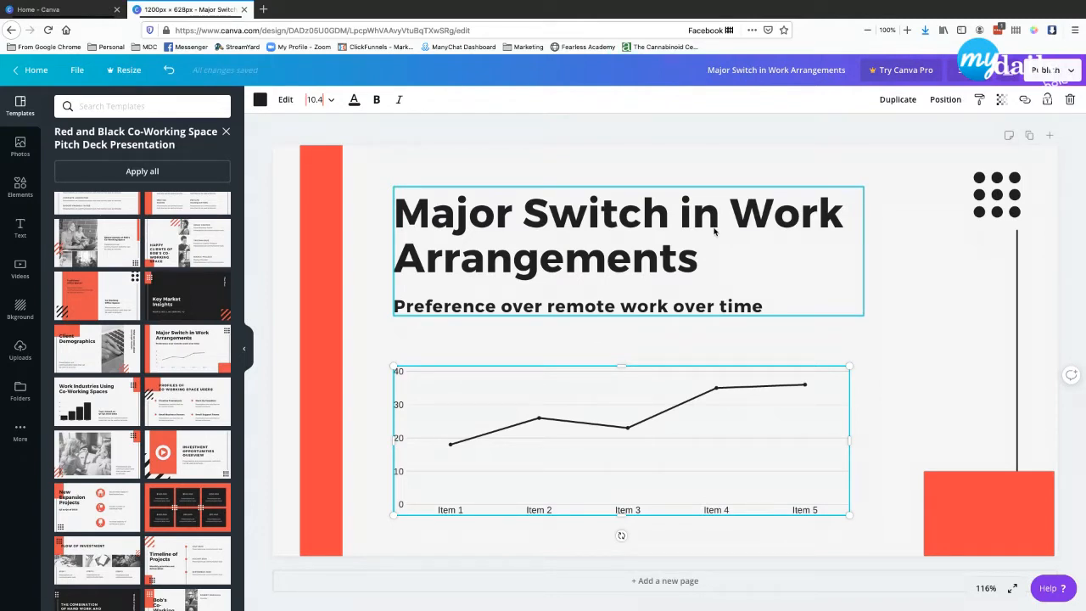
key(super+Left)
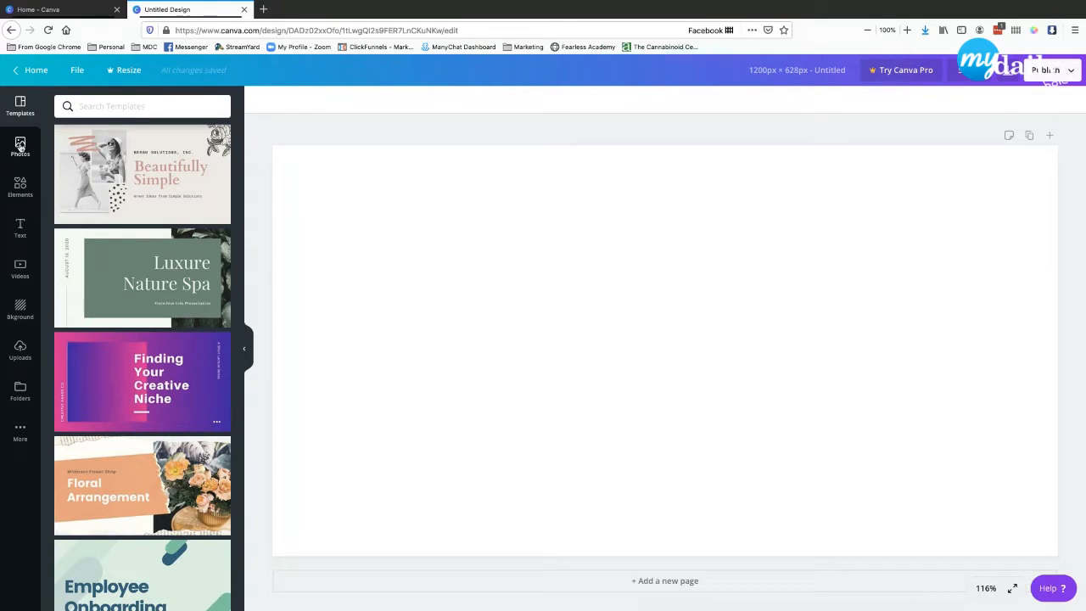
- Browse the trending photos, try the Pro photo of a person mixing food in a denim shirt, and delete it from the page
click(20, 146)
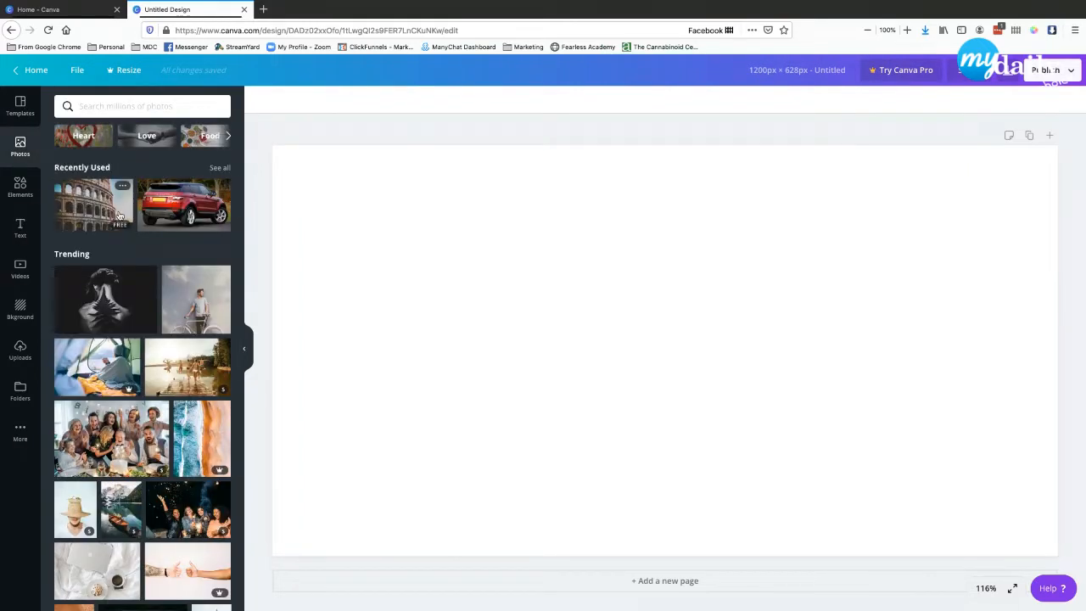
scroll(120, 215, down, 5)
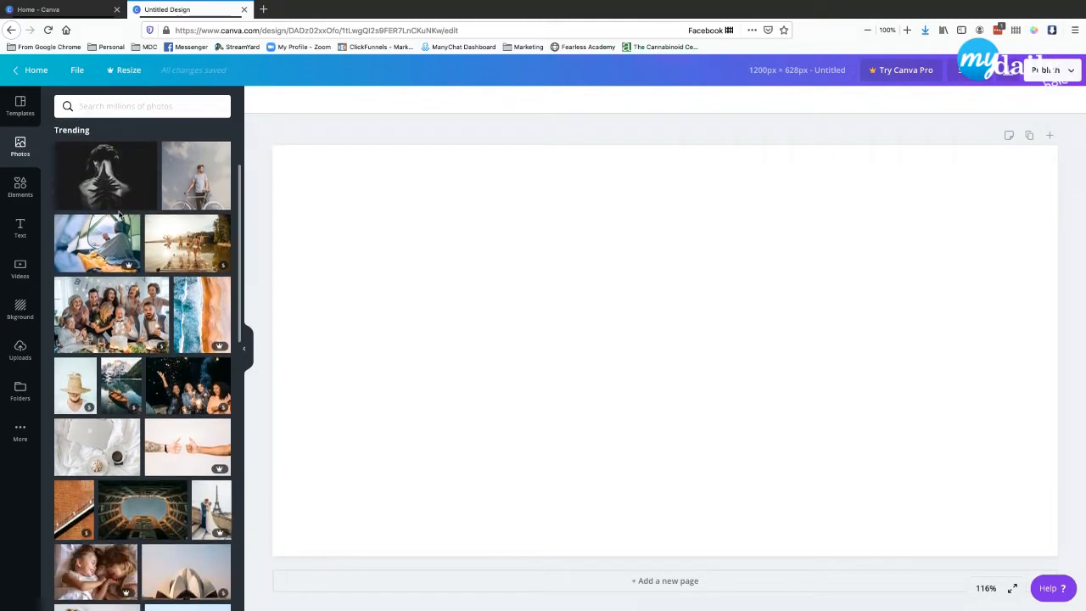
mouse_move(119, 216)
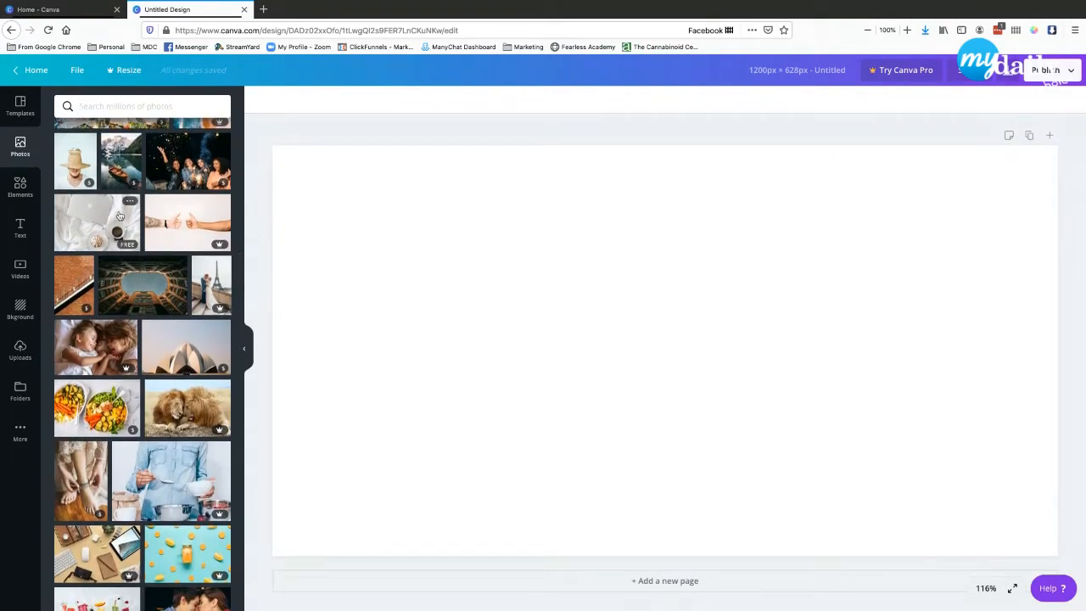
scroll(120, 216, down, 3)
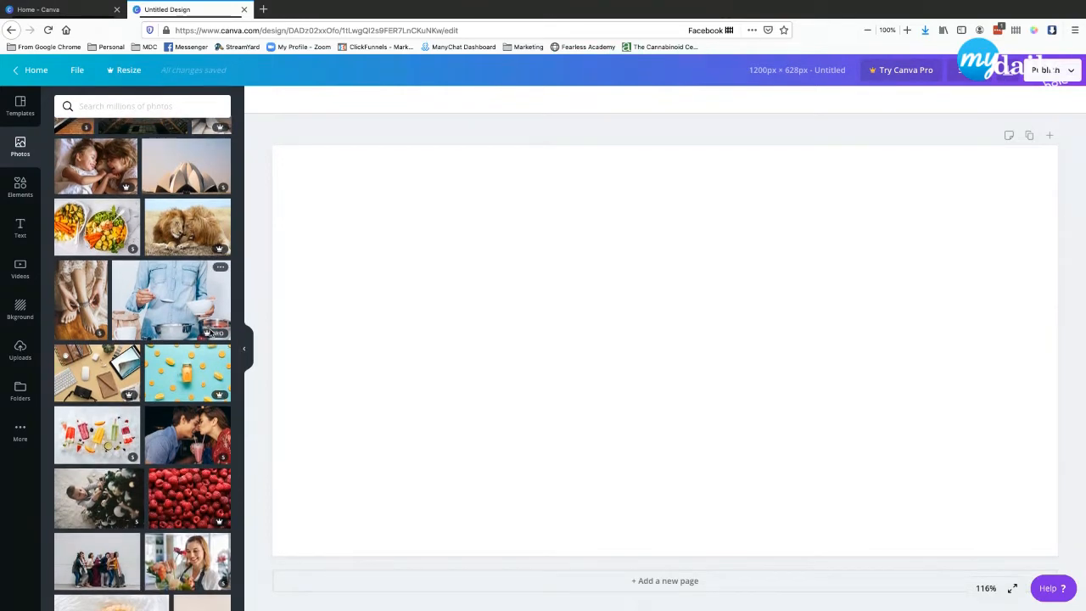
mouse_move(216, 335)
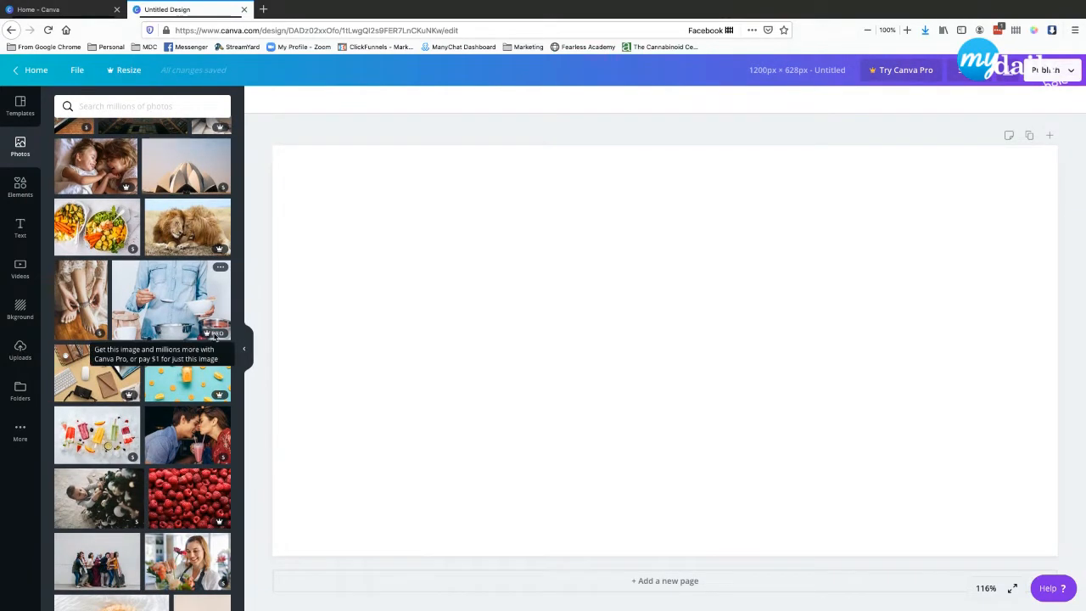
click(186, 311)
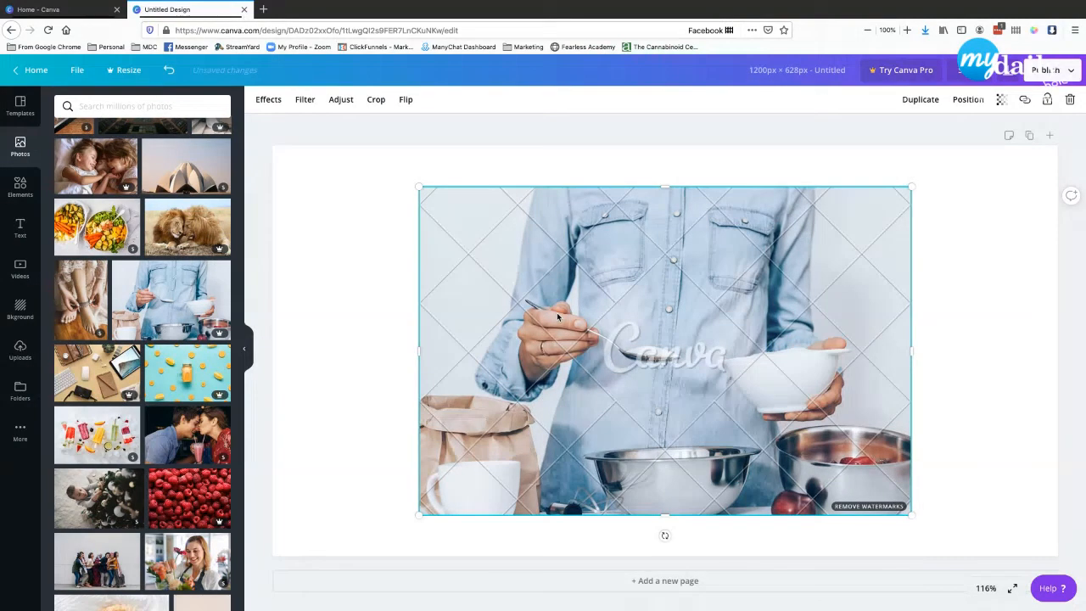
key(Delete)
- Try the fruit popsicles photo, view the purchase option for removing its watermark, and delete the photo
scroll(138, 285, down, 5)
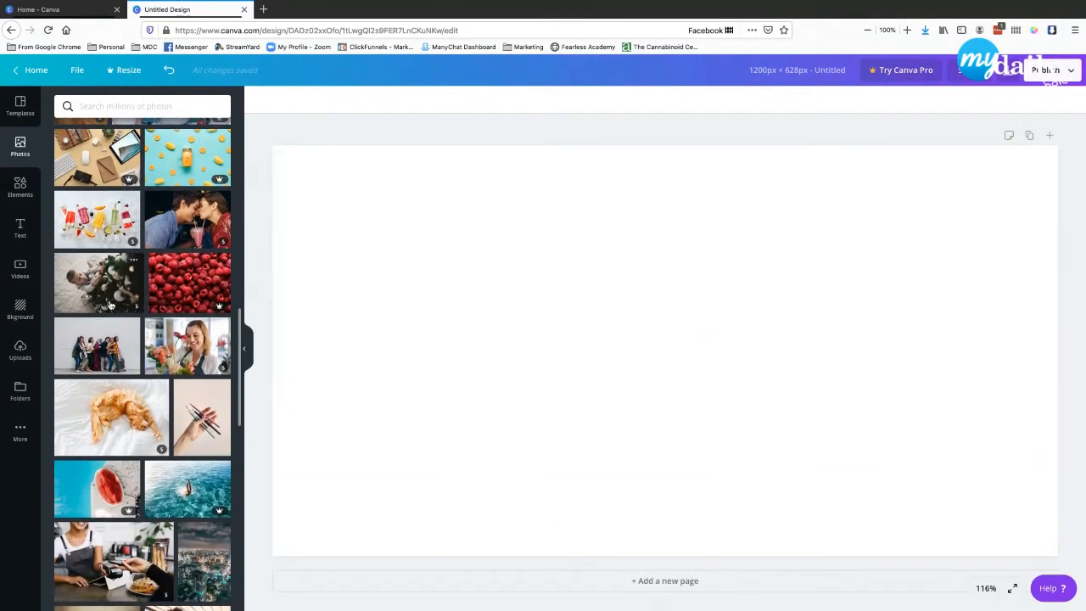
click(103, 230)
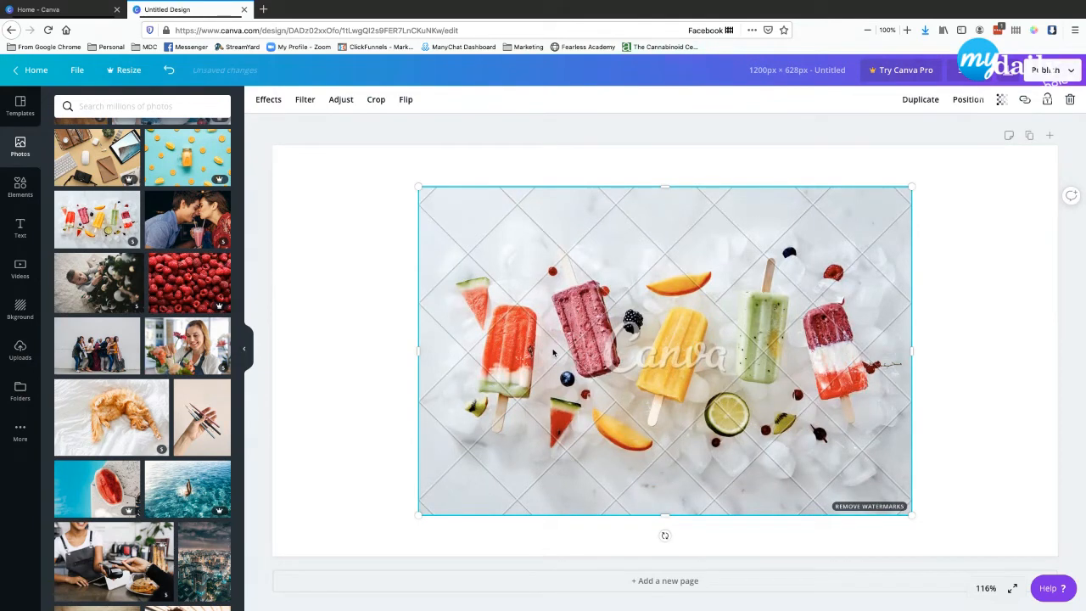
click(869, 506)
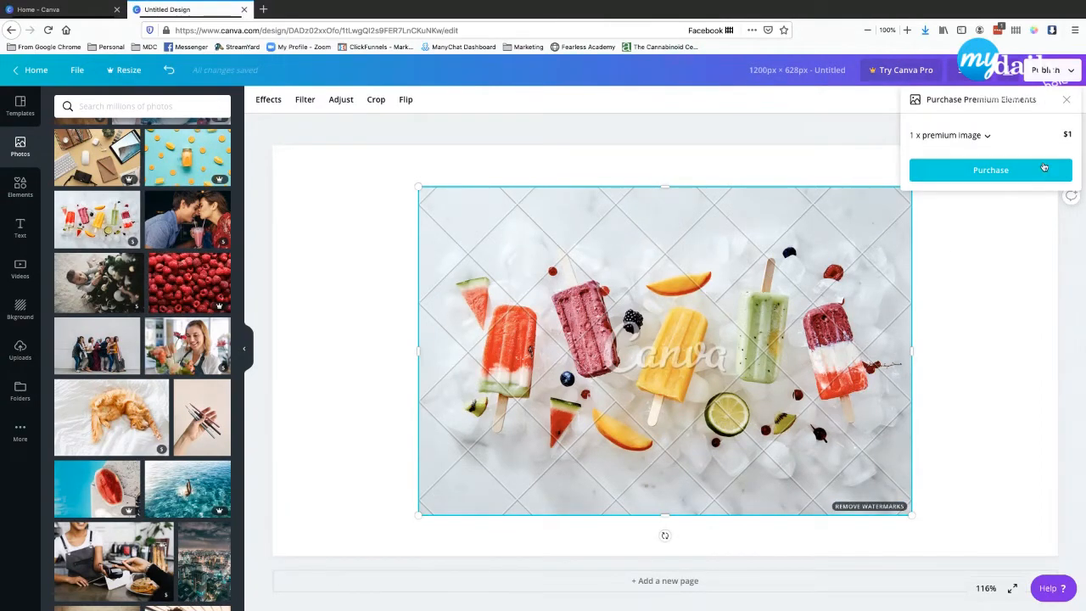
click(1066, 99)
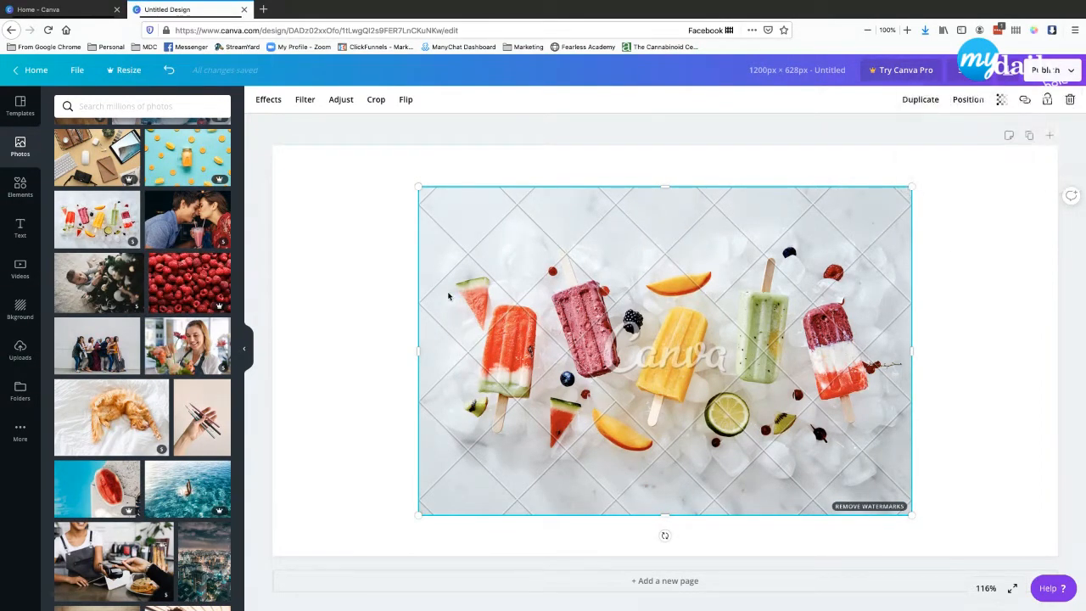
key(Delete)
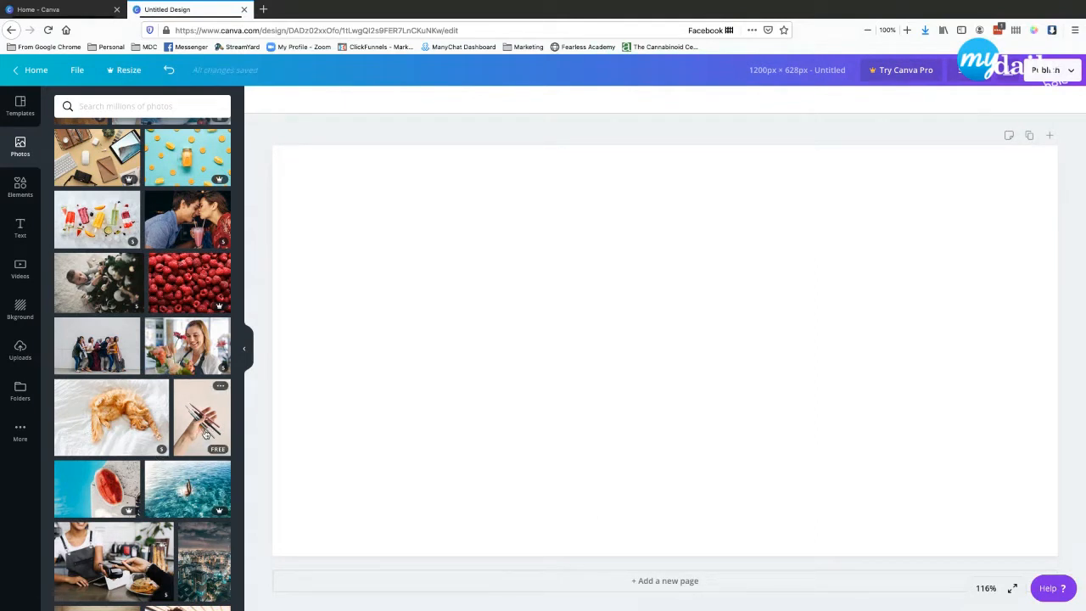
- Try the free hand-with-pencils photo at full page height along the page's left edge, and delete it
click(202, 424)
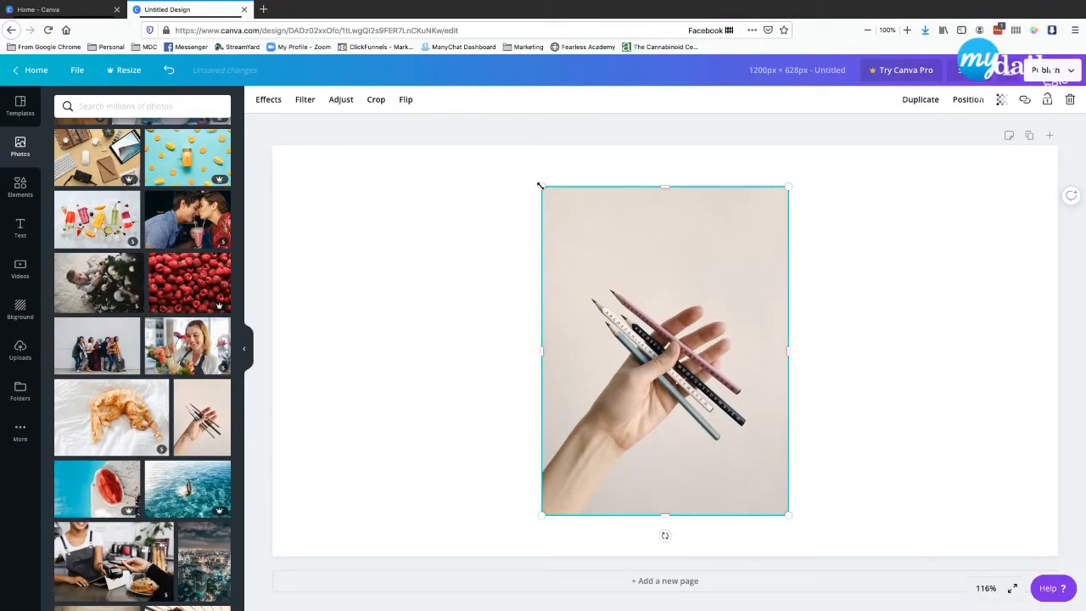
drag(540, 185, 497, 157)
drag(786, 519, 817, 559)
drag(670, 437, 426, 434)
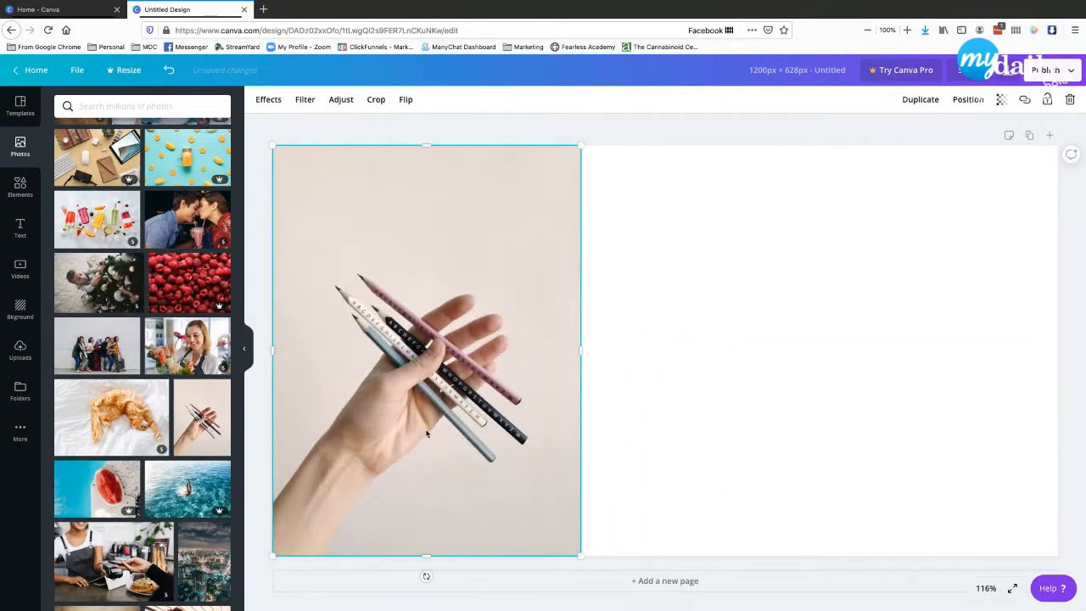
click(715, 432)
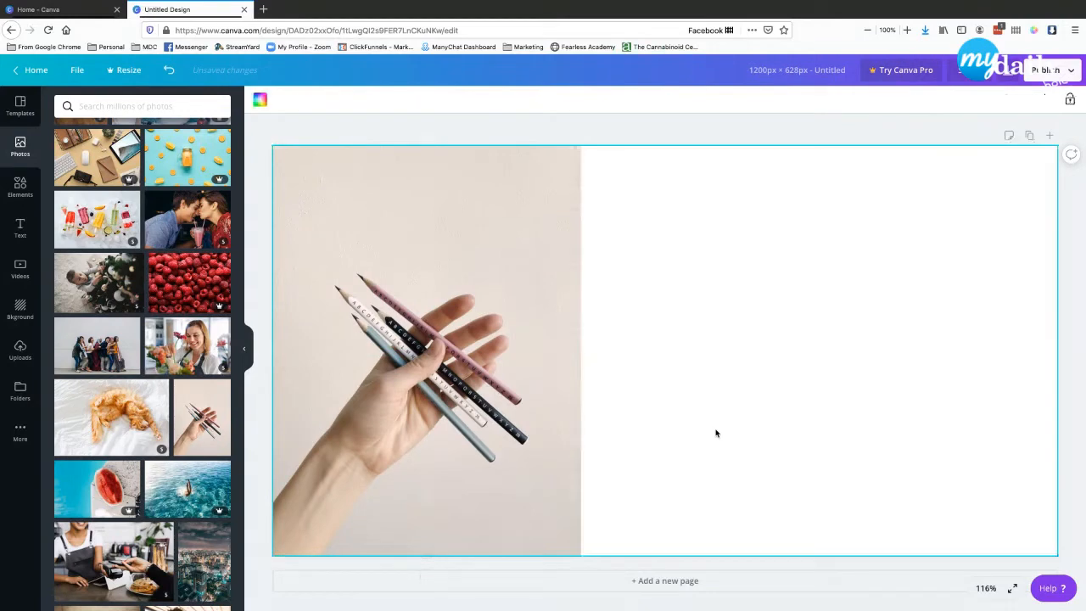
click(470, 382)
key(Delete)
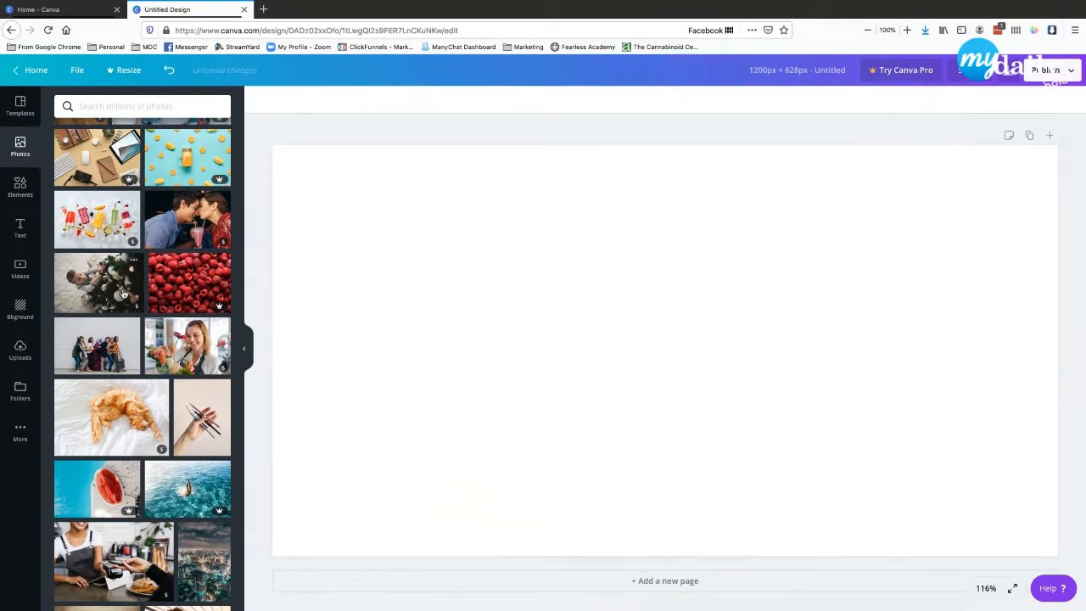
- Try the free photo of curved white architectural ribs as a background covering the whole page, and delete it
scroll(124, 293, down, 3)
scroll(123, 293, down, 4)
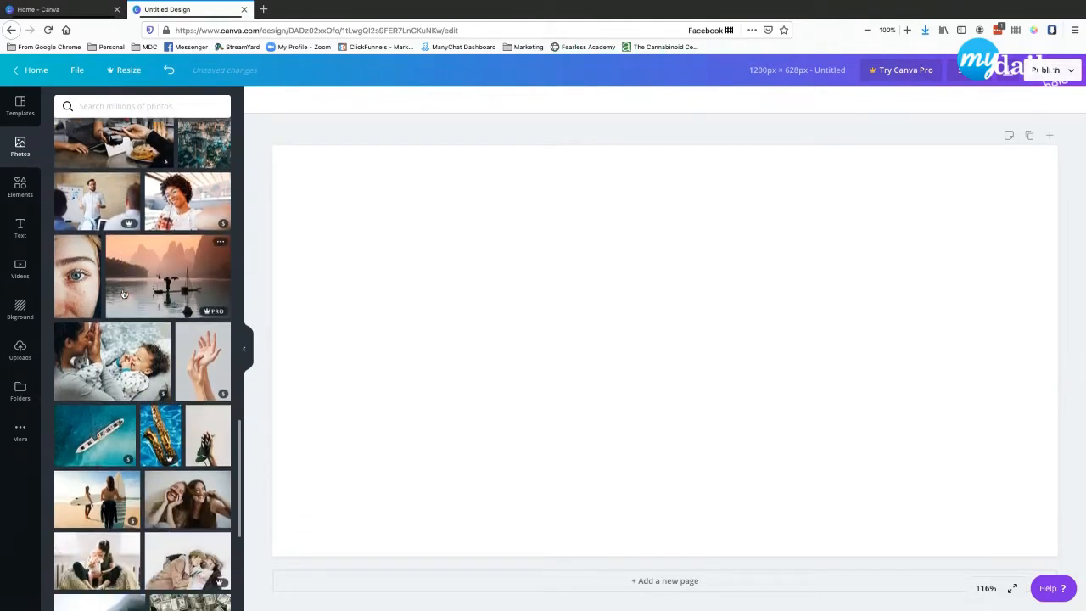
scroll(124, 293, down, 5)
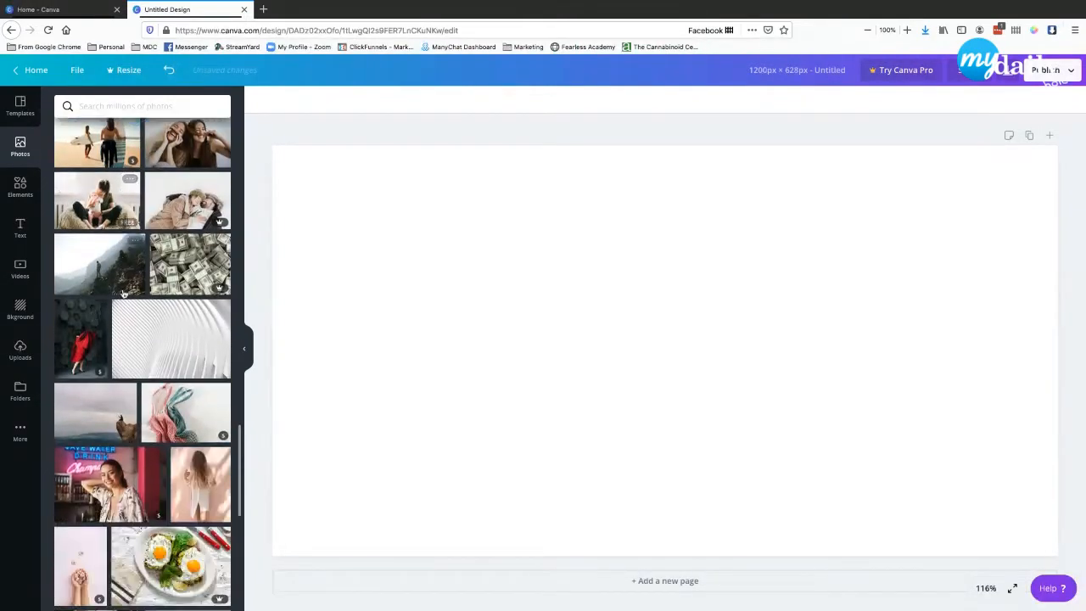
click(124, 293)
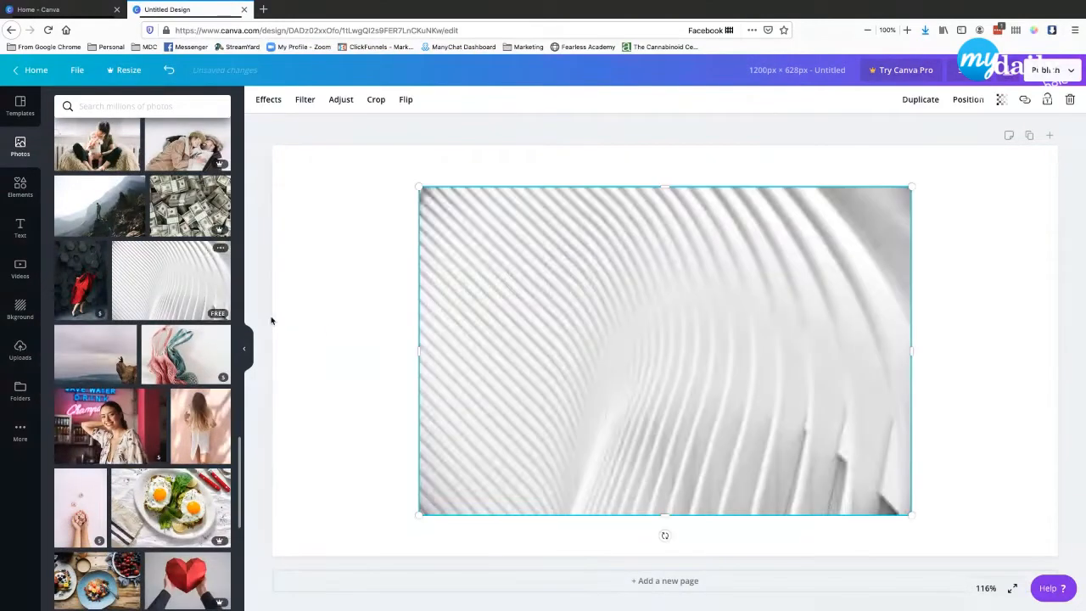
drag(418, 188, 272, 90)
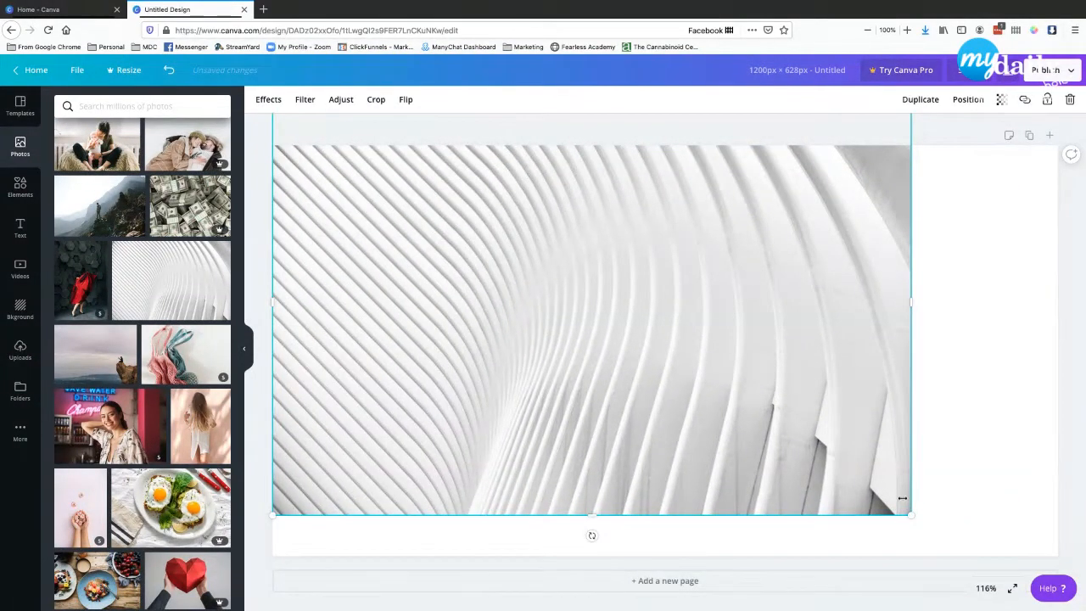
drag(907, 514, 1062, 592)
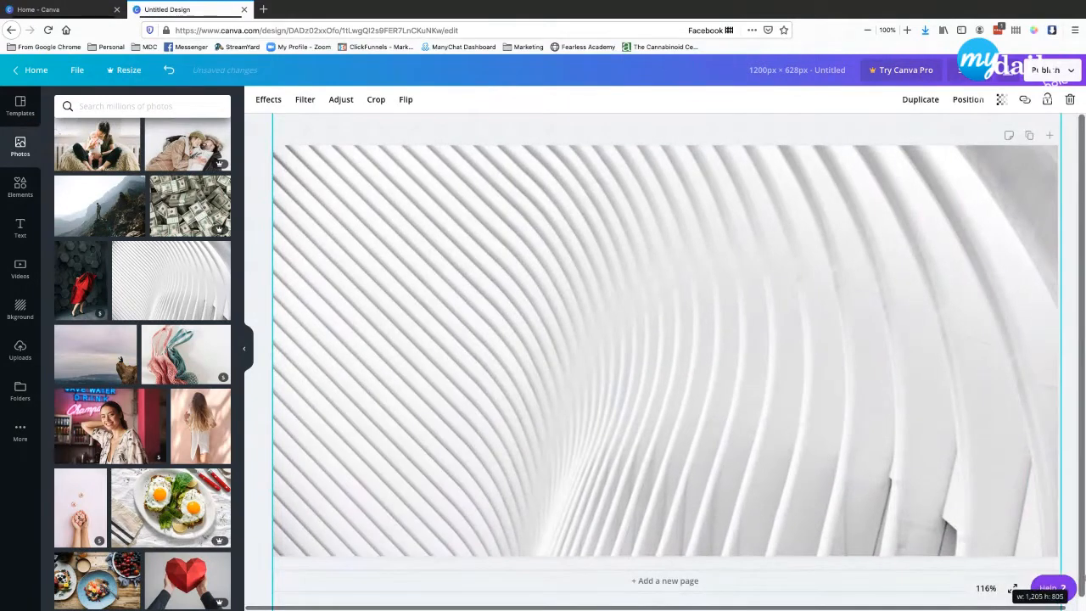
click(255, 260)
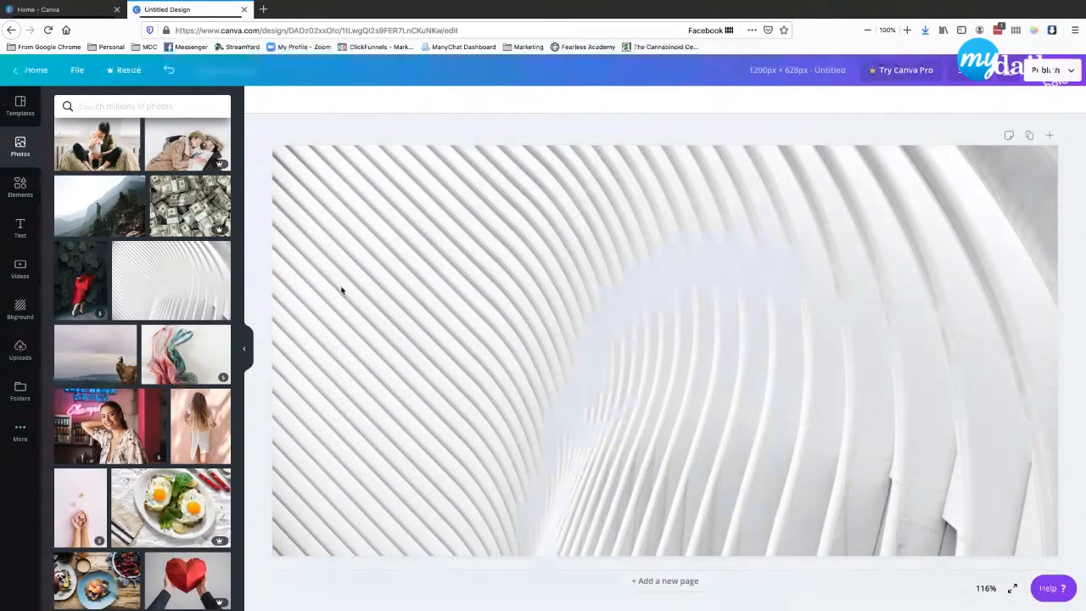
click(737, 354)
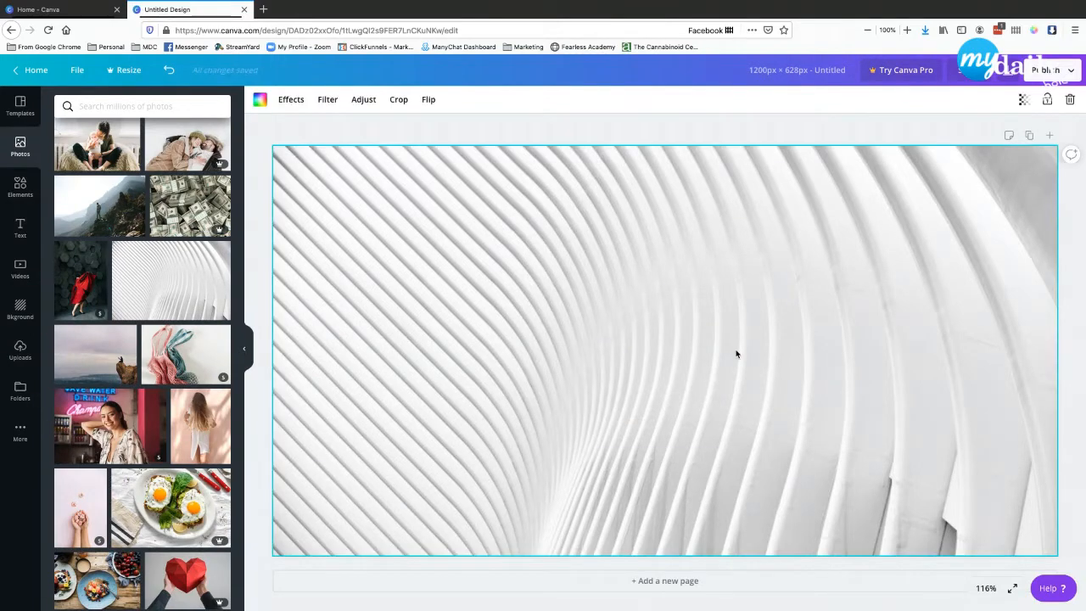
key(Delete)
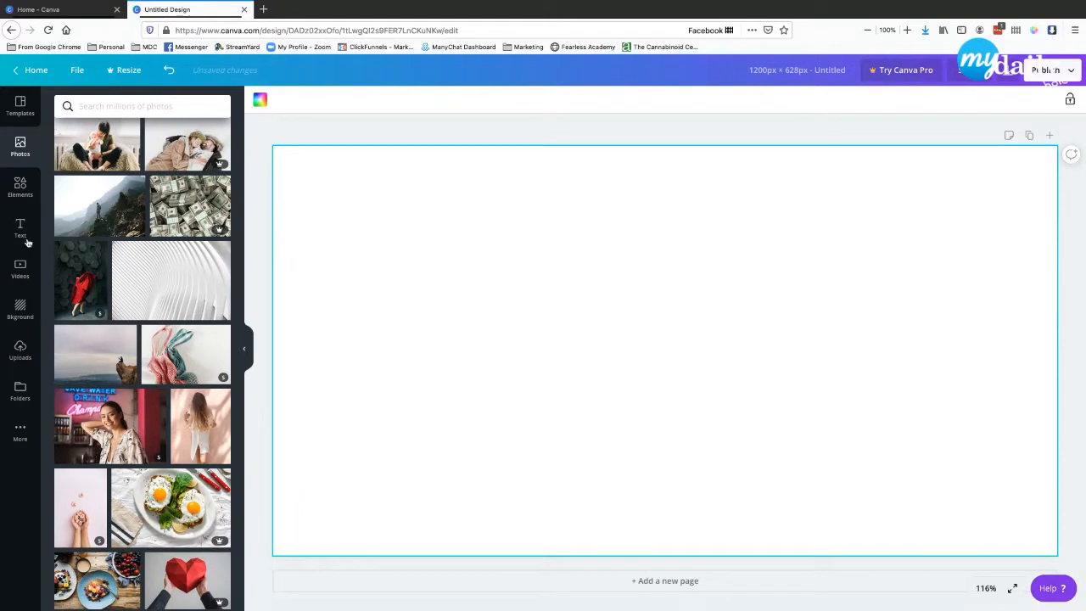
- Try the two-column grid and the single-image grid on the page, deleting each one
click(21, 188)
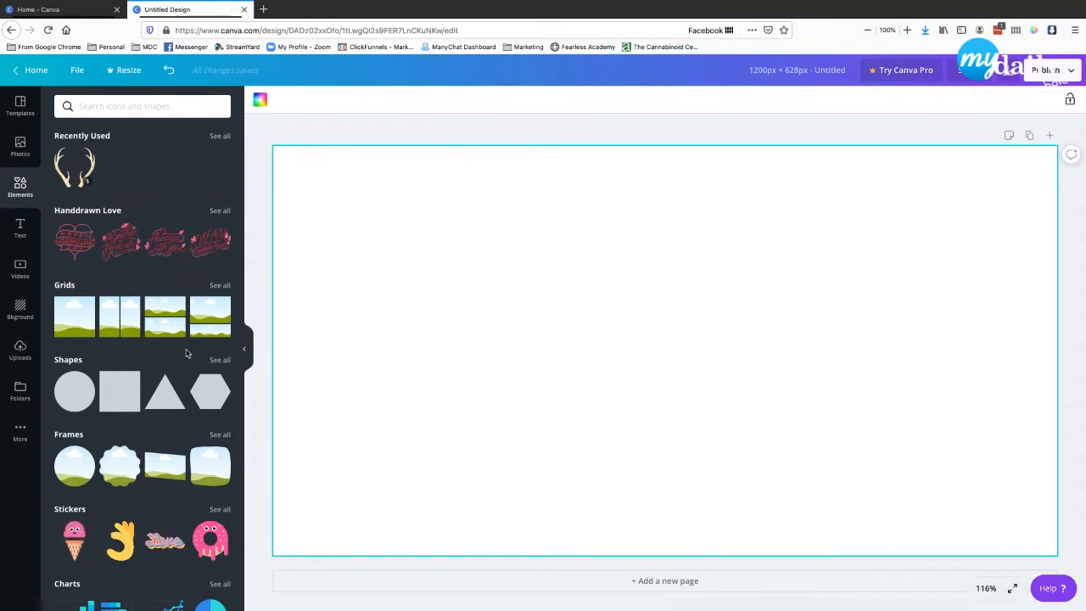
click(119, 324)
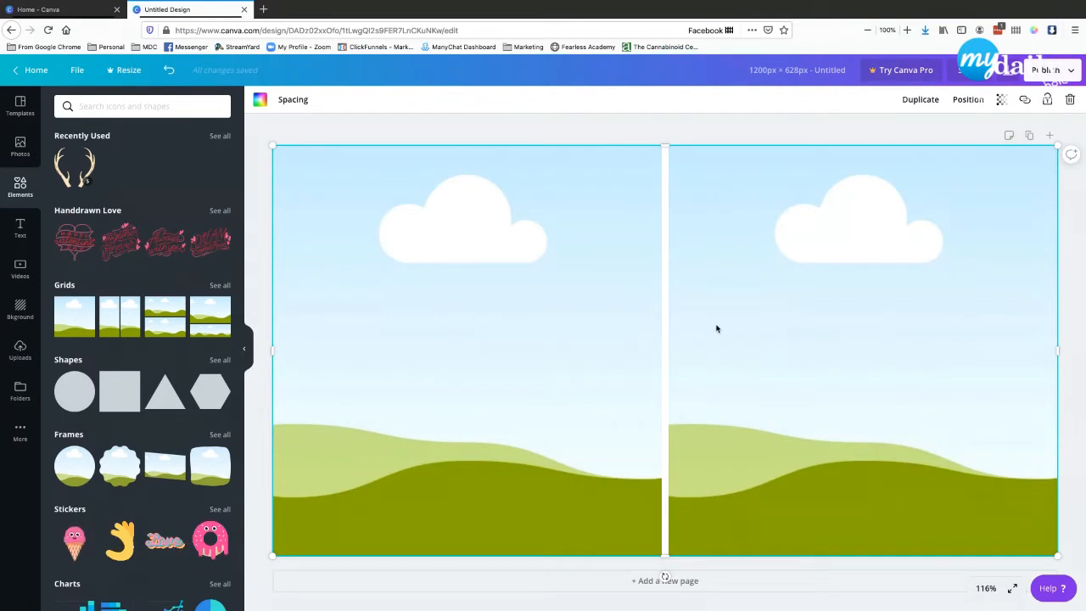
key(Delete)
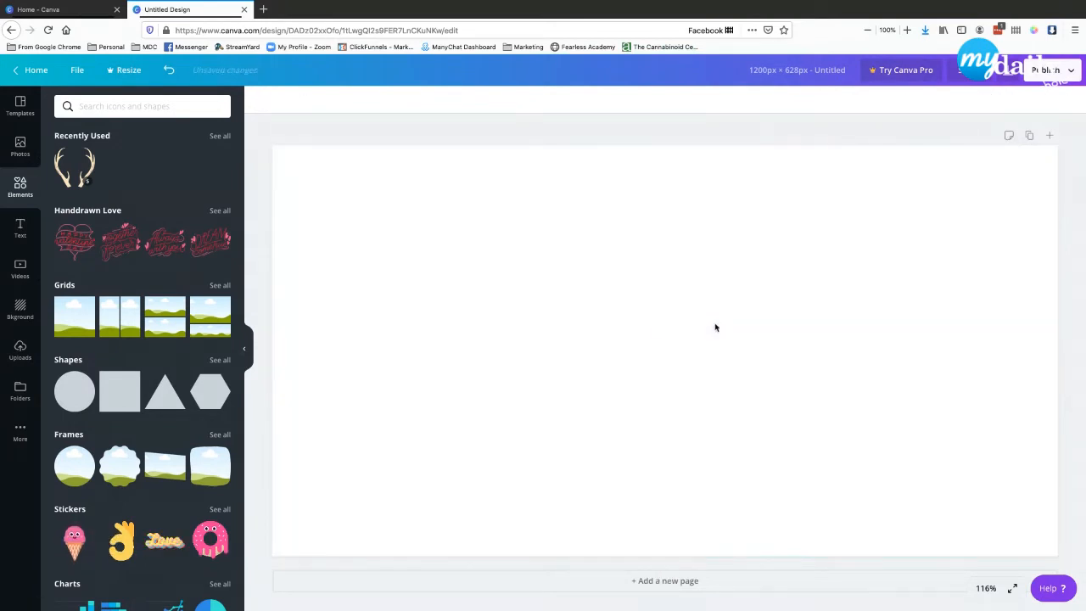
click(76, 322)
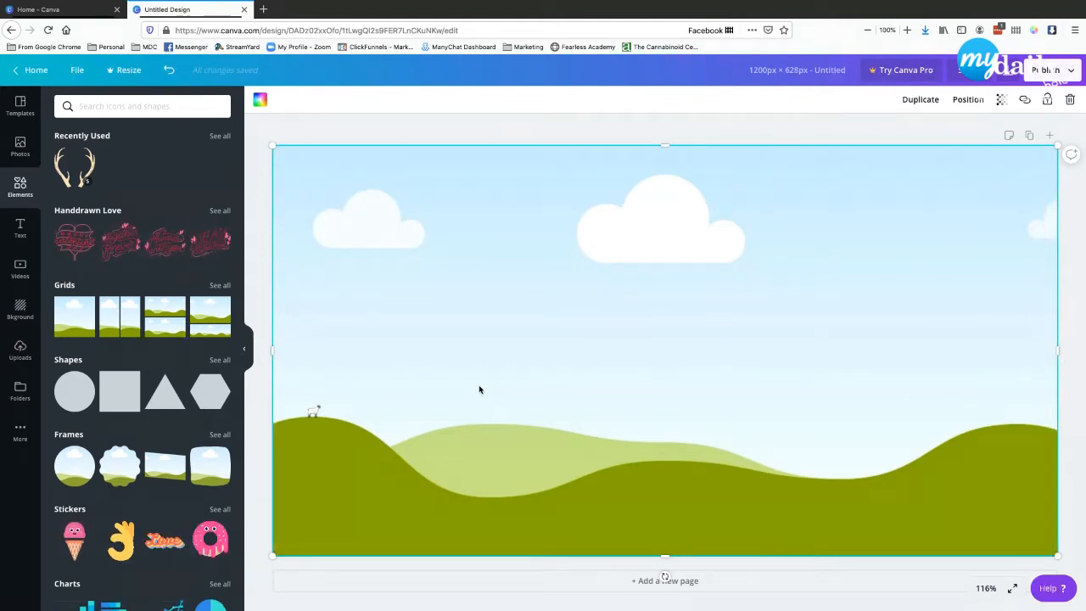
key(Delete)
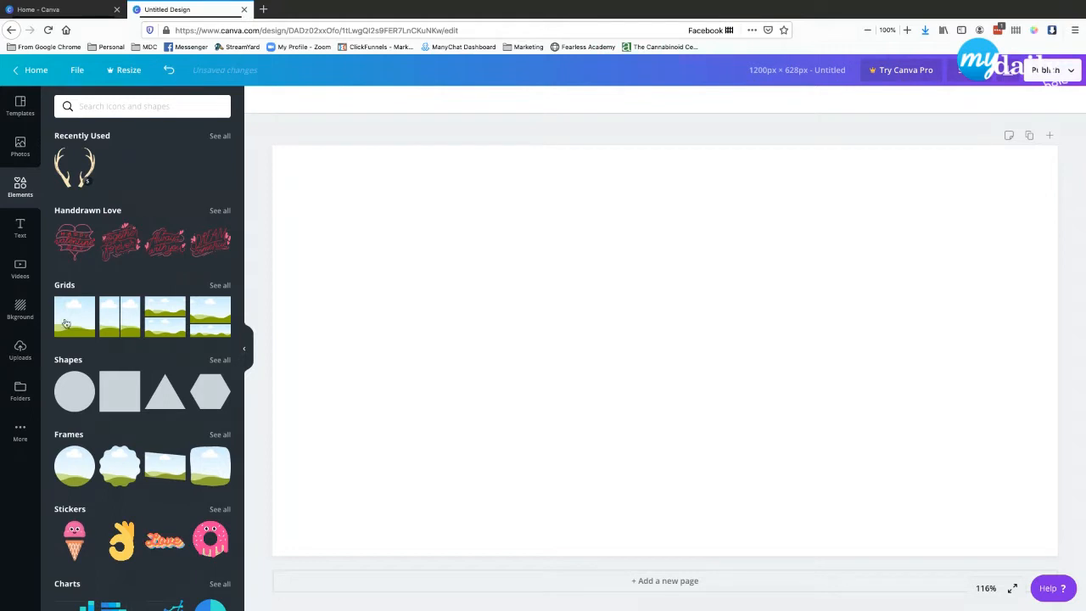
- Add a heading to the page reading "THIS IS A HEADING"
click(19, 229)
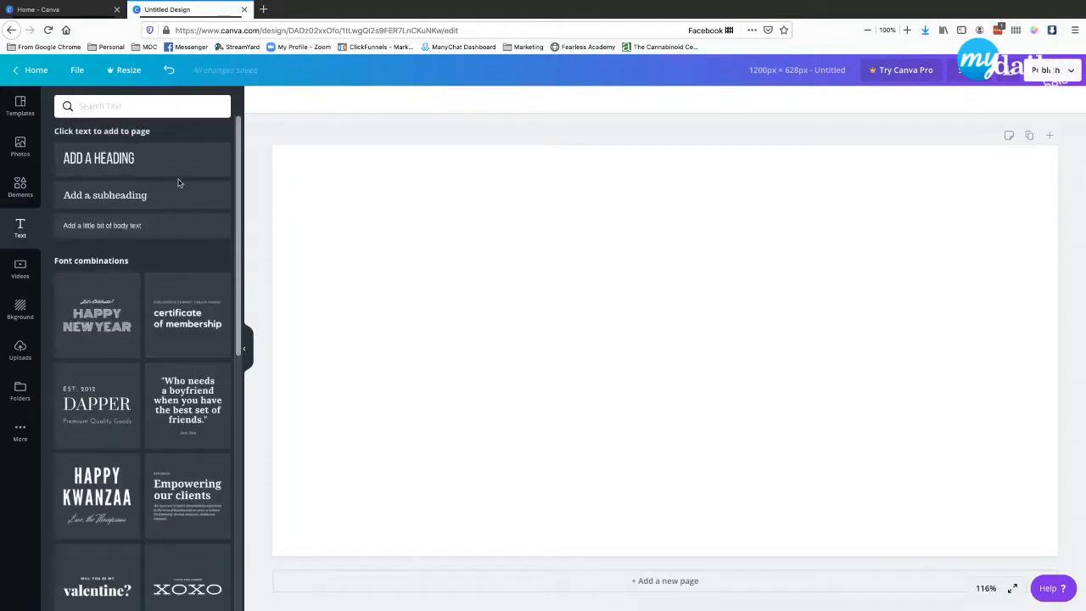
click(99, 161)
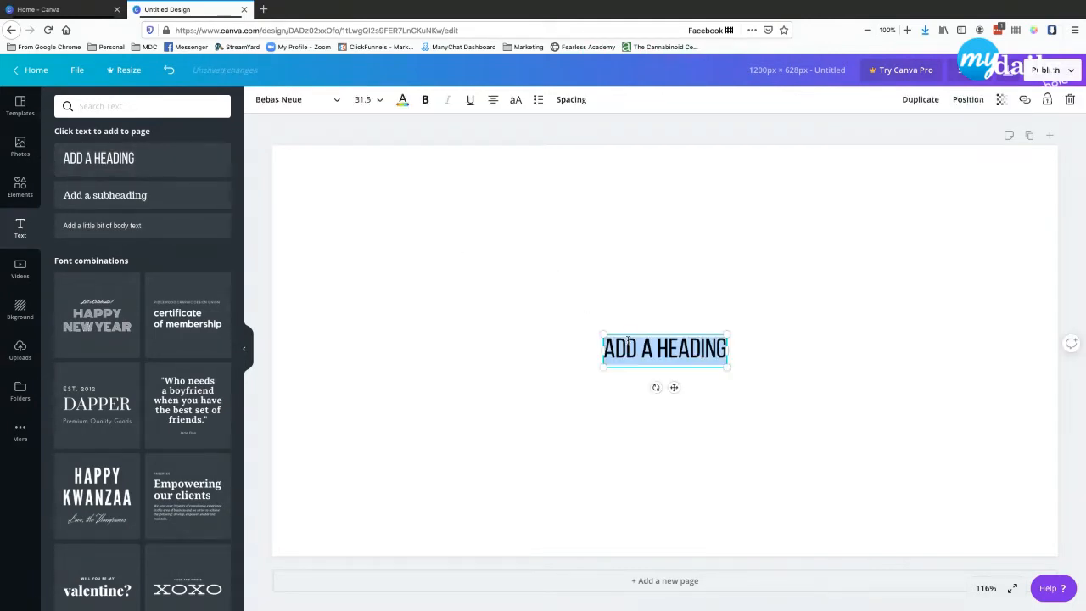
text(THI)
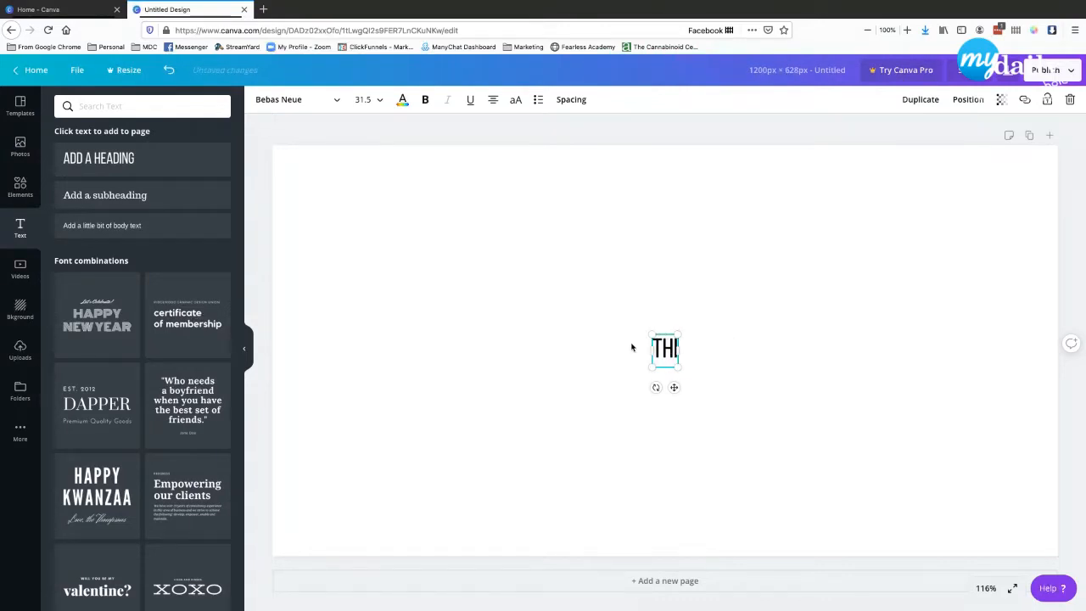
text(S IS A HEADING)
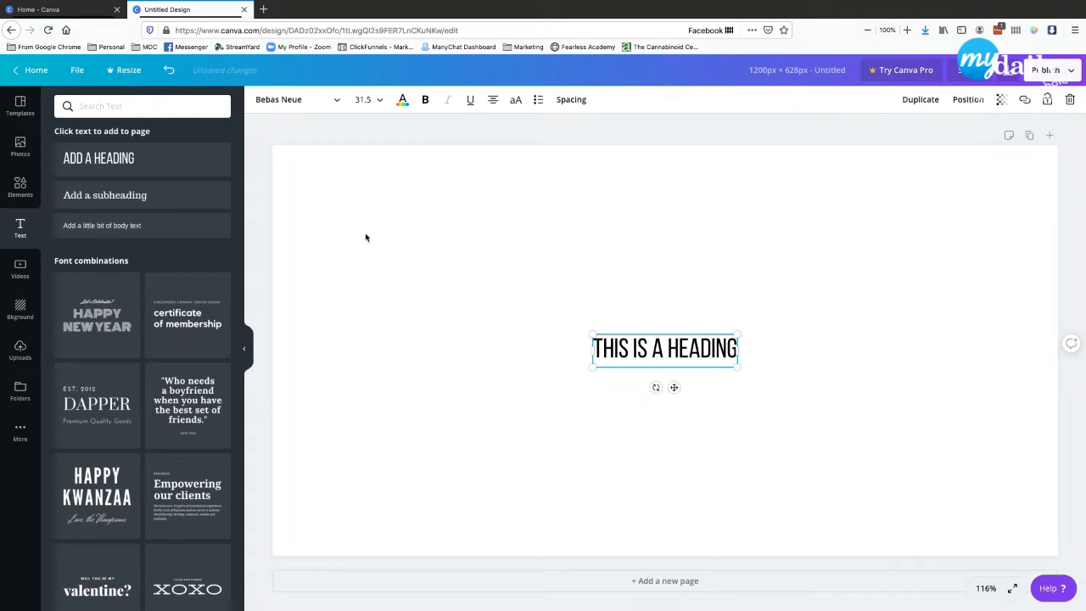
click(345, 225)
- Try the Abhaya Libre ExtraBold and Abhaya Libre SemiBold fonts on the heading
click(643, 356)
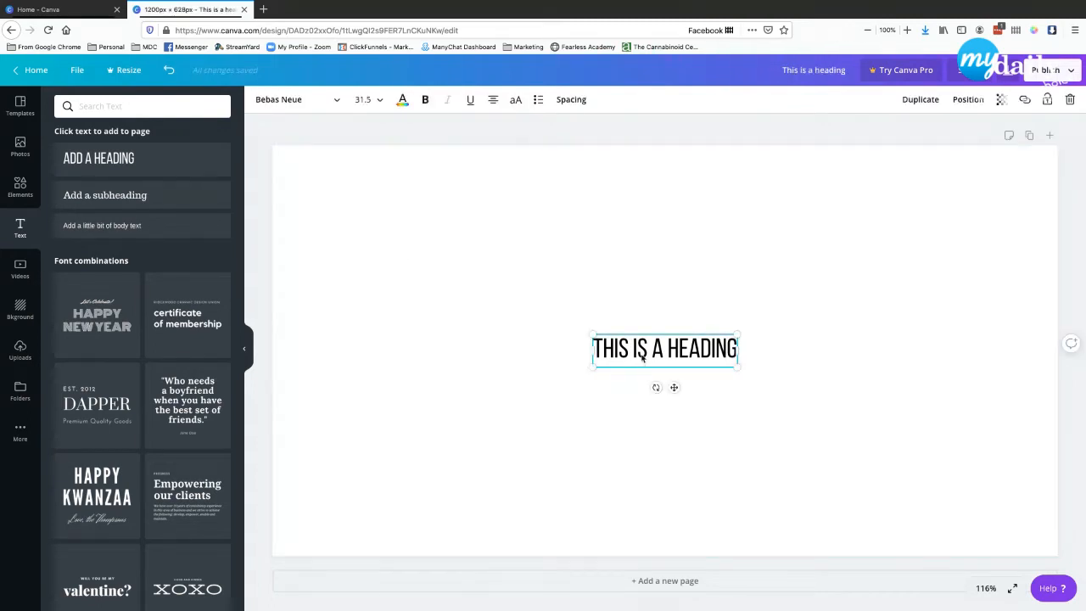
click(338, 101)
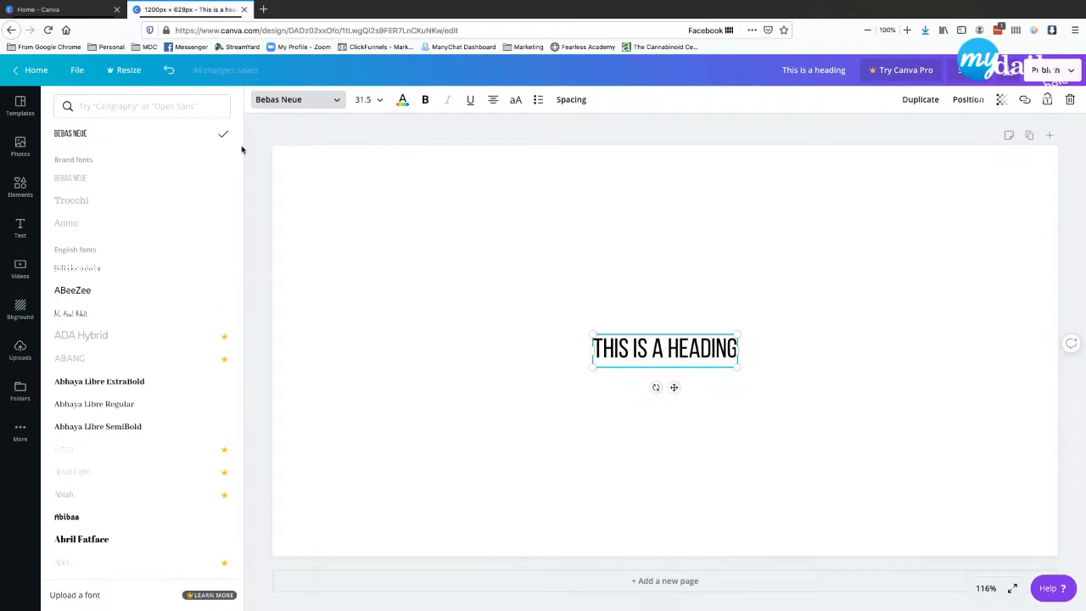
scroll(95, 268, down, 3)
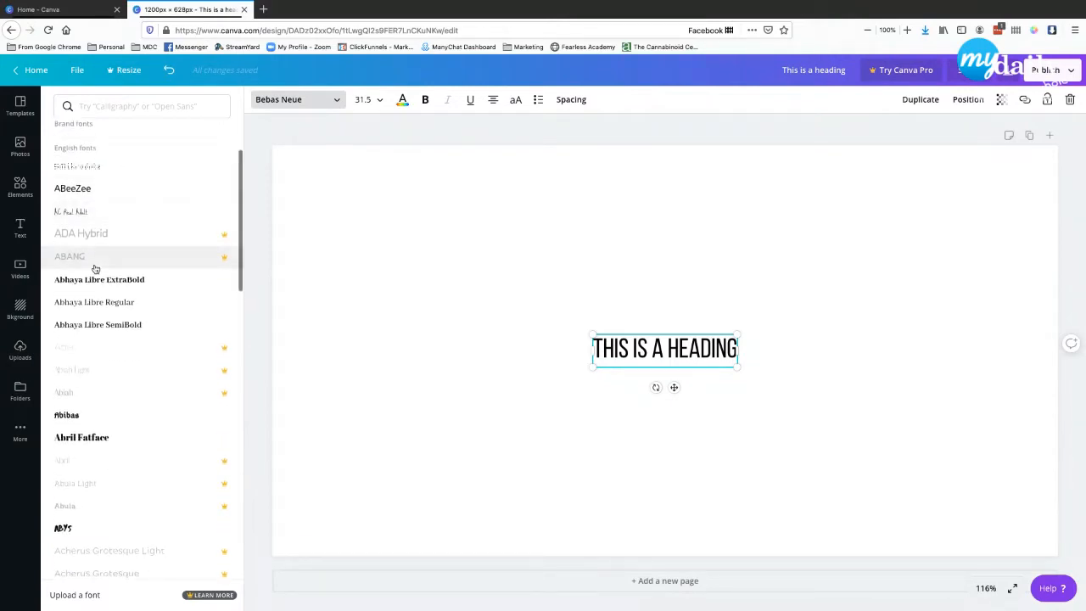
click(108, 282)
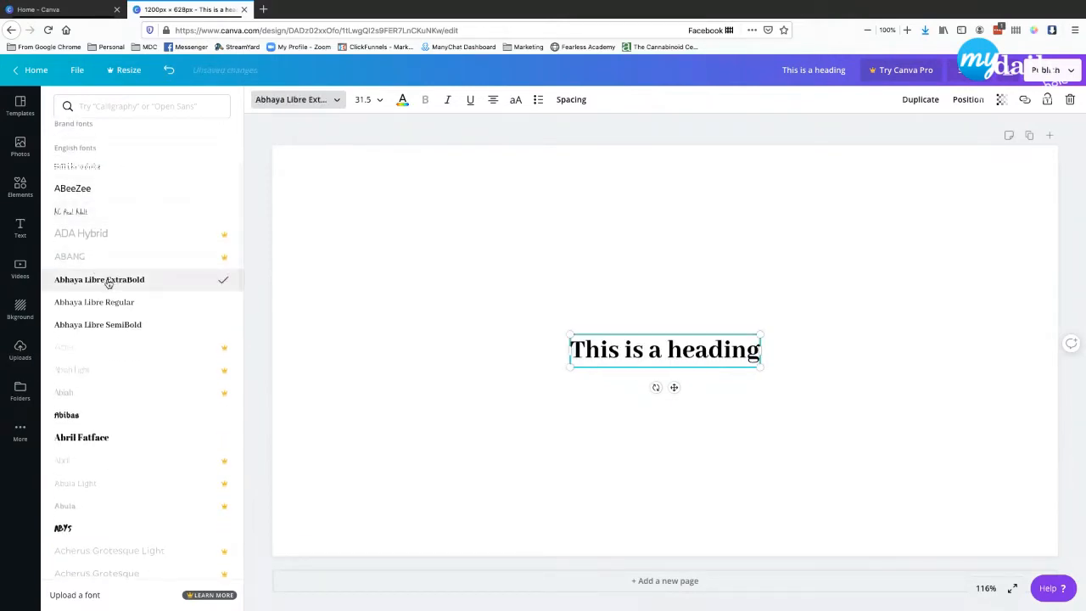
click(106, 327)
scroll(117, 316, down, 8)
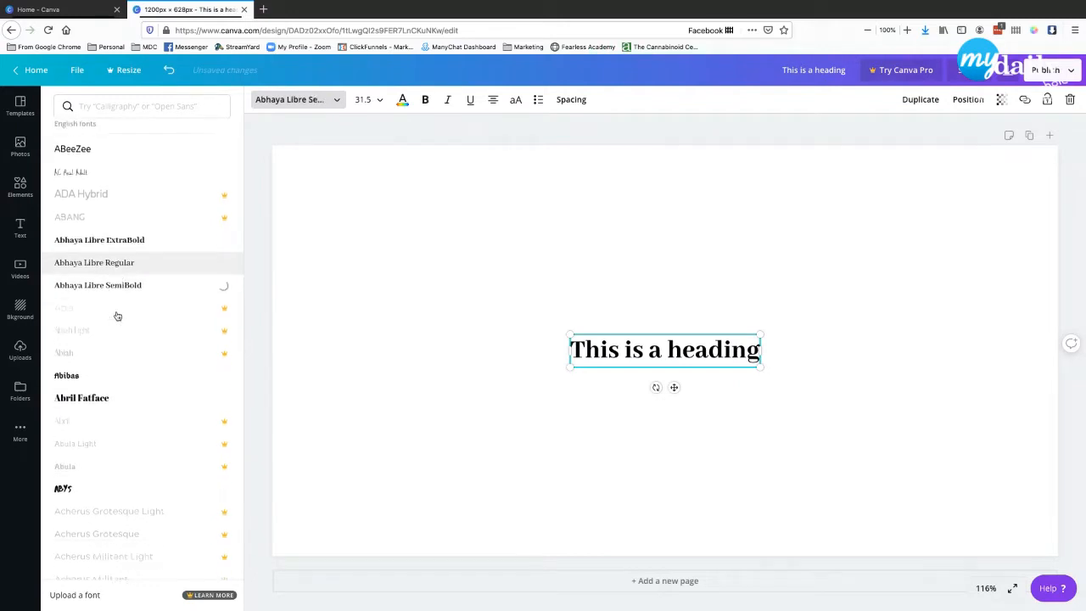
- Try a premium script font for the heading, dismiss the upgrade offer, and set the font to Aileron Heavy
scroll(117, 316, down, 7)
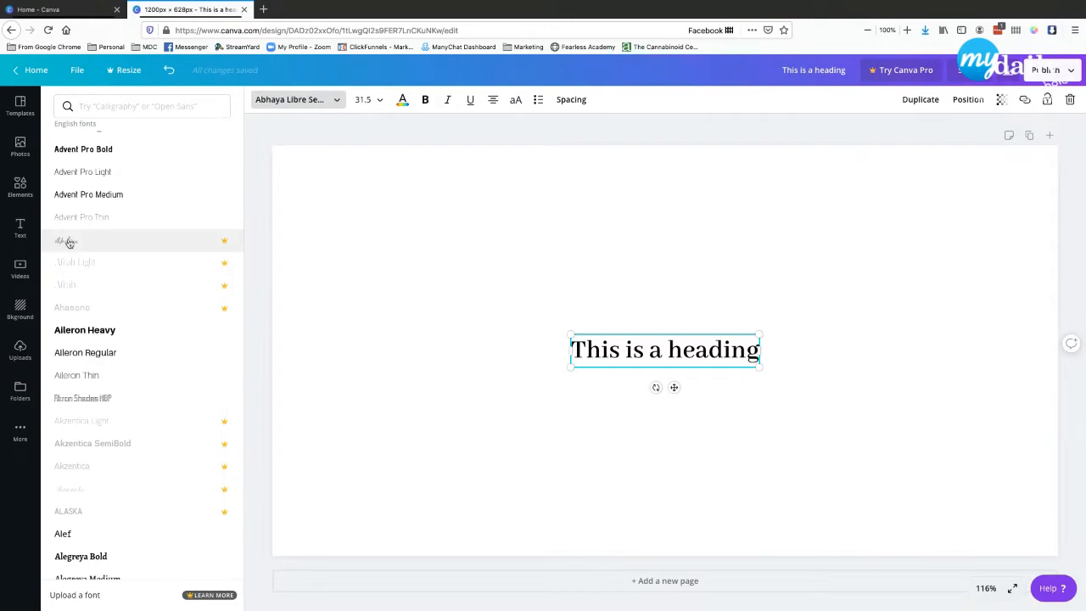
click(68, 242)
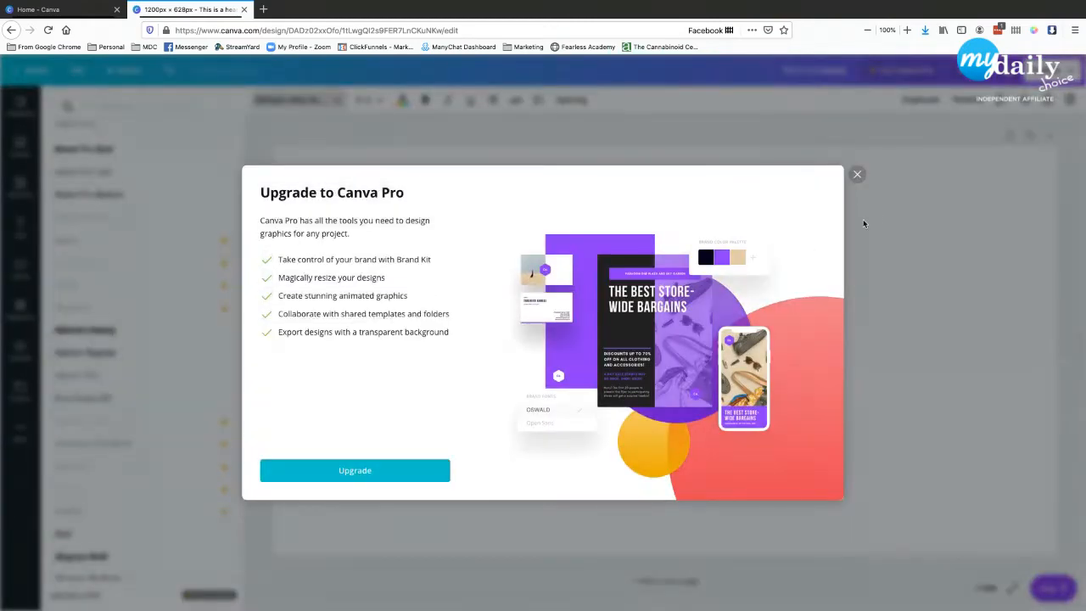
click(857, 176)
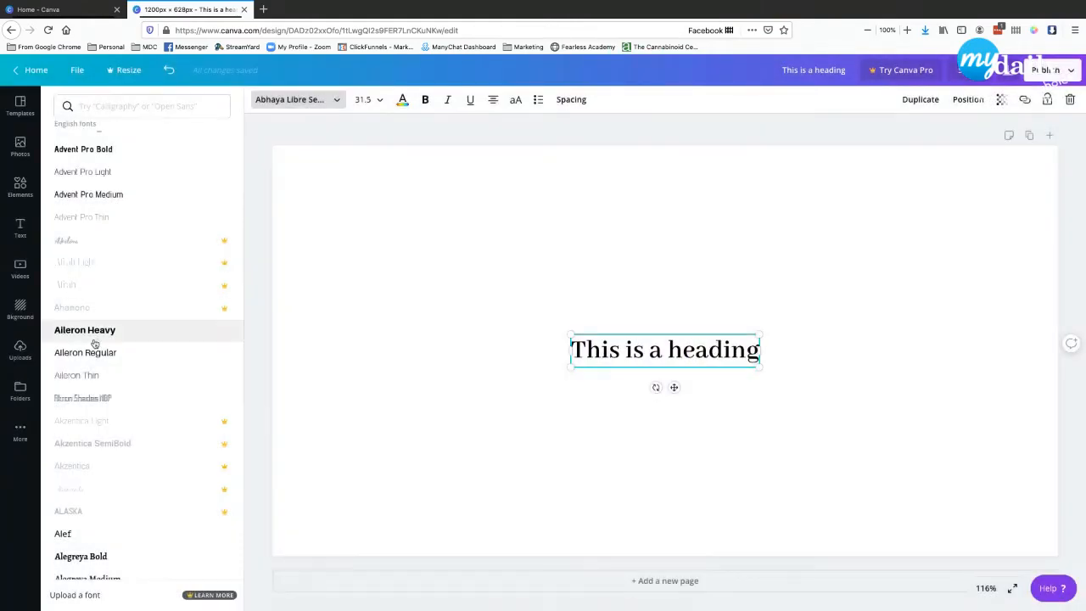
click(108, 331)
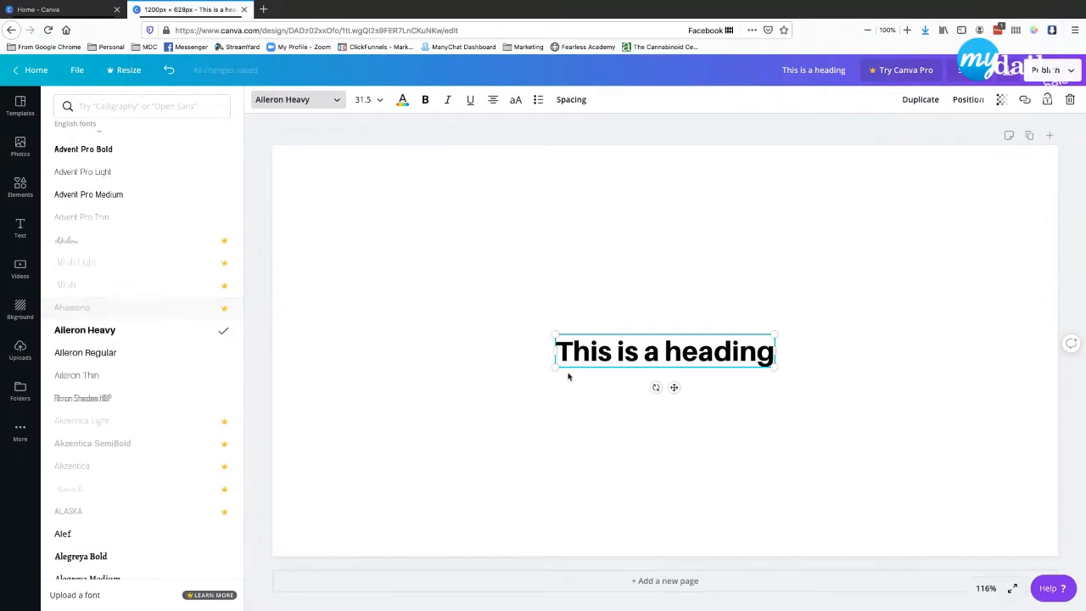
- Make the heading bold and set its font size to 42
click(426, 100)
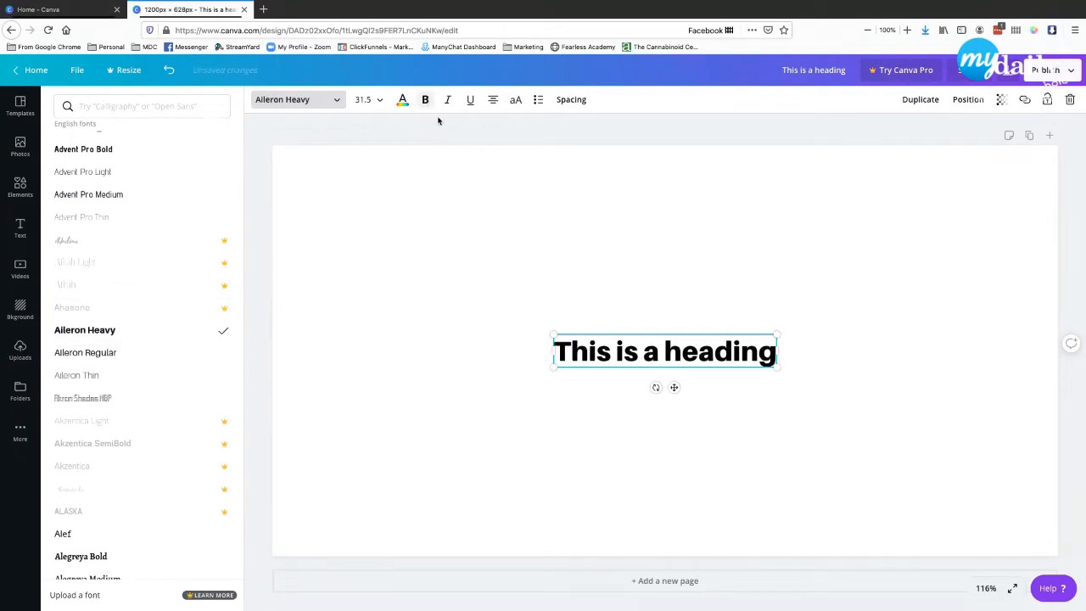
click(372, 100)
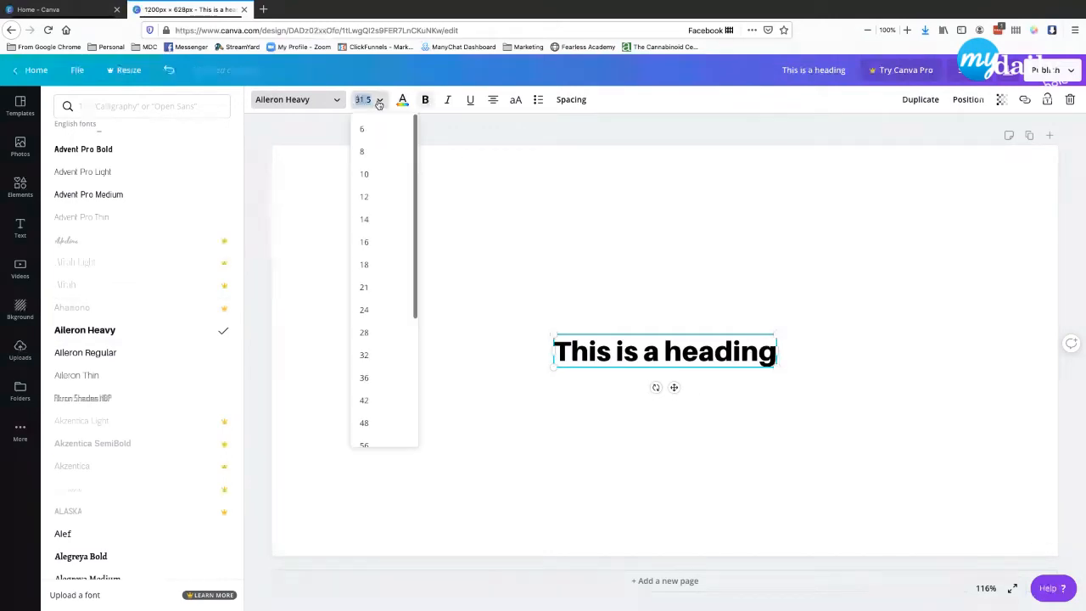
click(382, 397)
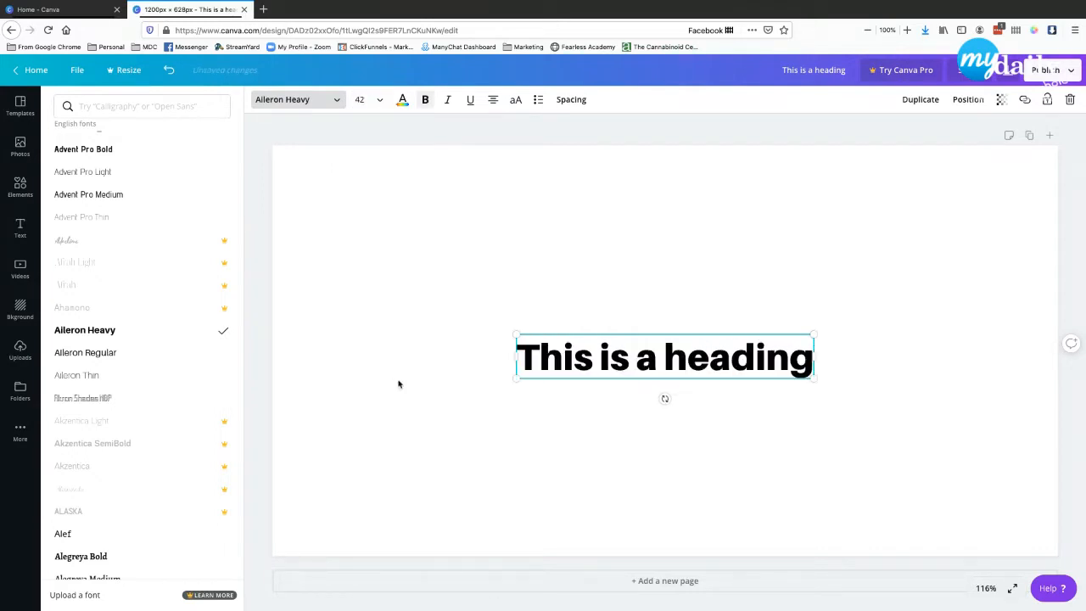
- Colour the heading blue, change it to the default green, and italicize the text
click(403, 100)
click(188, 296)
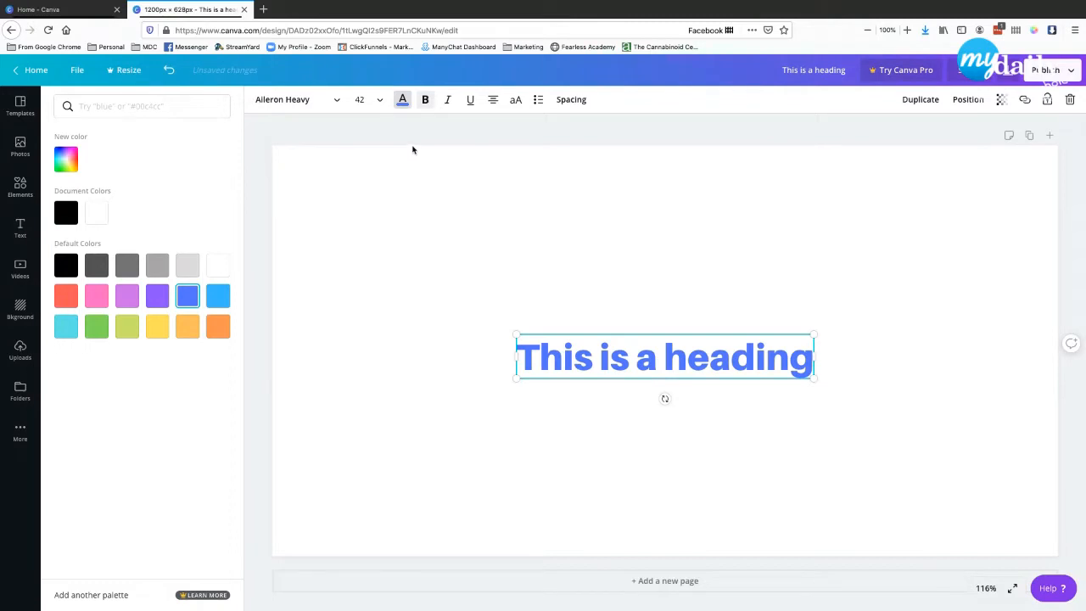
click(96, 330)
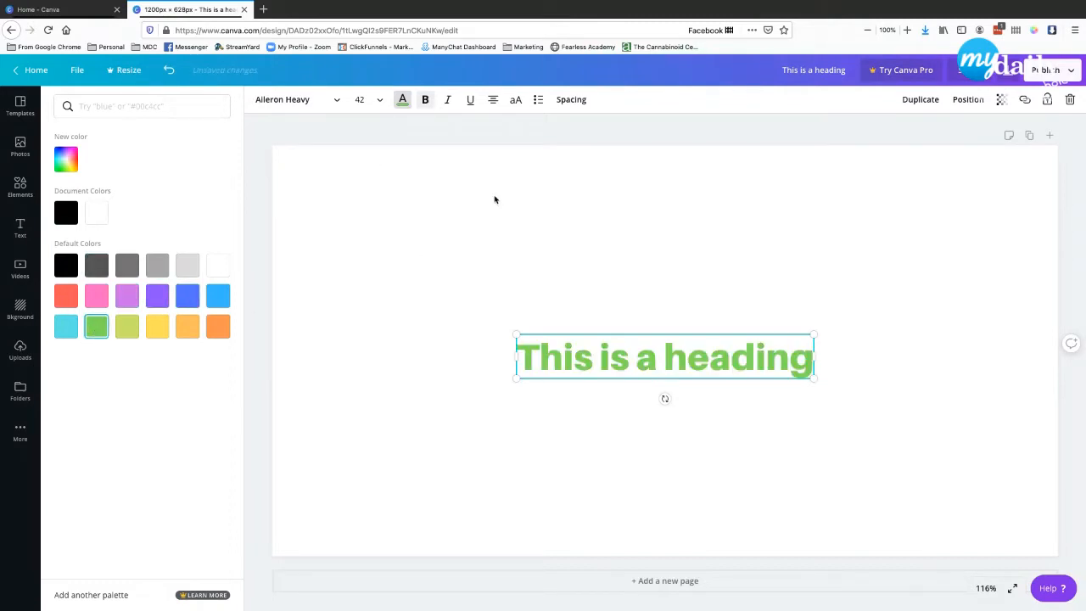
click(447, 100)
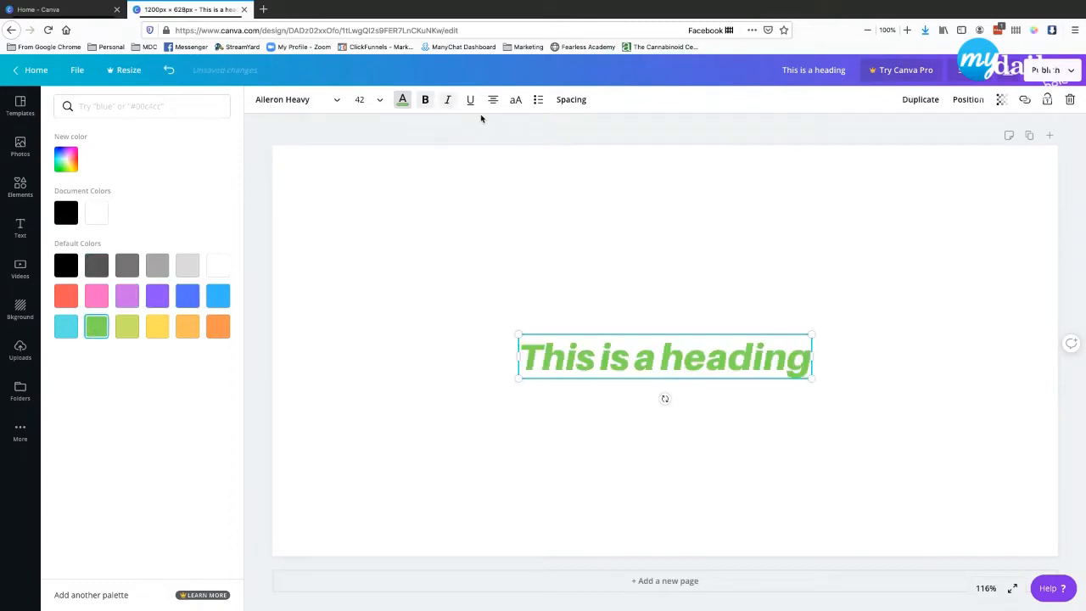
- Delete the green italic heading from the page
click(545, 212)
click(599, 349)
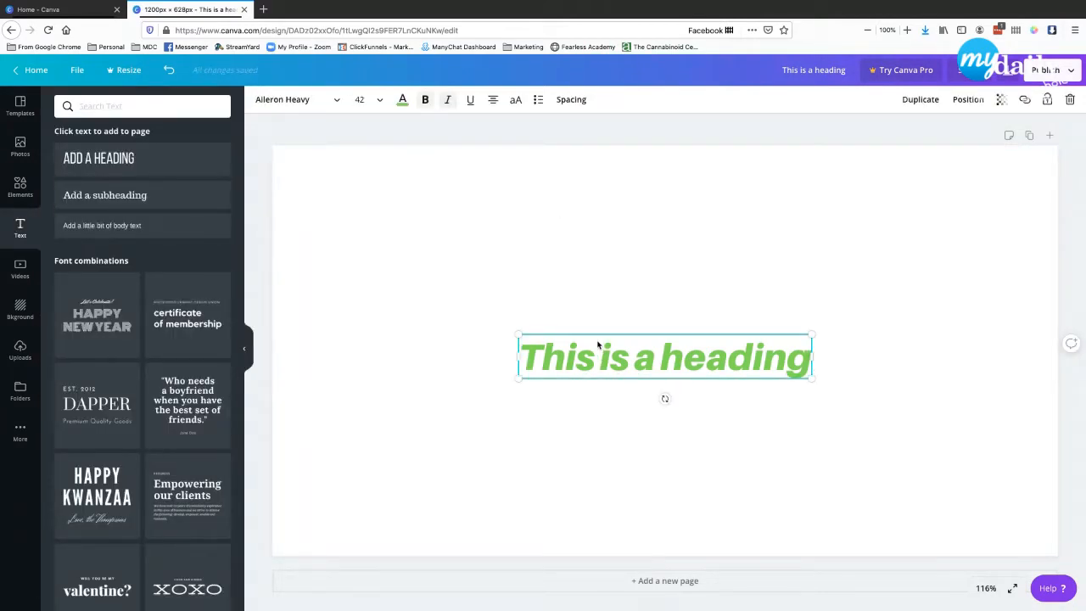
key(Delete)
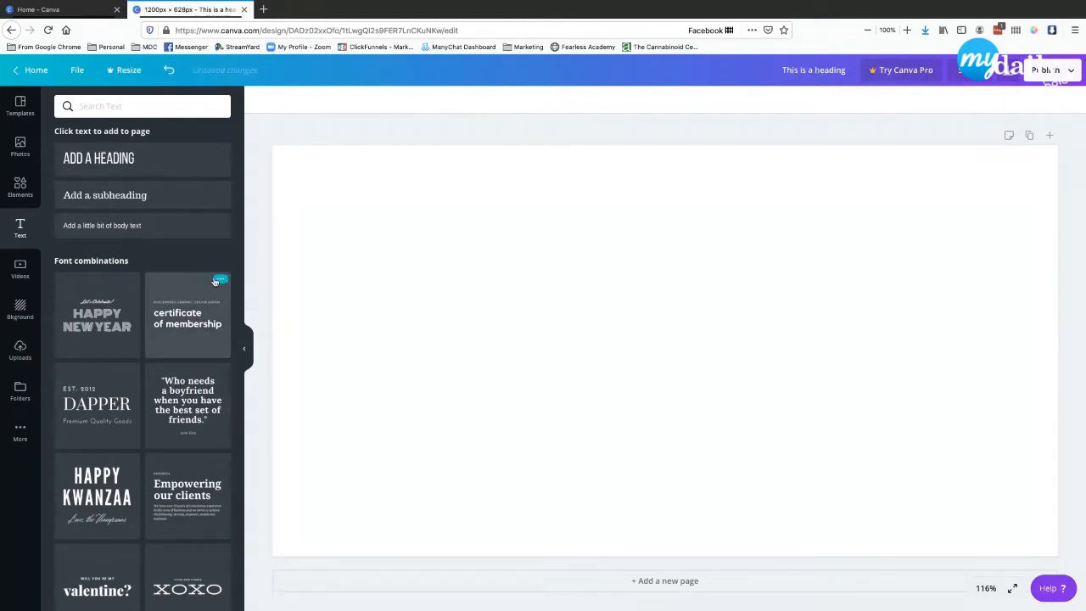
- Look at the stock videos, try the starry night sky background on the page, and remove both the image and its blue fill
click(20, 268)
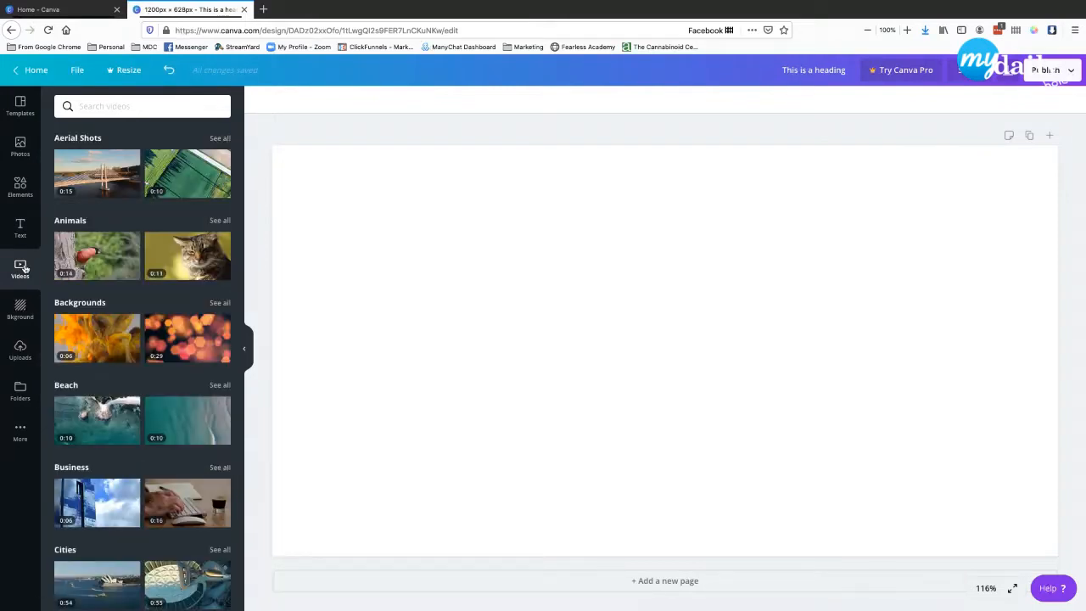
click(27, 310)
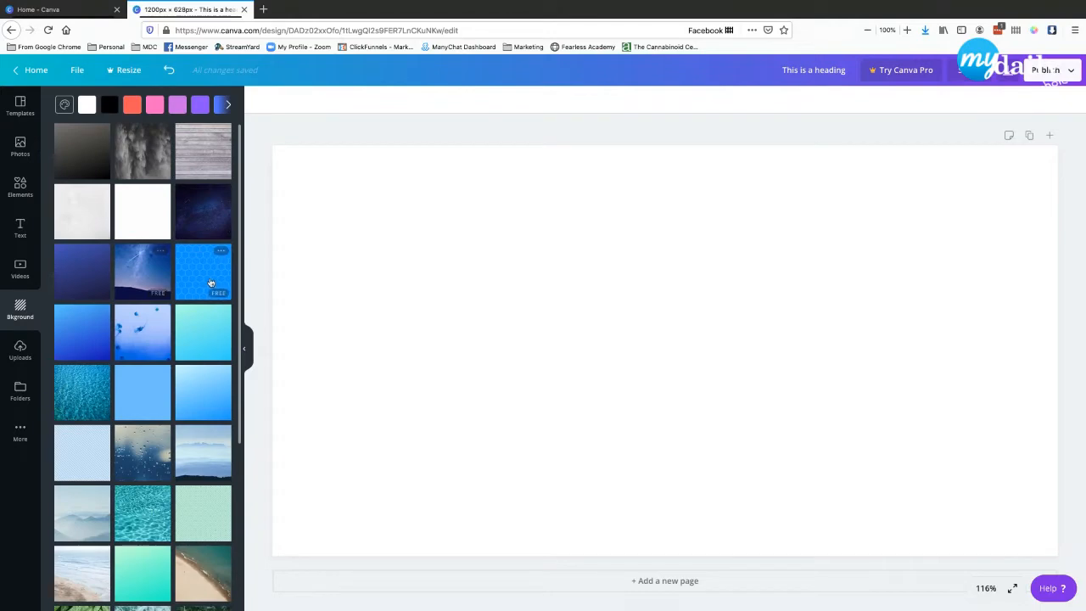
click(138, 278)
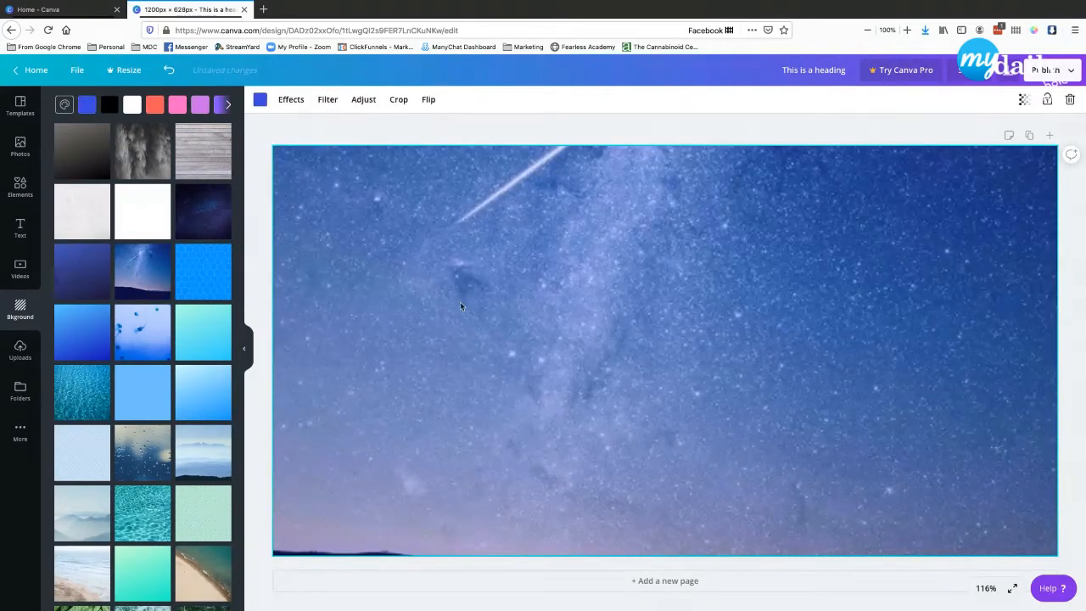
key(Delete)
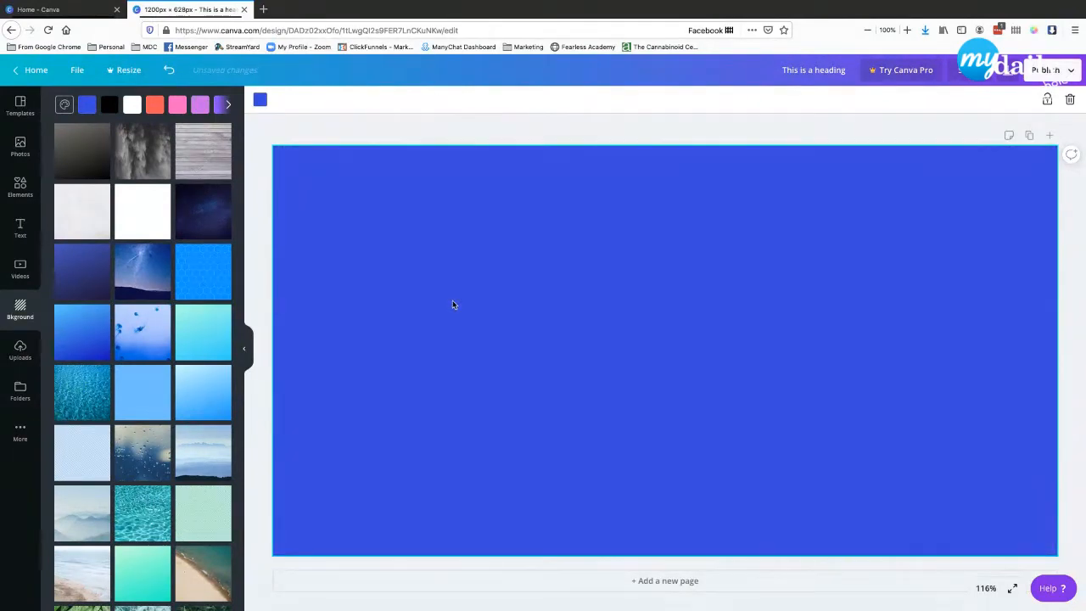
key(Delete)
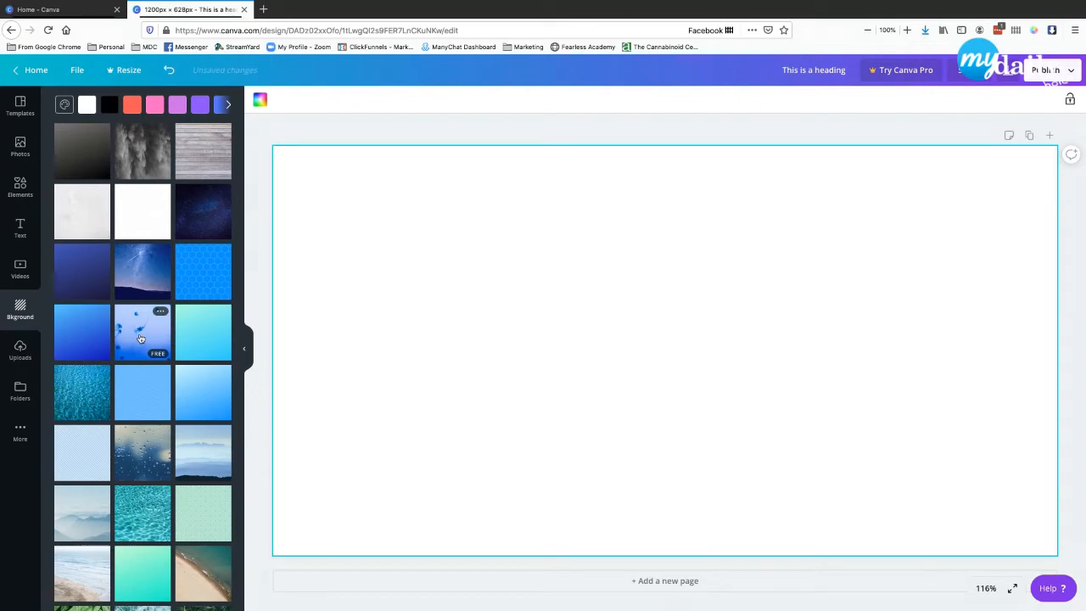
- Try the free blue jellyfish background on the page, and remove both the image and its blue fill
drag(139, 335, 579, 316)
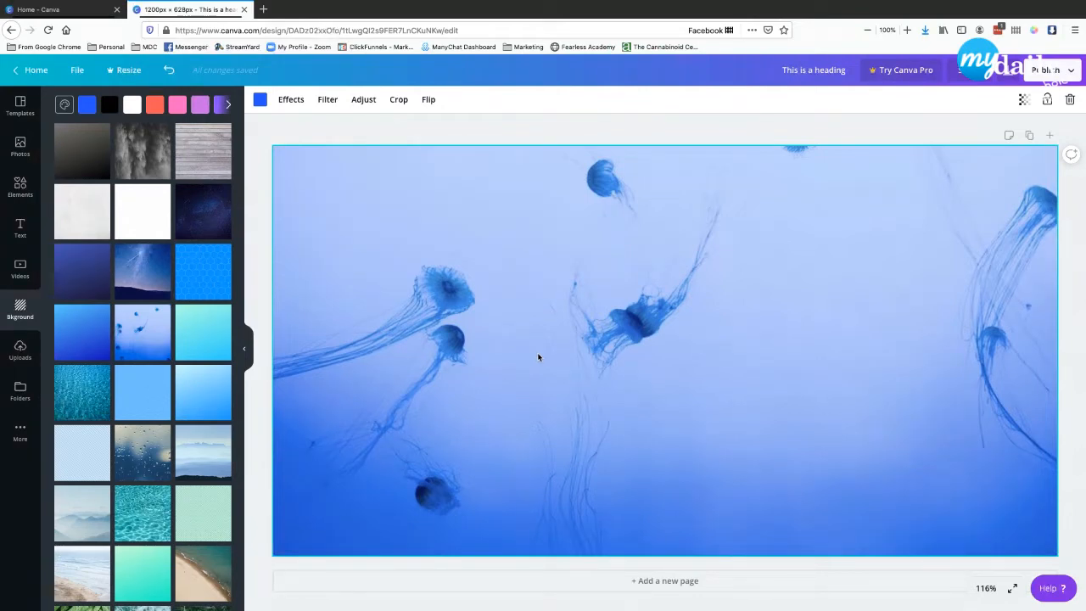
key(Delete)
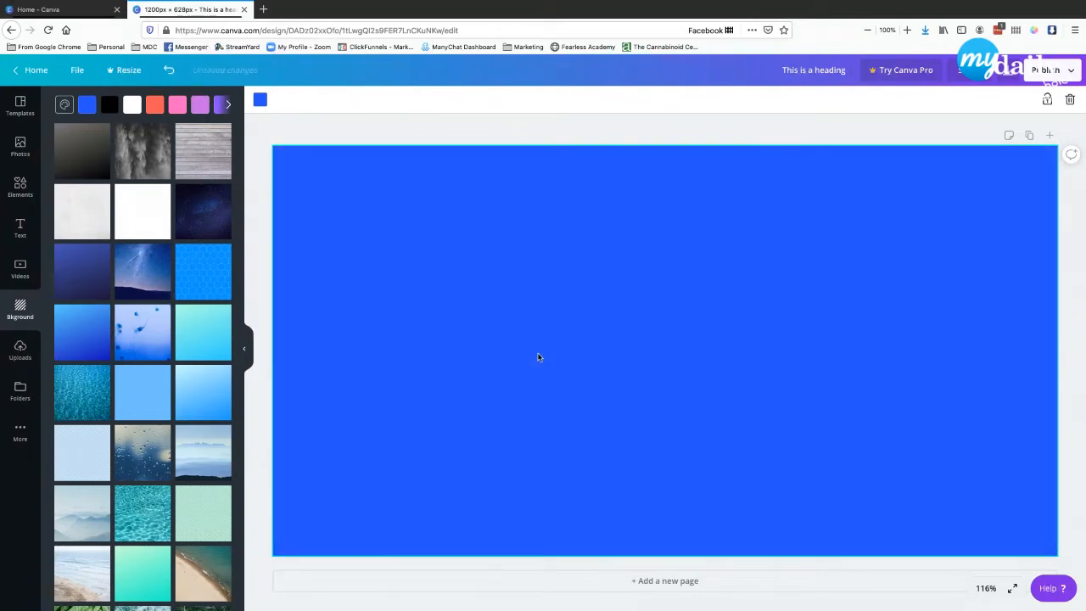
key(Delete)
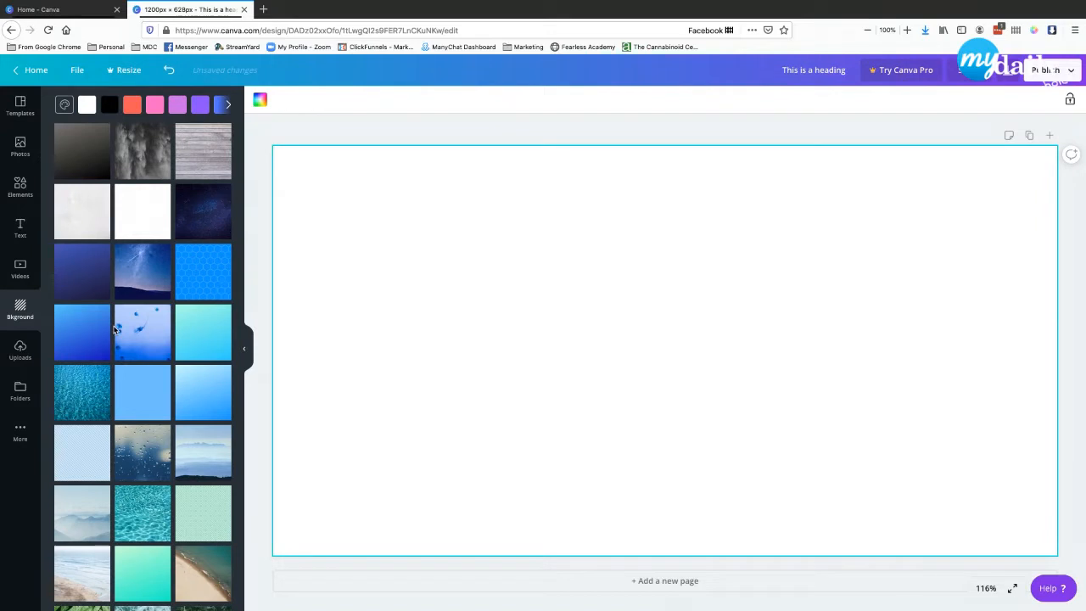
scroll(100, 330, down, 1)
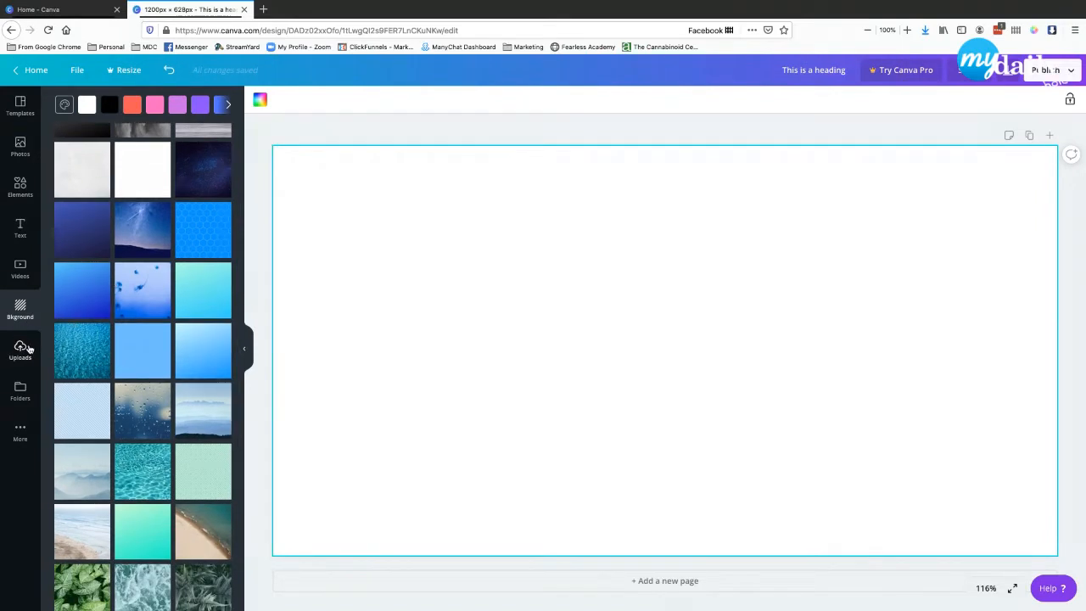
- Look through the uploaded images, comparing them with the built-in elements and text options
click(28, 350)
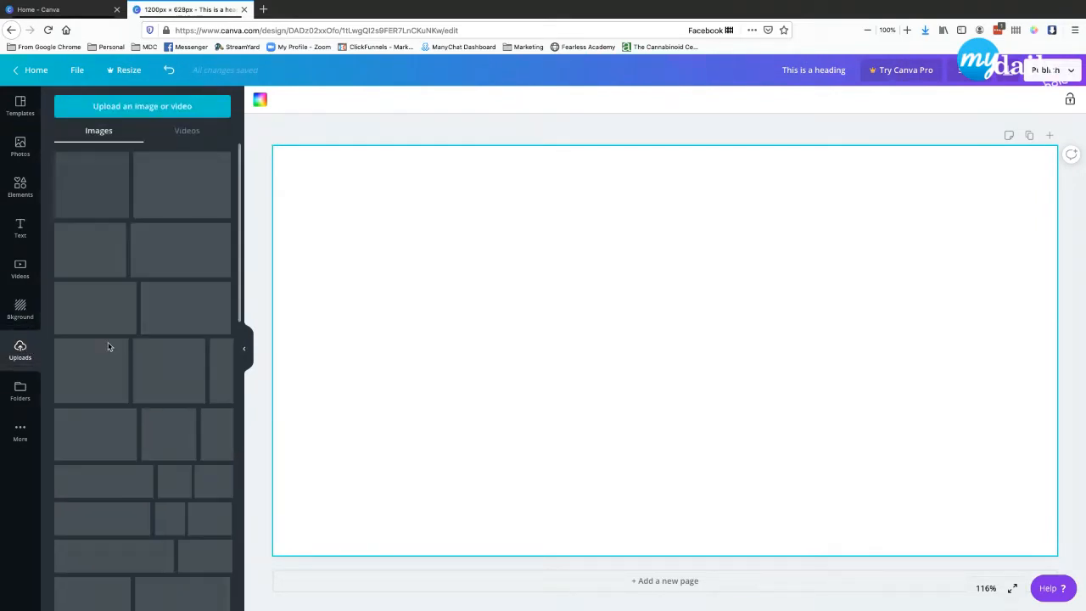
scroll(144, 319, down, 1)
scroll(144, 319, down, 6)
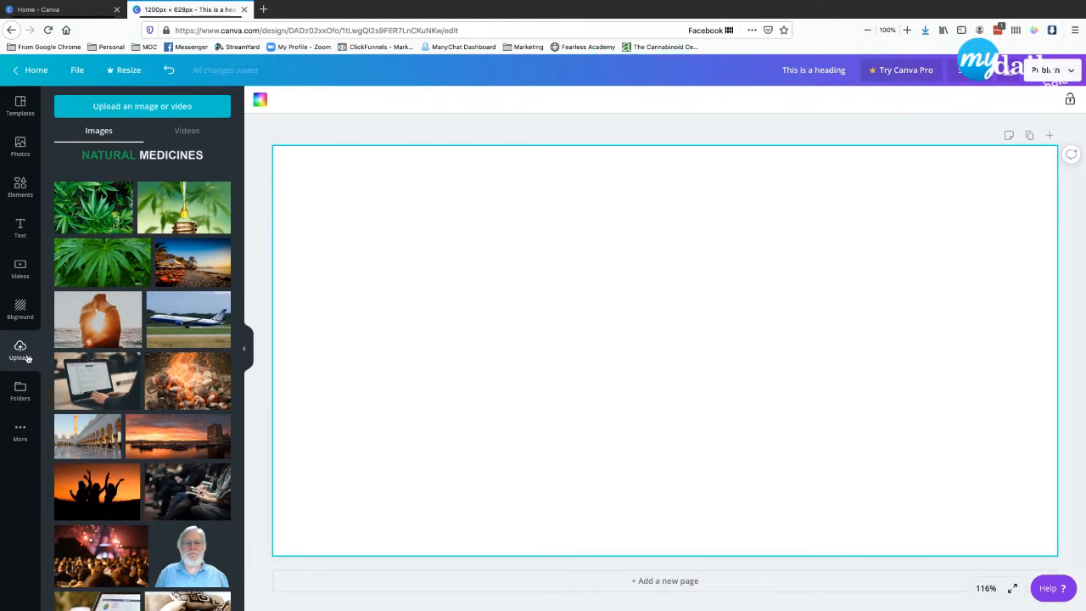
click(20, 185)
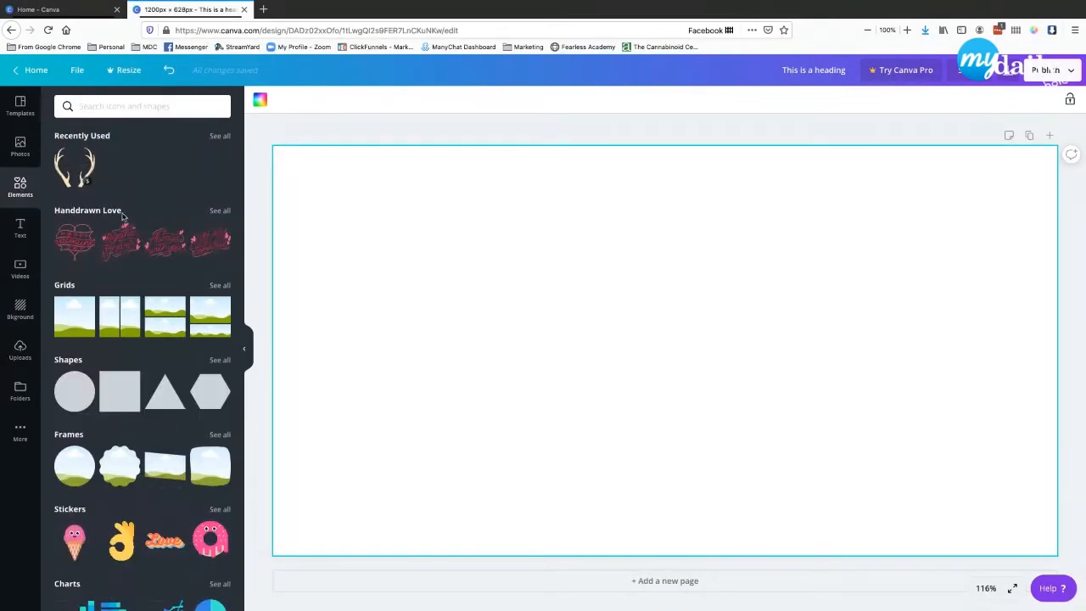
click(29, 230)
click(21, 348)
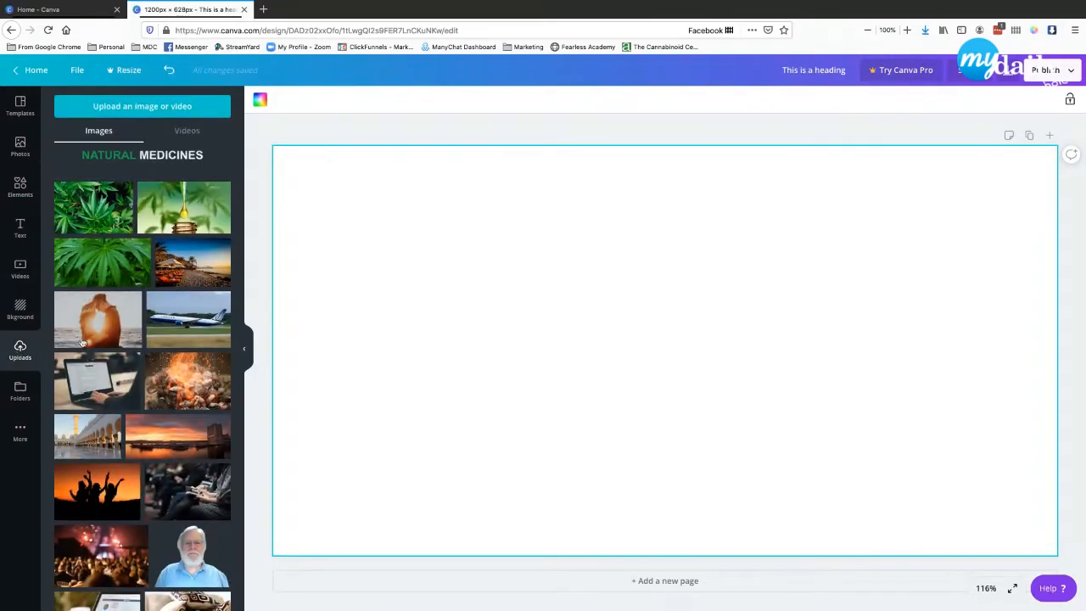
- Switch to Google in a new browser tab and run an image search for "mountain climber"
click(263, 9)
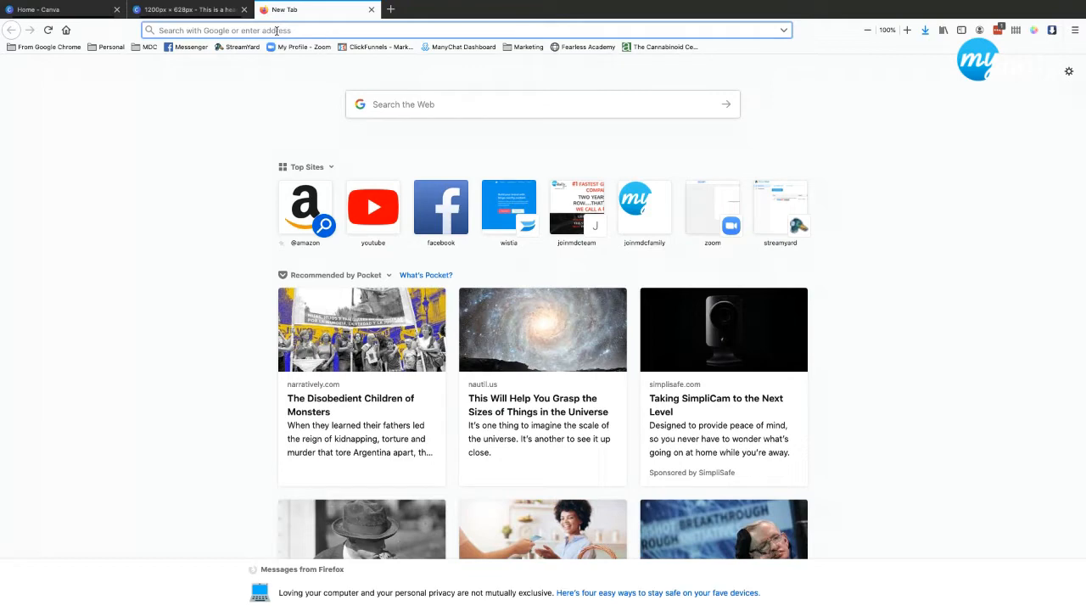
text(mountain climber)
key(Return)
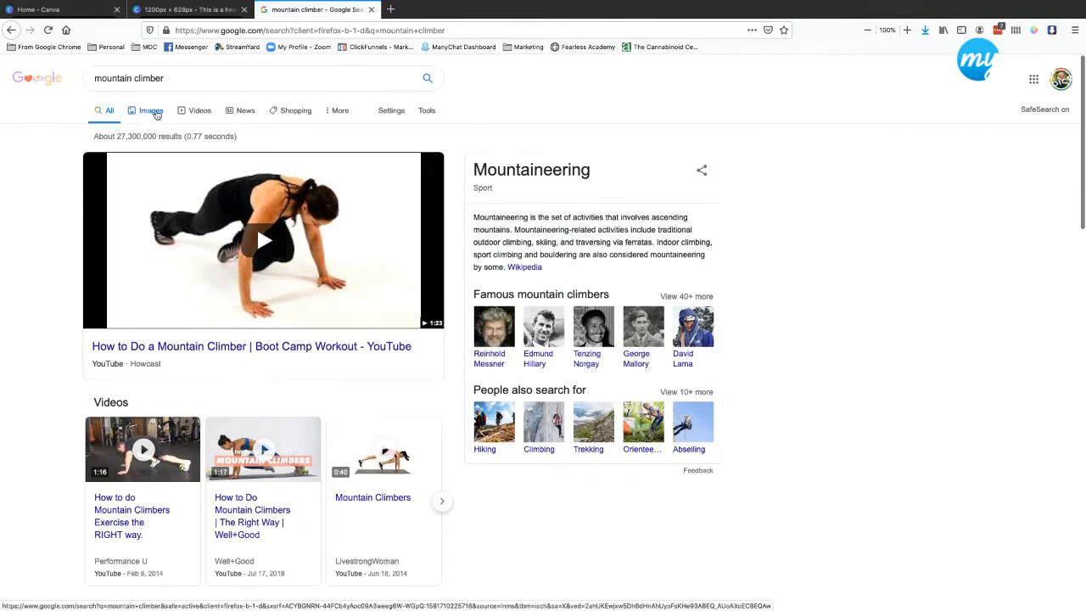
click(151, 112)
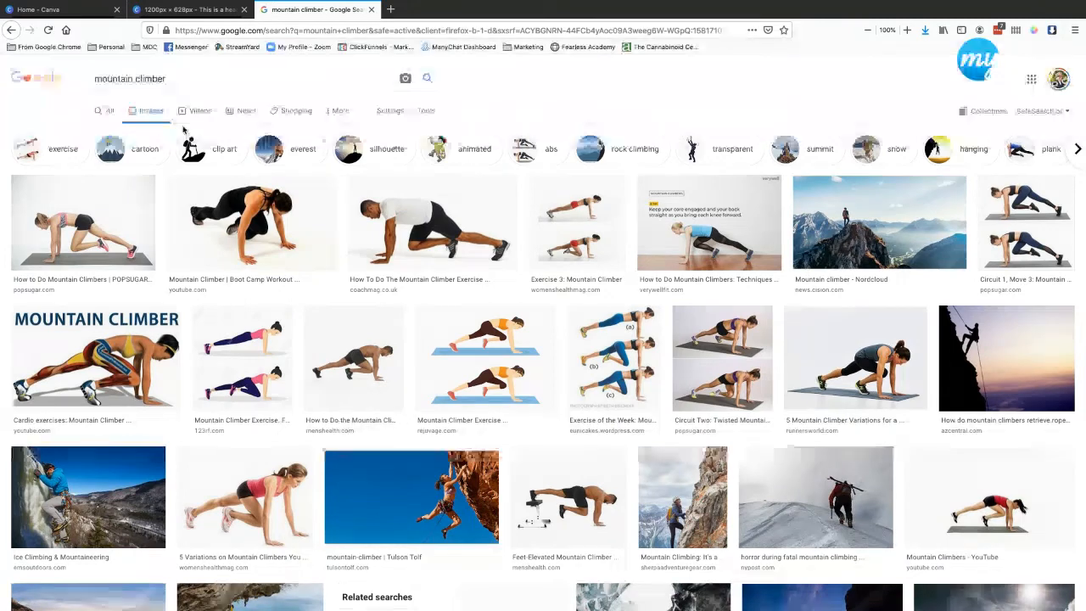
- Filter the mountain climber image results to the Large size
click(427, 113)
click(102, 126)
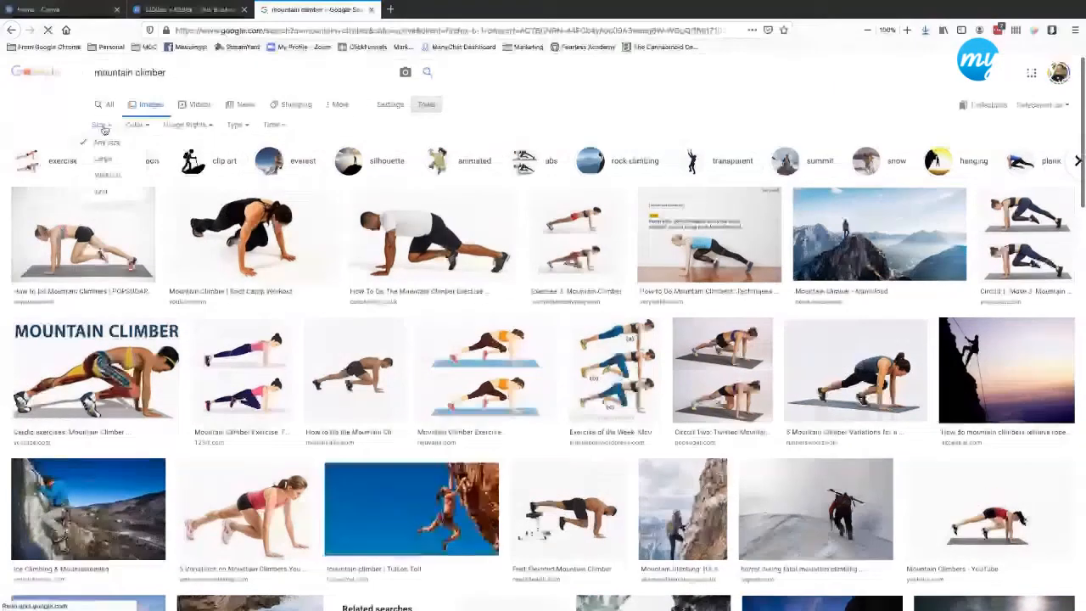
click(104, 159)
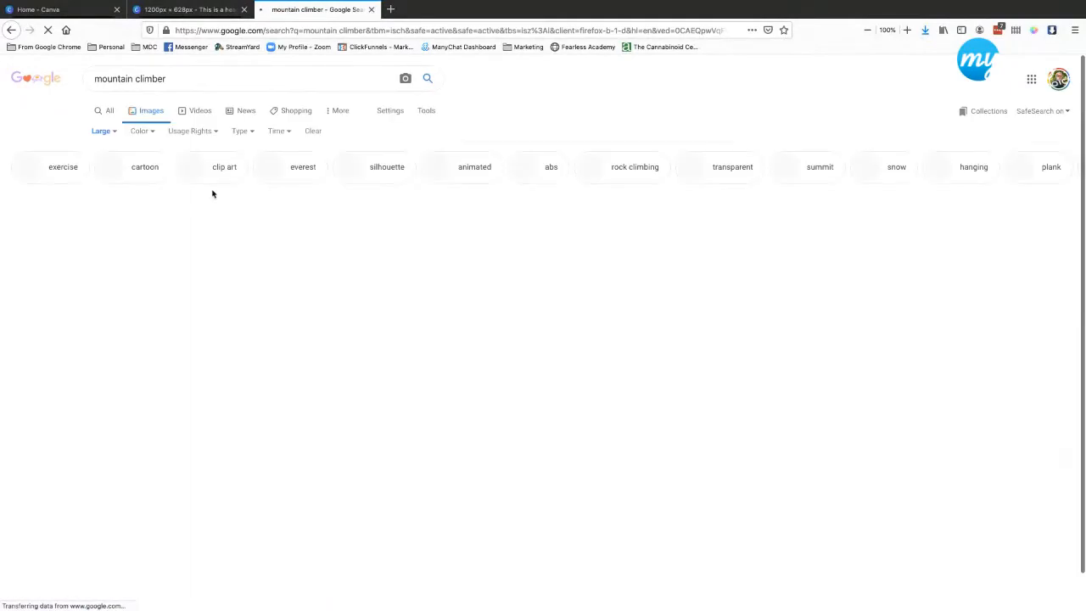
- Open the picture of the climber hanging from a cliff at sunset, copy it, and return to the image results
scroll(251, 198, down, 1)
scroll(251, 199, down, 3)
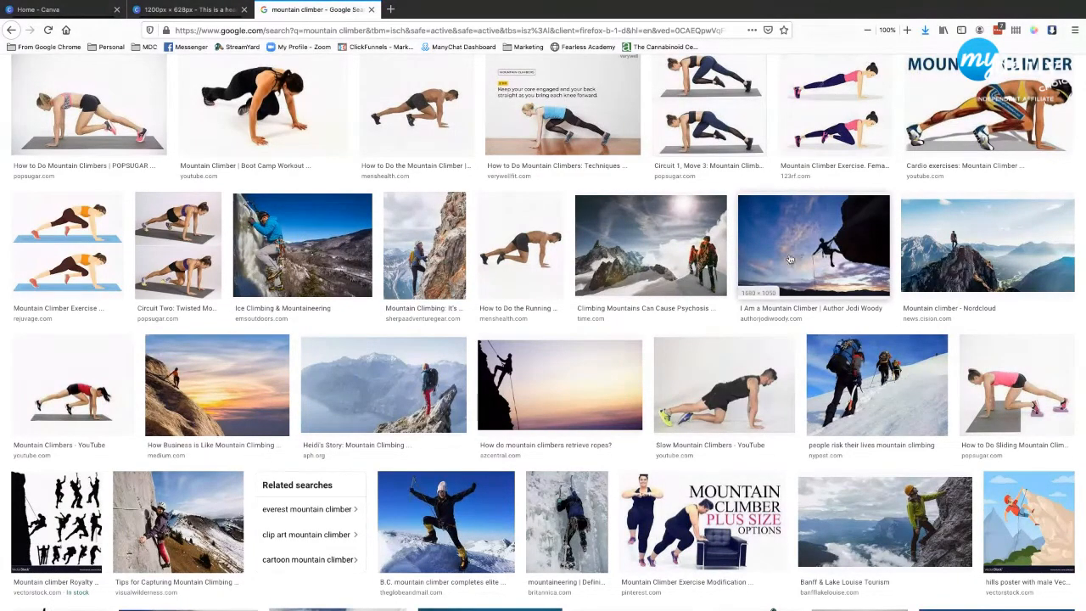
click(789, 259)
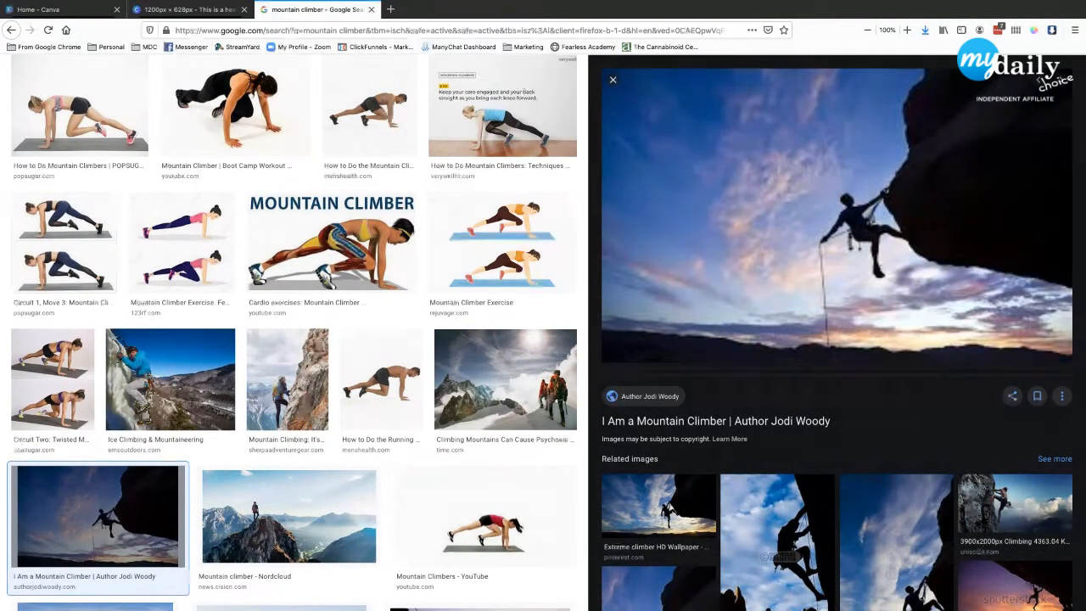
click(754, 320)
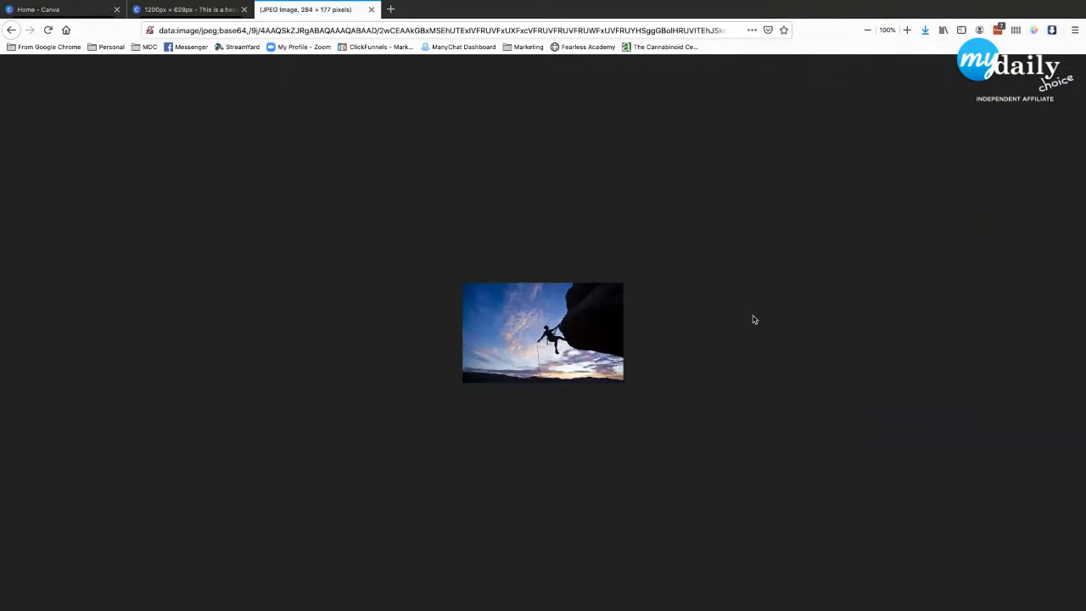
click(10, 31)
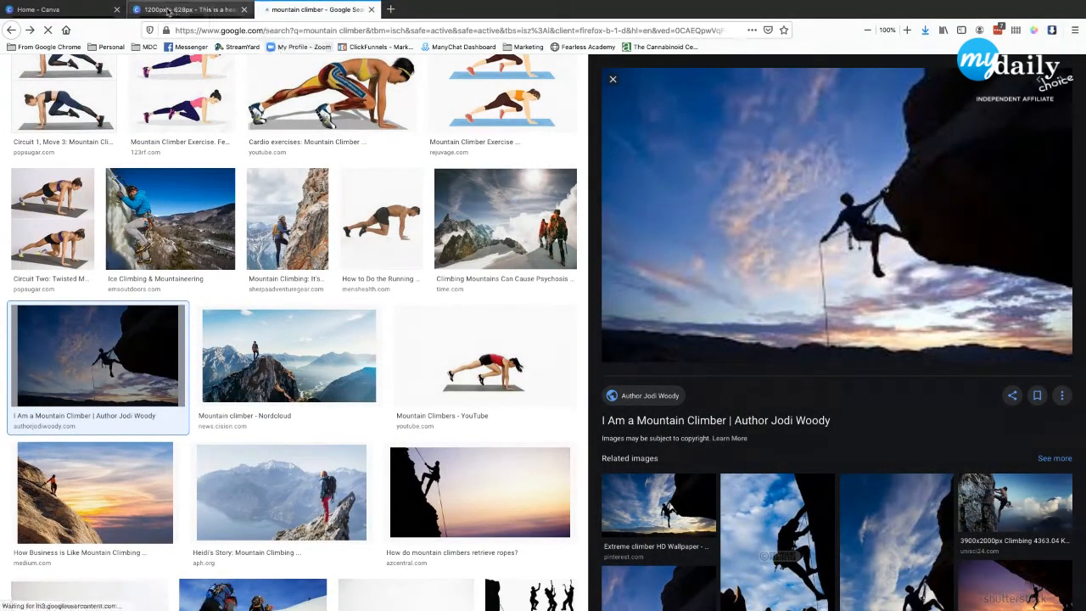
- Switch to the 1200px × 628px Canva design and paste the copied climber image onto the blank page
click(80, 11)
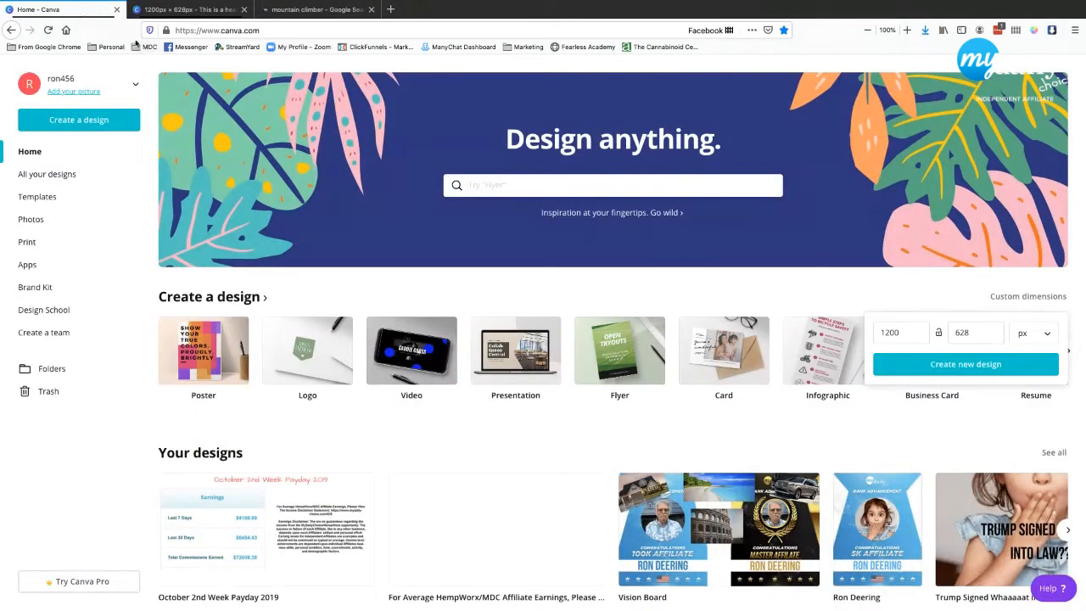
click(186, 9)
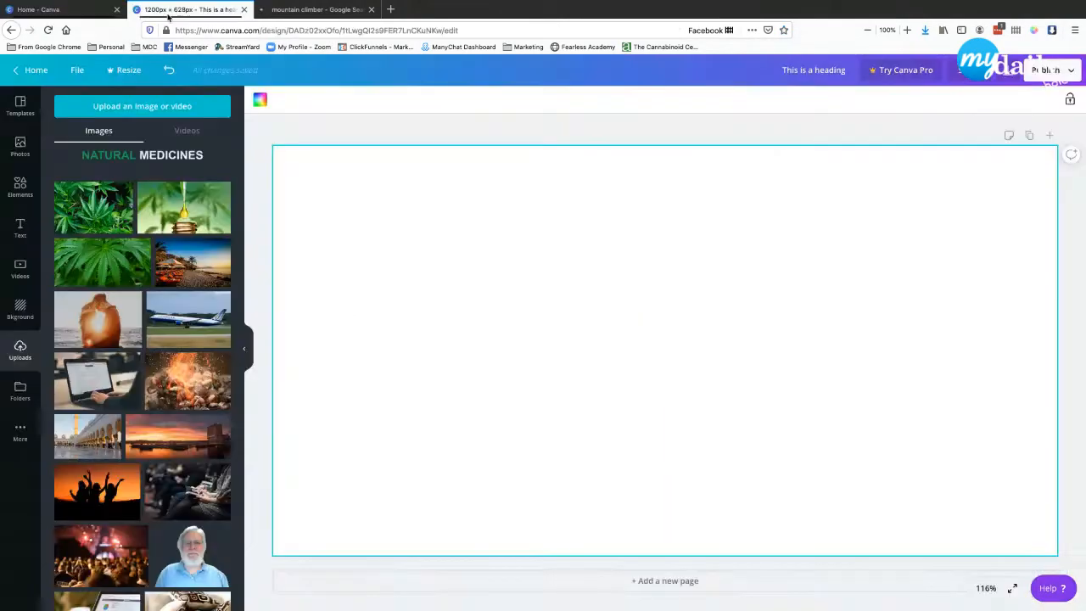
right_click(607, 312)
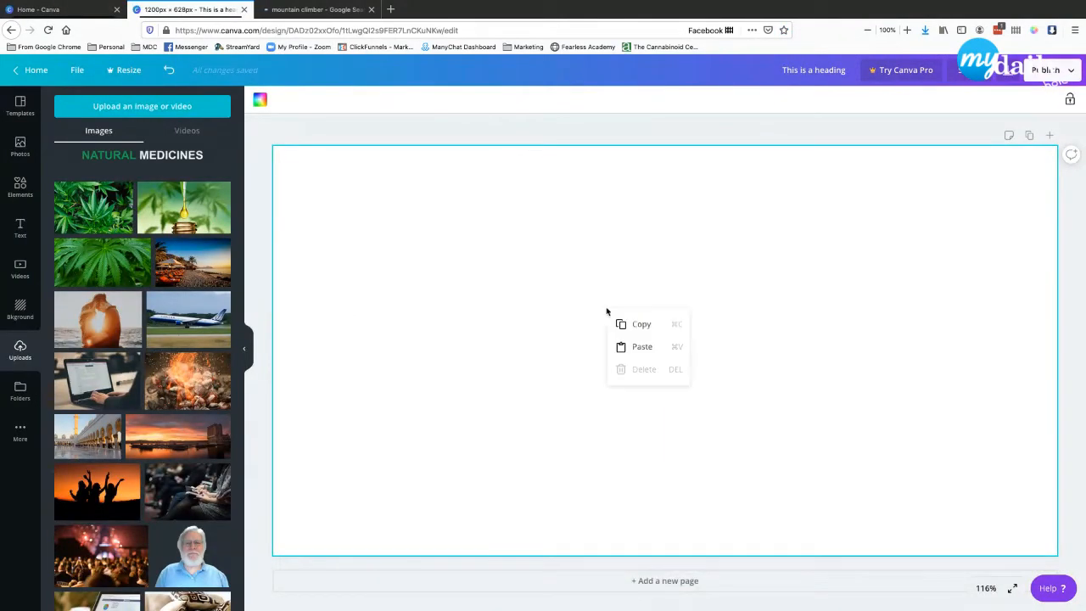
click(638, 347)
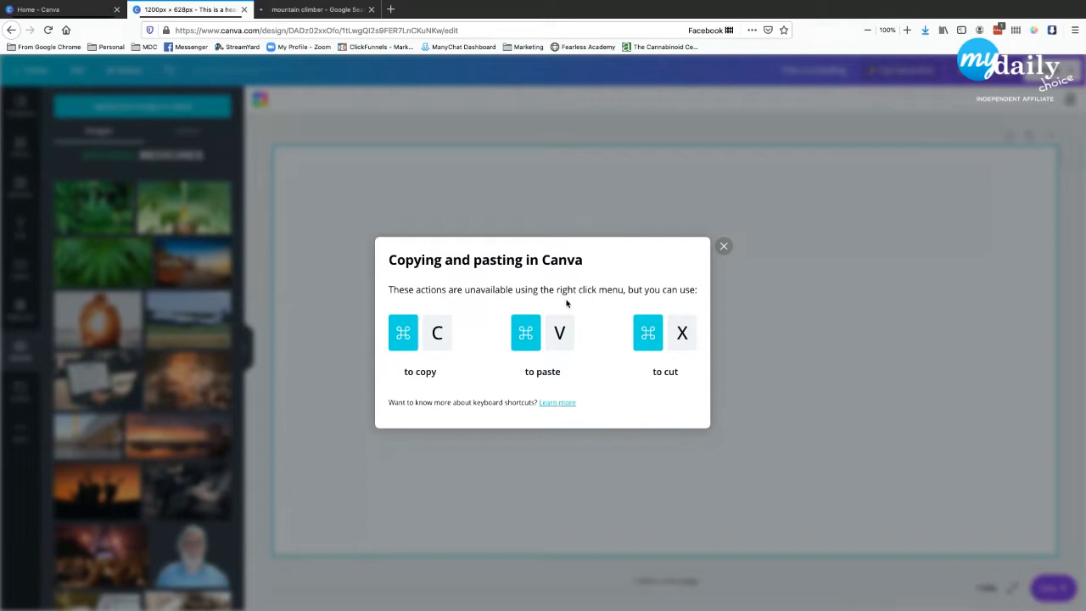
click(724, 247)
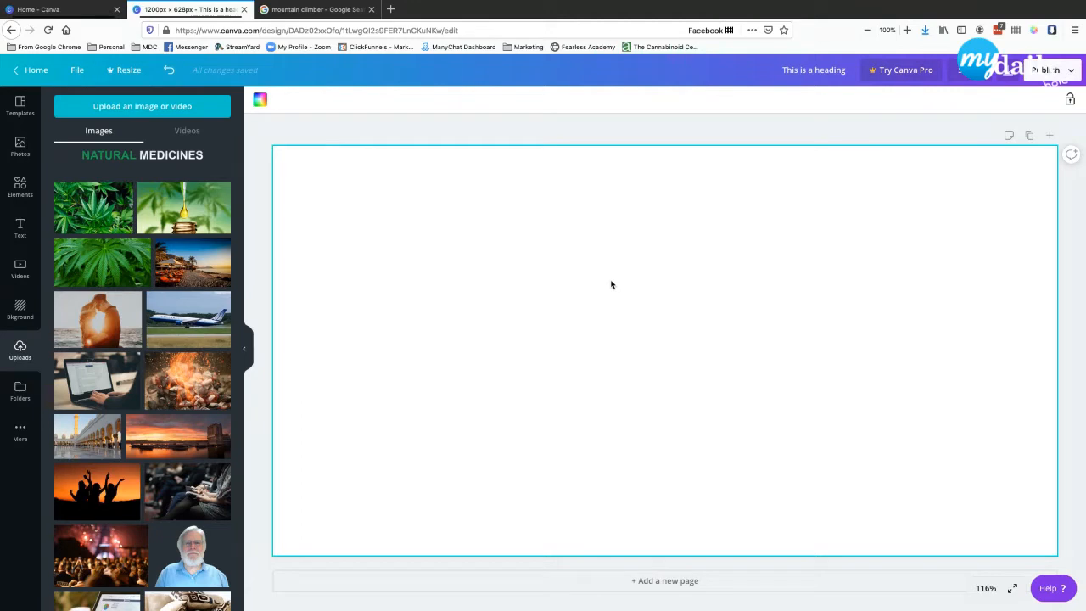
key(ctrl+v)
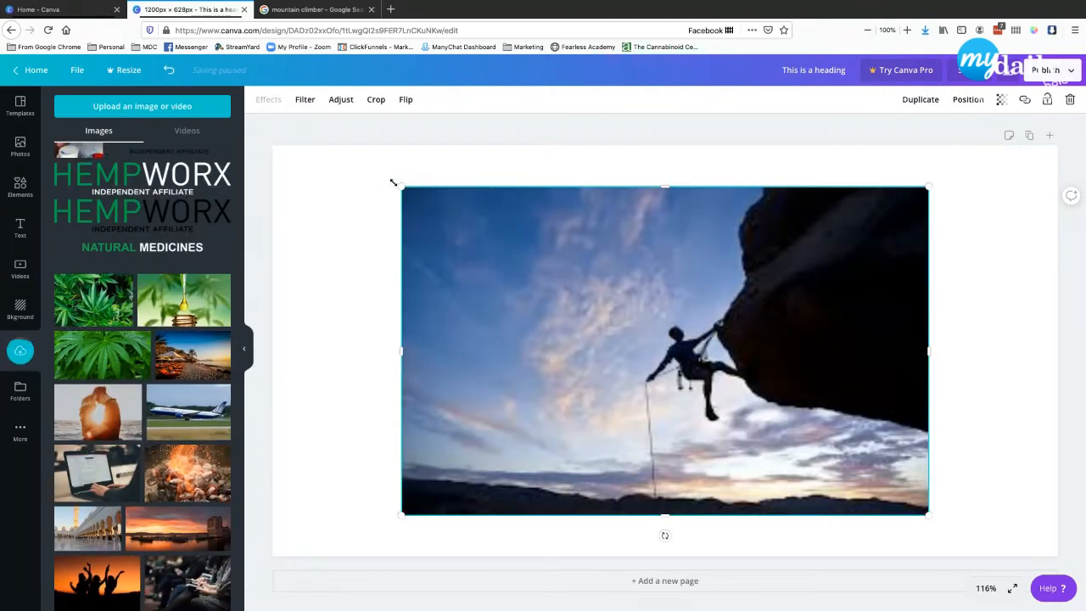
- Enlarge the pasted climber image towards the page edges, and delete it from the page
drag(397, 184, 322, 161)
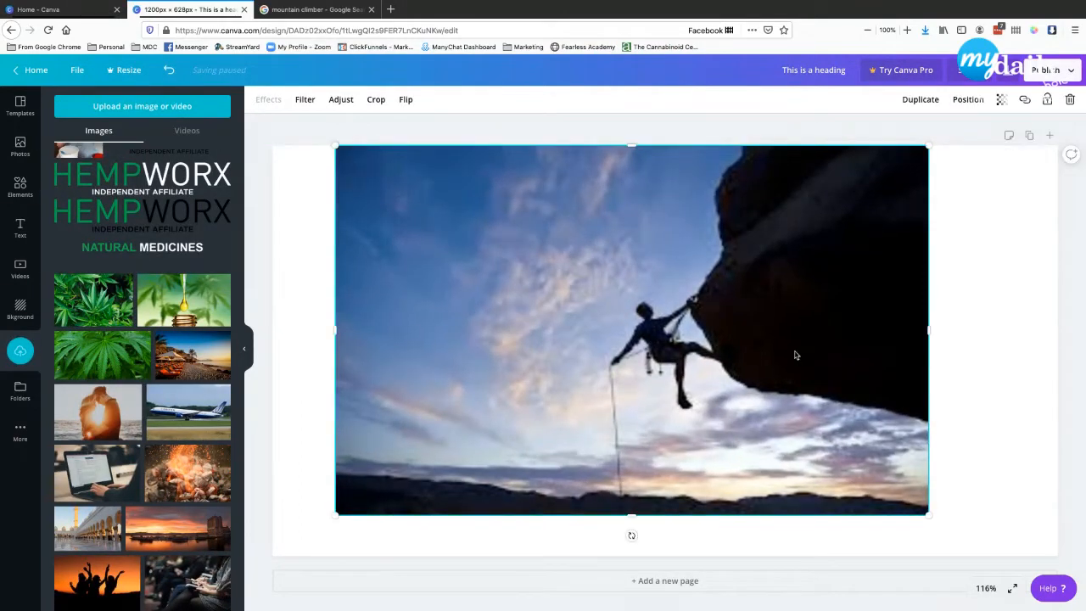
drag(928, 514, 989, 552)
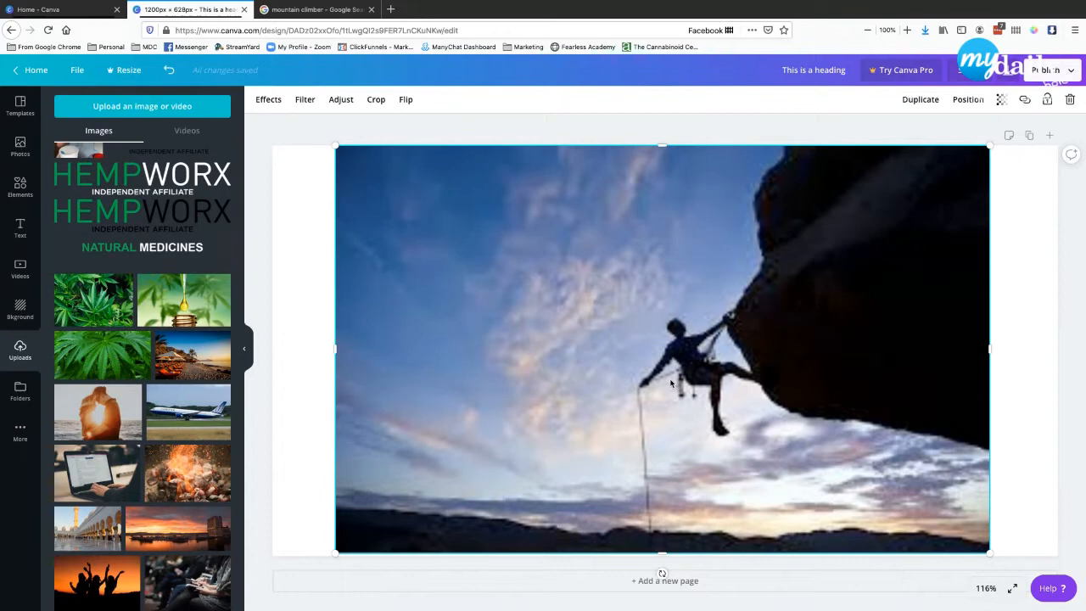
key(Delete)
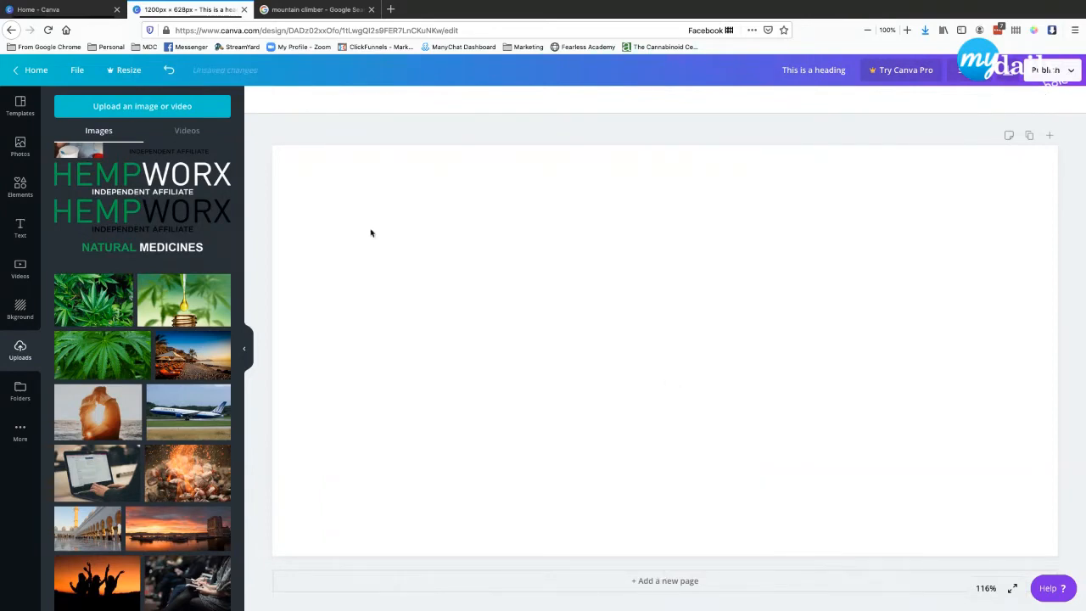
- Fill the page with a single-image grid, and try pasting the climber image over it before removing the pasted copy
click(20, 189)
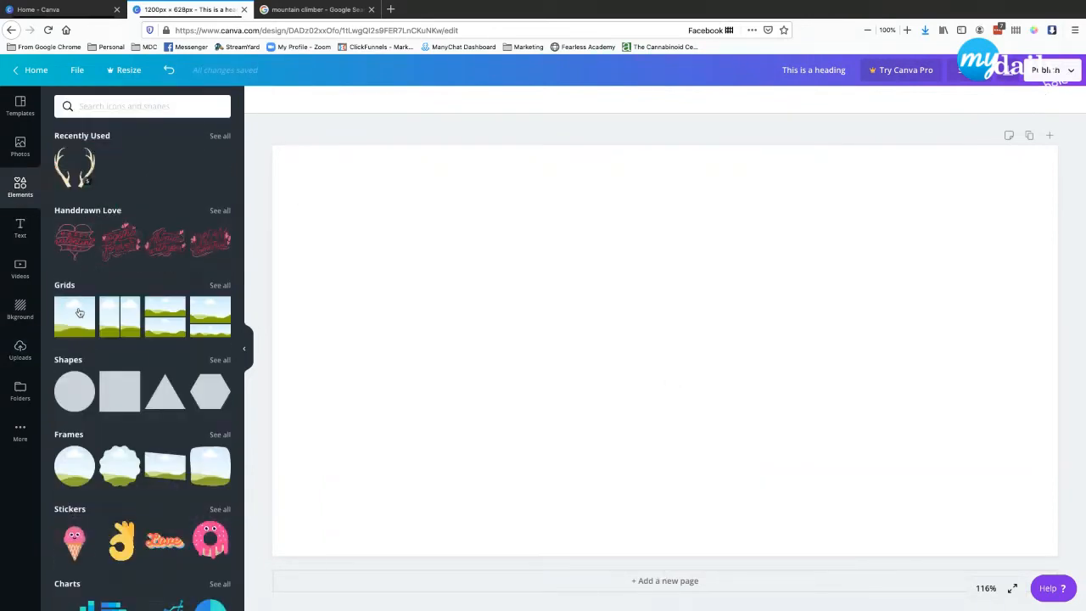
click(77, 320)
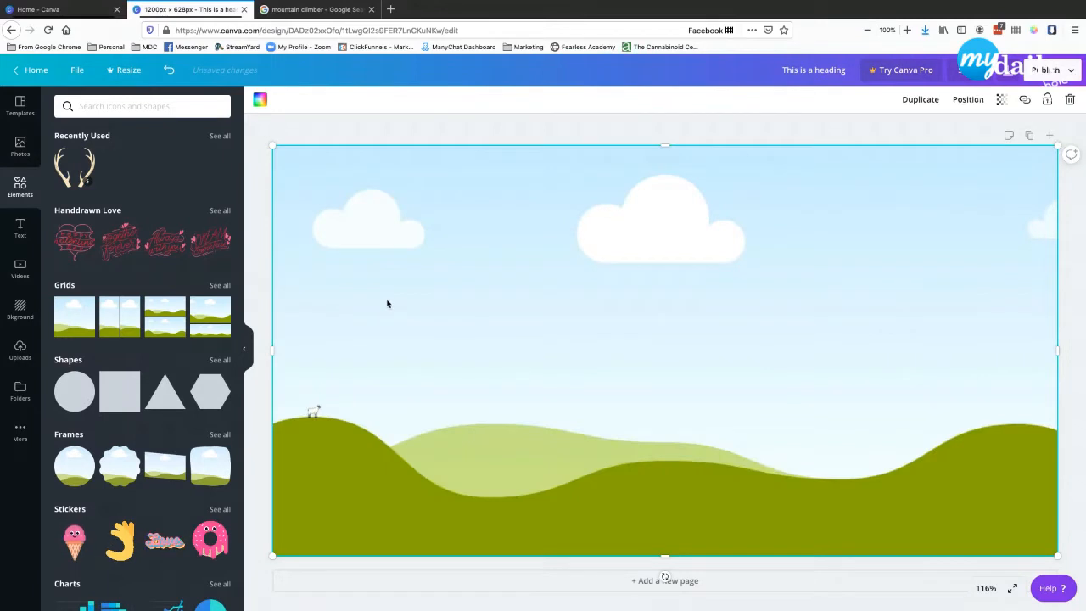
key(super+v)
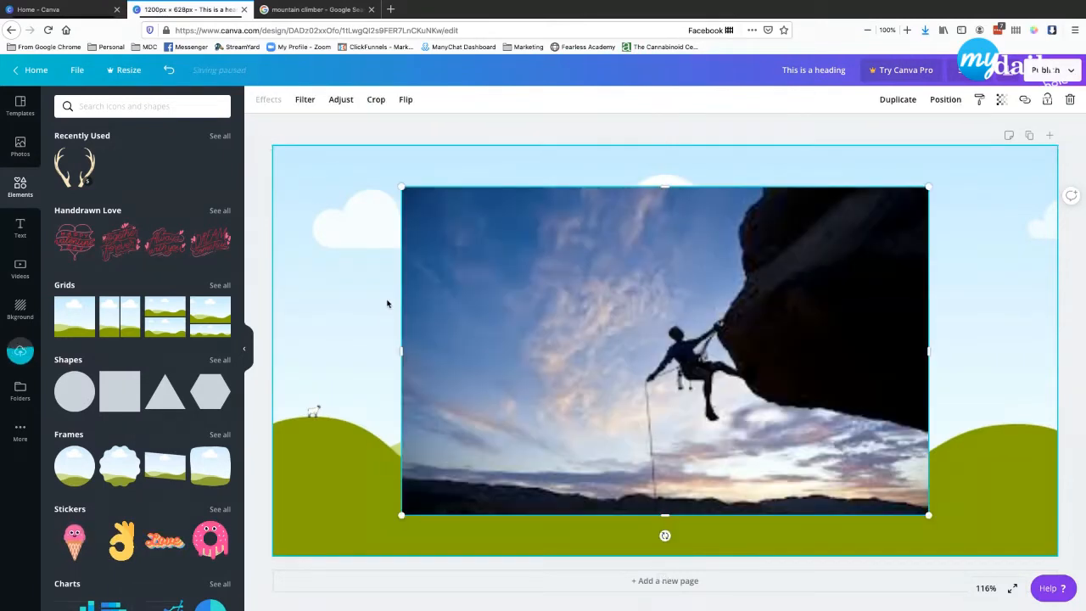
key(Delete)
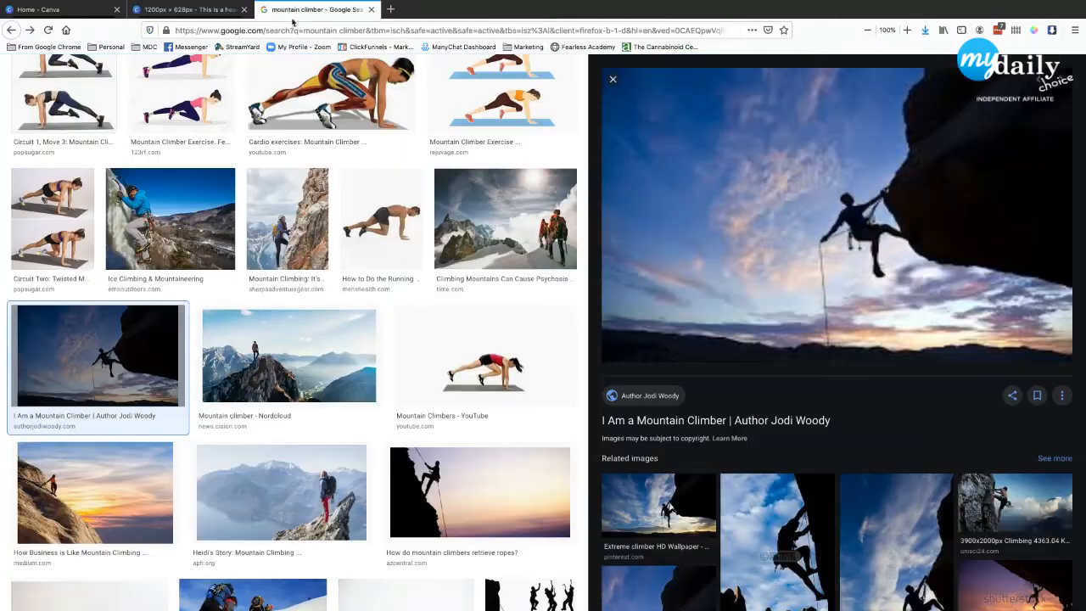
- Close the Google image results and bring up the newest uploaded images in the design
click(288, 12)
click(370, 9)
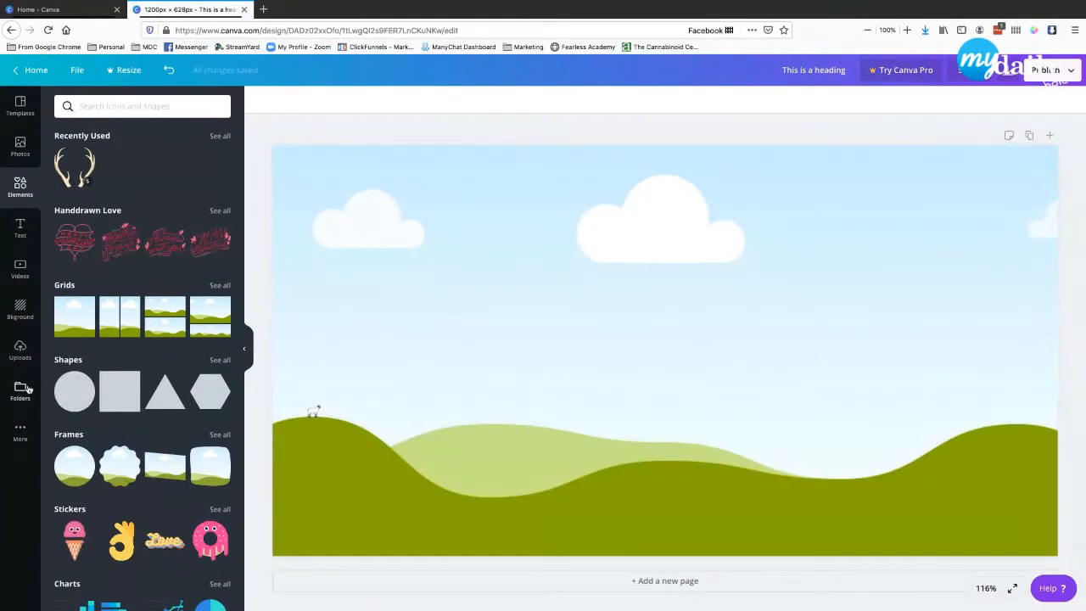
click(20, 349)
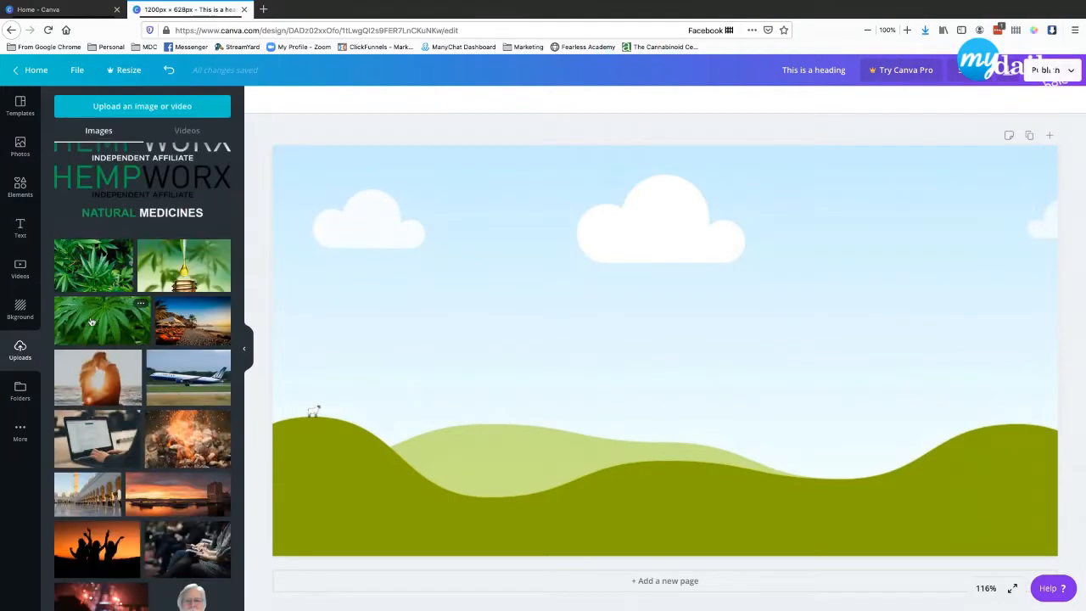
scroll(167, 227, up, 1)
scroll(168, 227, up, 5)
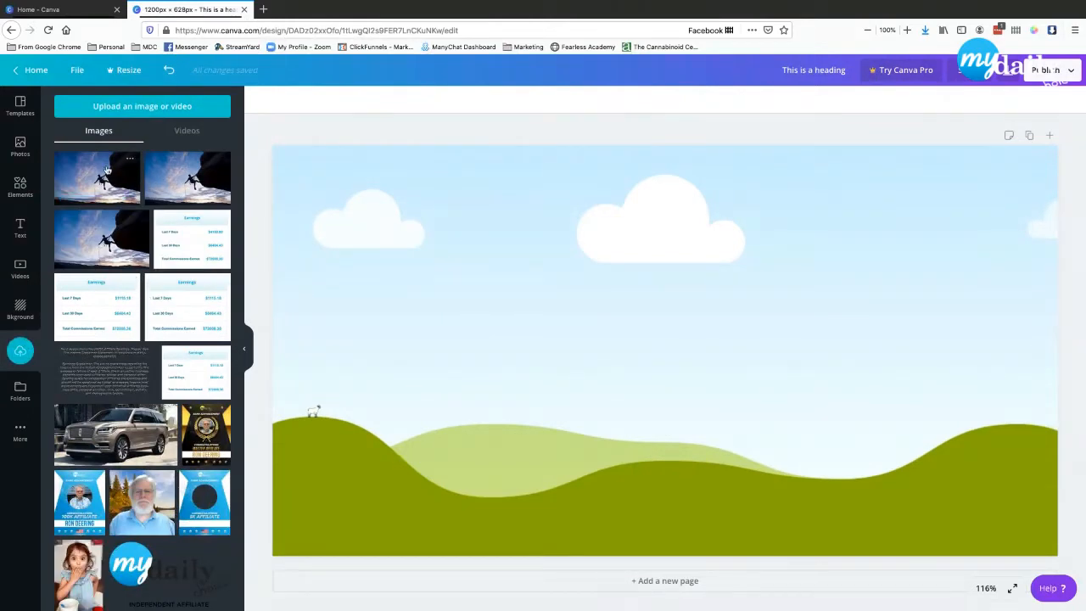
- Try the uploaded climber image loose on the page and inside the grid, removing it each time
click(104, 170)
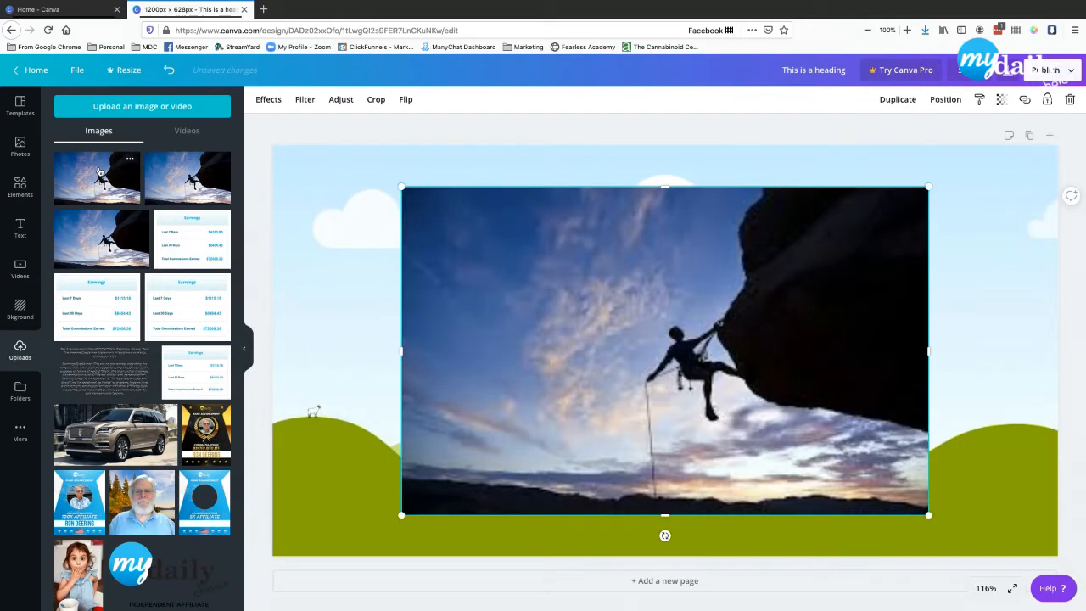
key(Delete)
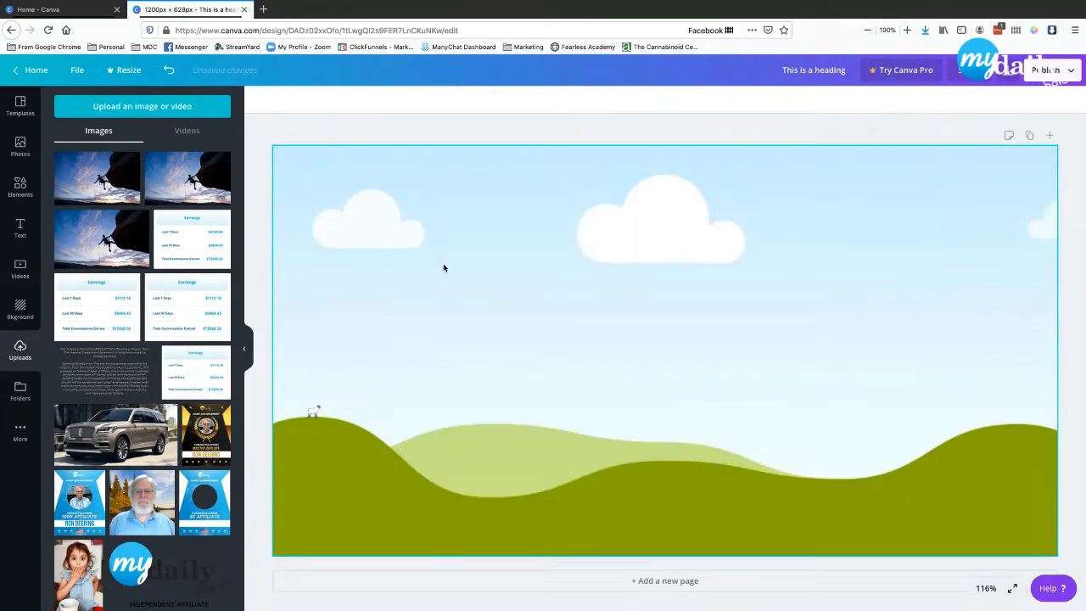
drag(92, 175, 340, 245)
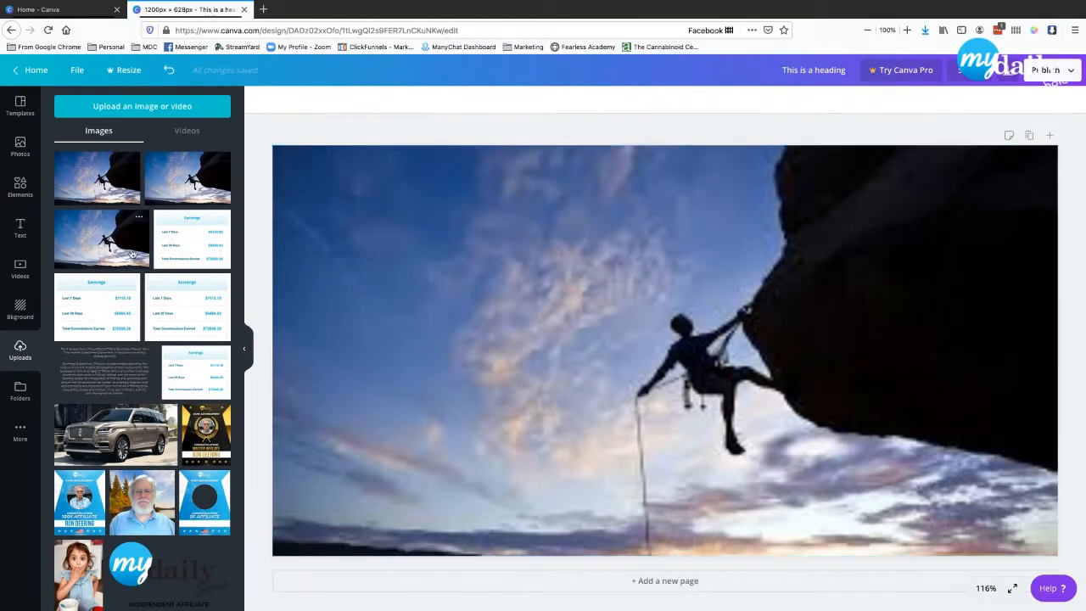
click(460, 311)
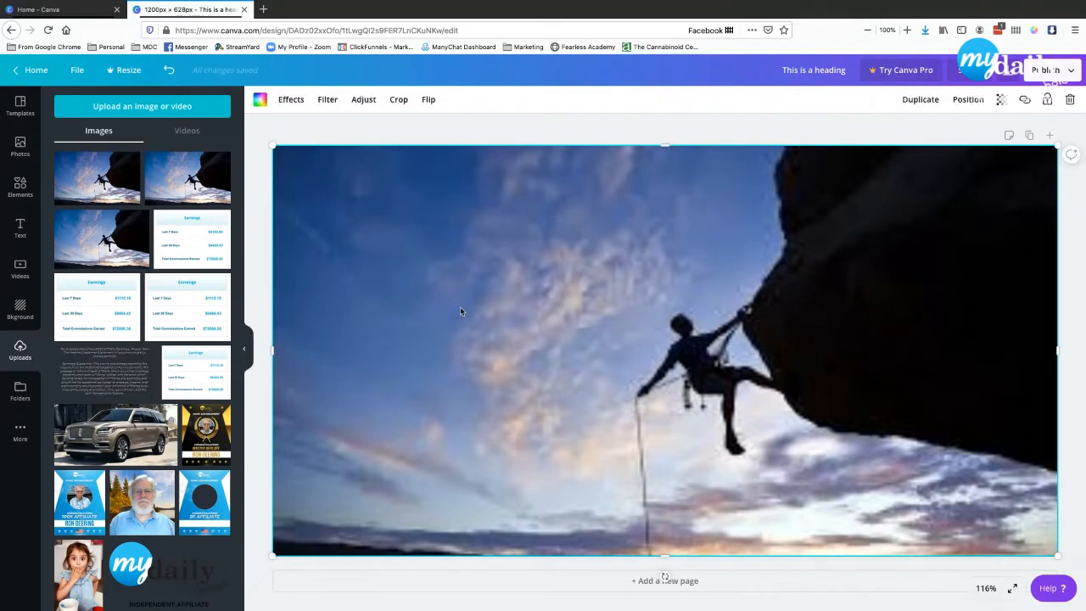
key(ctrl+z)
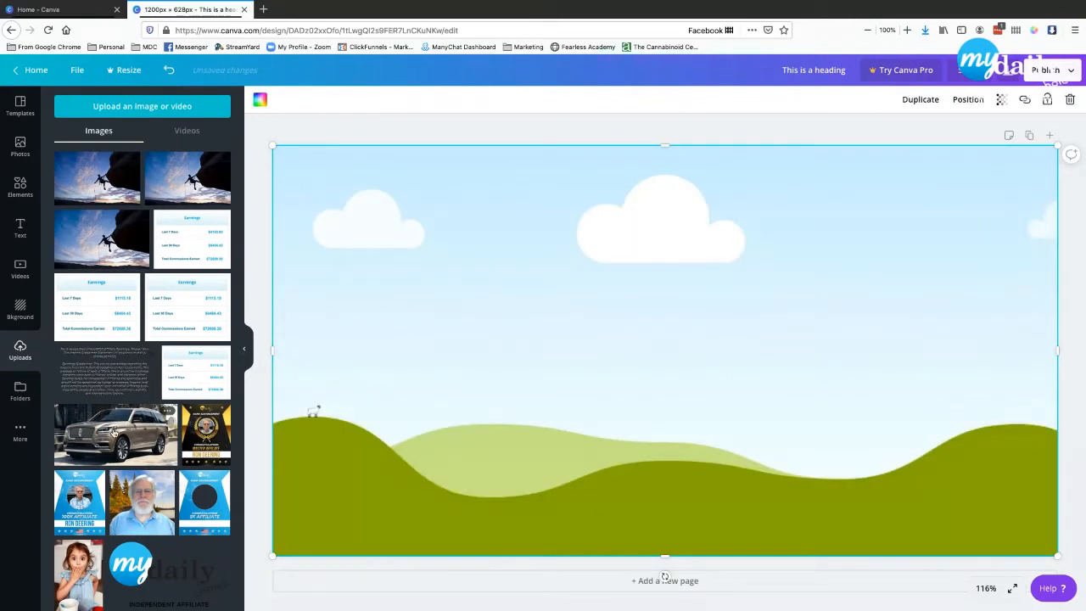
- Try the uploaded SUV photo in the grid, undo it, and fill the grid with the sunset harbor photo
drag(113, 432, 348, 407)
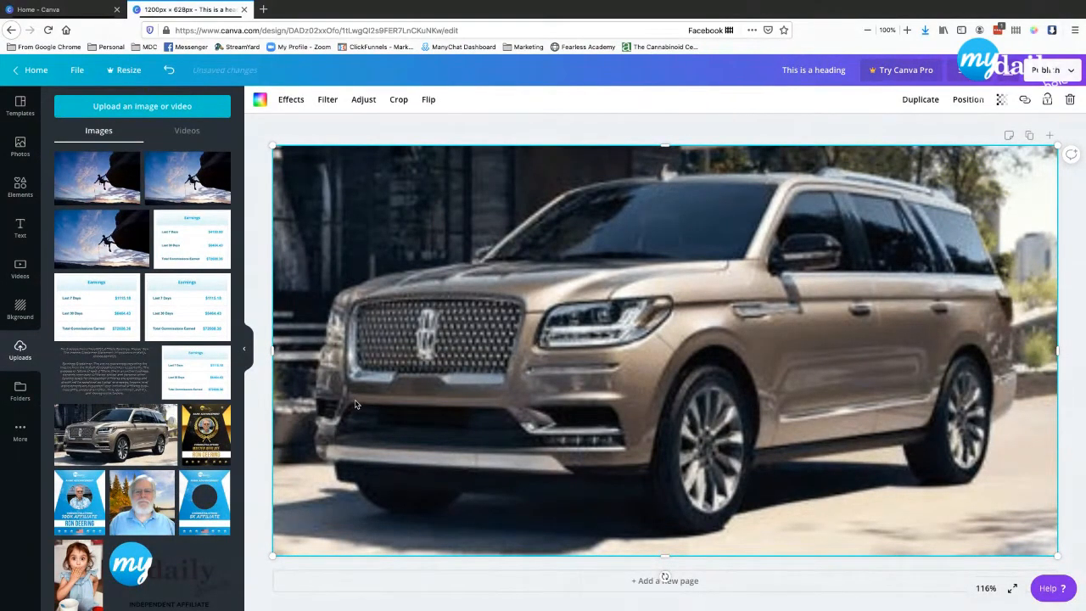
key(ctrl+z)
scroll(123, 396, down, 5)
scroll(123, 396, down, 4)
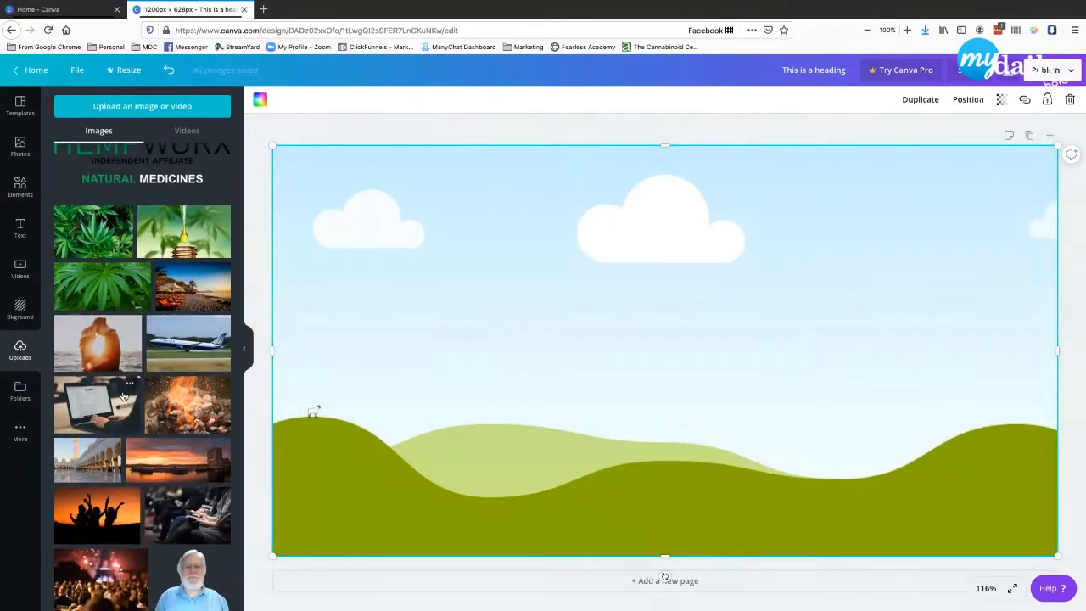
scroll(123, 396, down, 1)
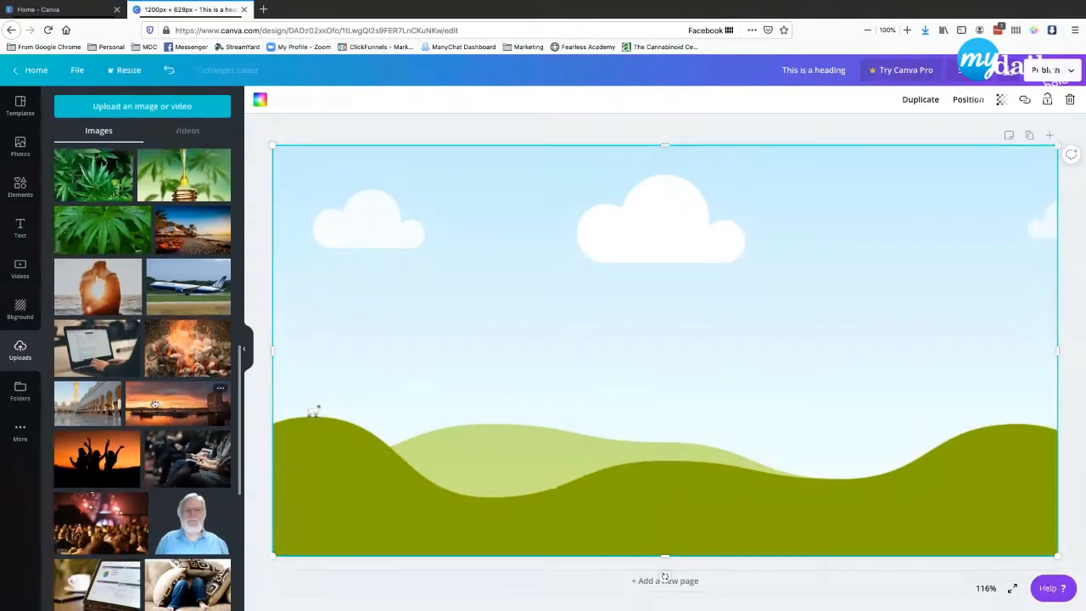
drag(154, 404, 543, 357)
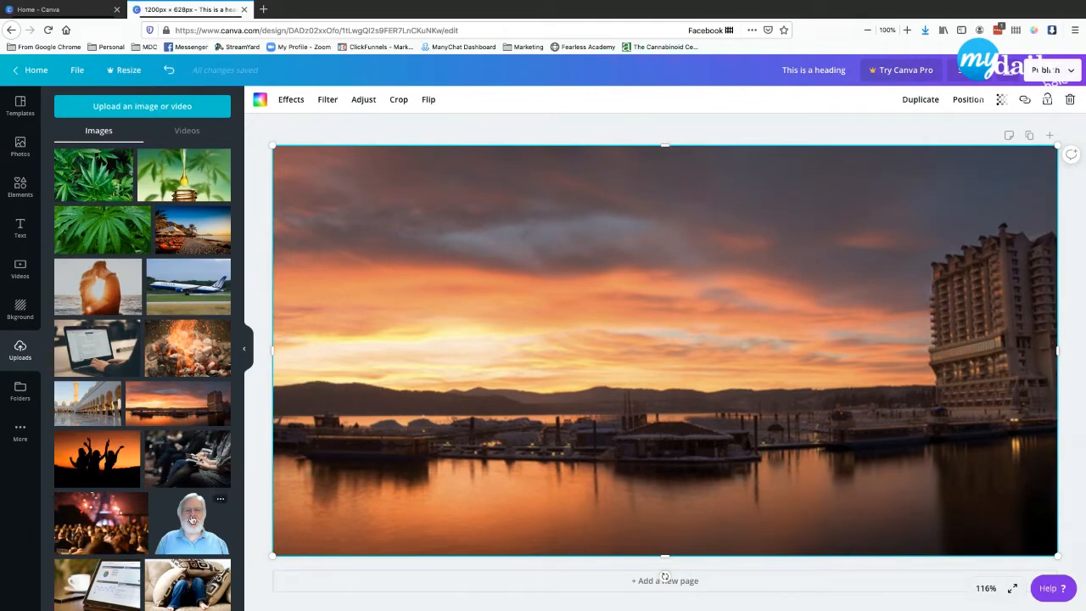
- Try placing the uploaded portrait of the bearded man onto the sunset photo, and take it back off the page
drag(187, 519, 543, 356)
drag(665, 577, 183, 509)
drag(191, 518, 543, 357)
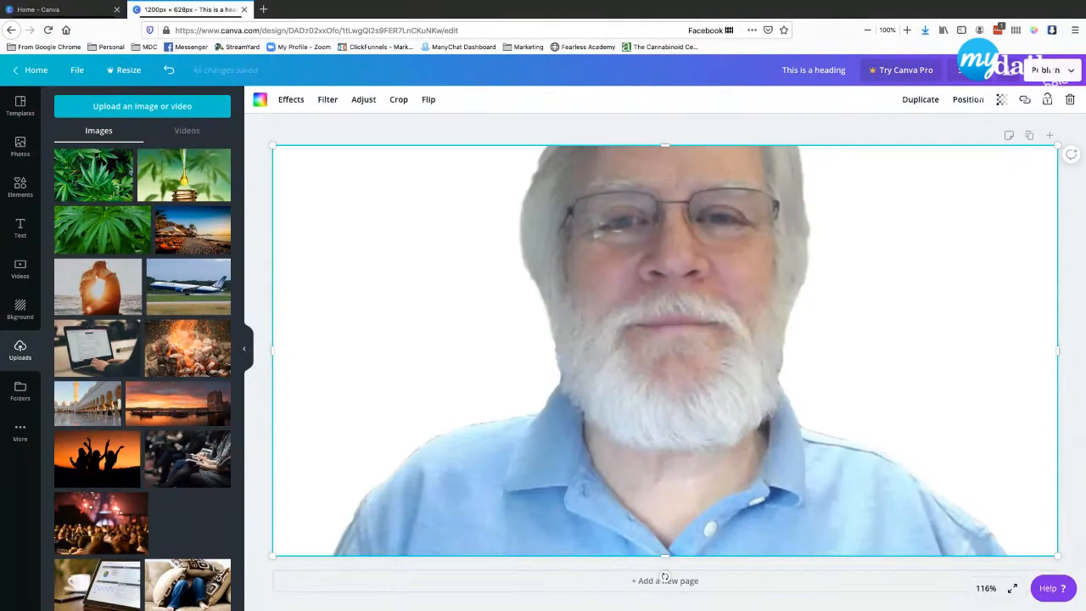
drag(665, 576, 180, 513)
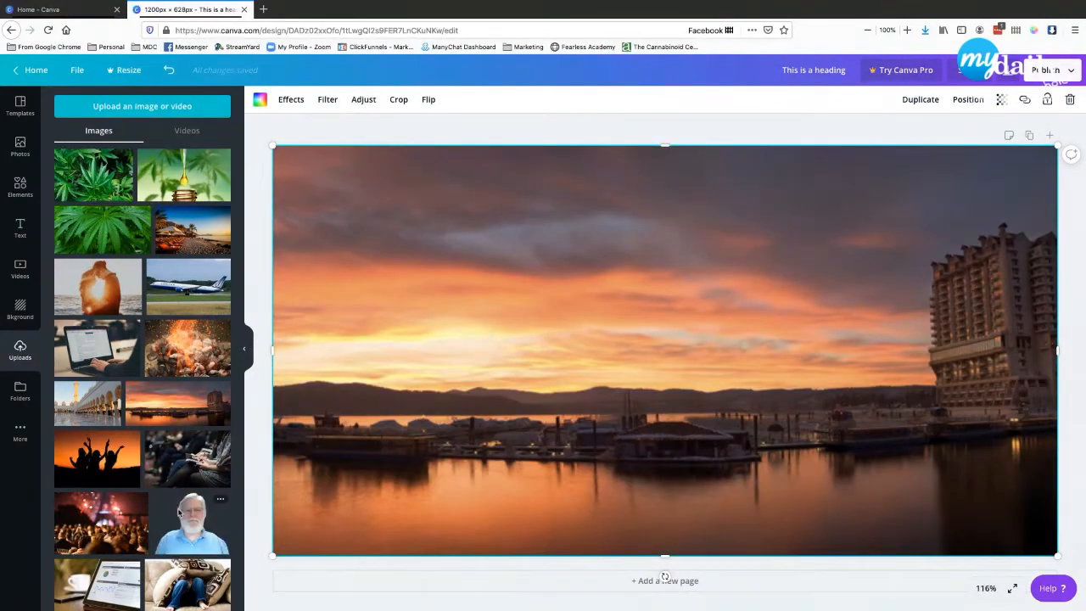
- Add the portrait at a reduced size, try moving it across the sunset photo, and undo back to the empty grid
click(185, 515)
drag(460, 189, 742, 413)
drag(810, 460, 562, 480)
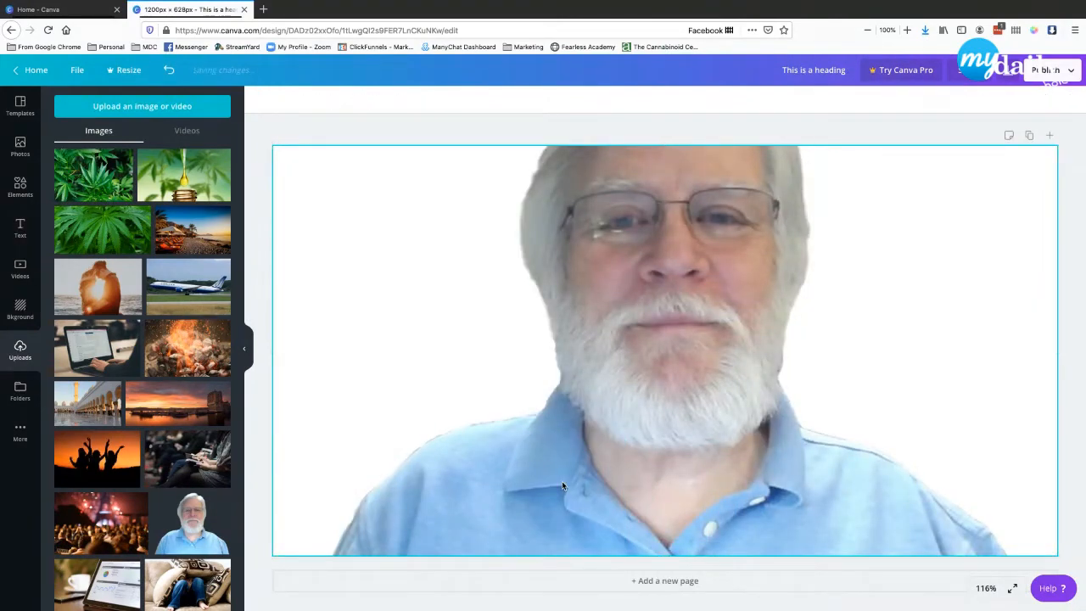
key(ctrl+z)
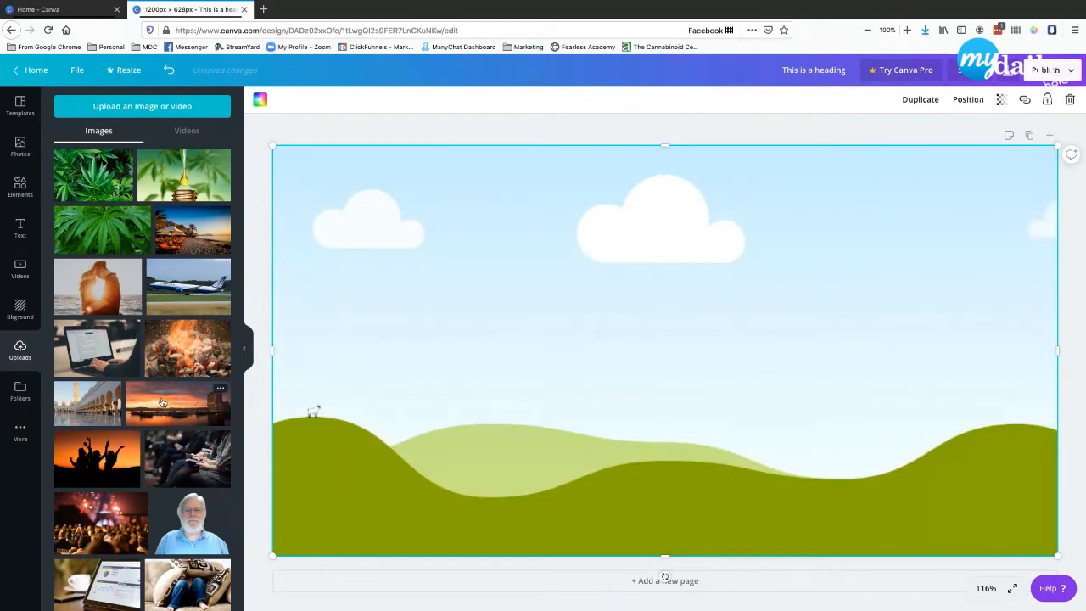
- Fill the grid with the sunset harbor photo and add the bearded man's portrait, shrunk to a small cutout over the water
drag(161, 402, 373, 382)
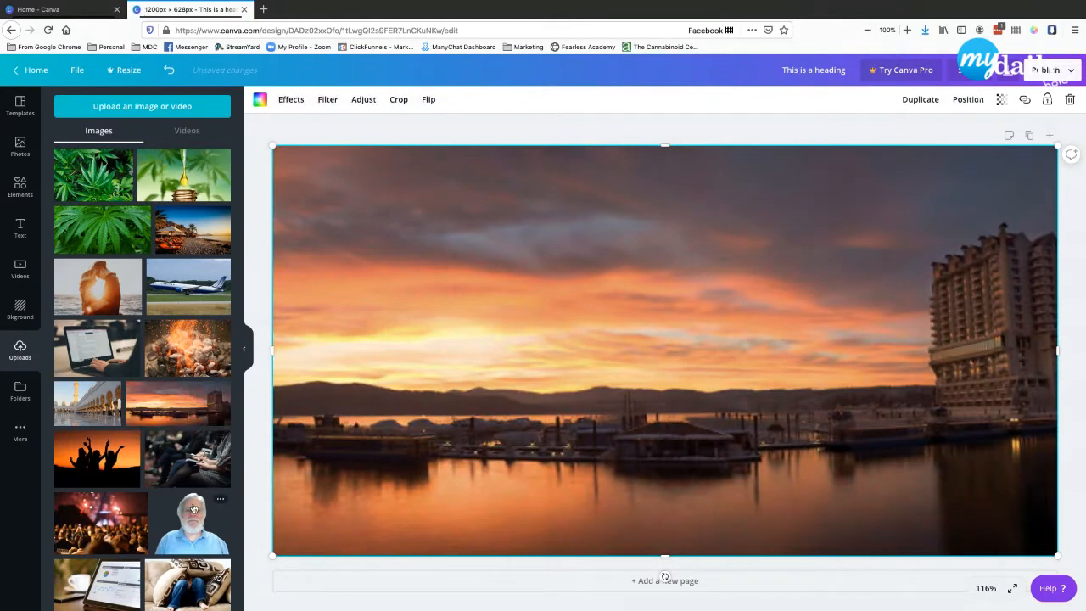
click(198, 507)
drag(465, 192, 747, 417)
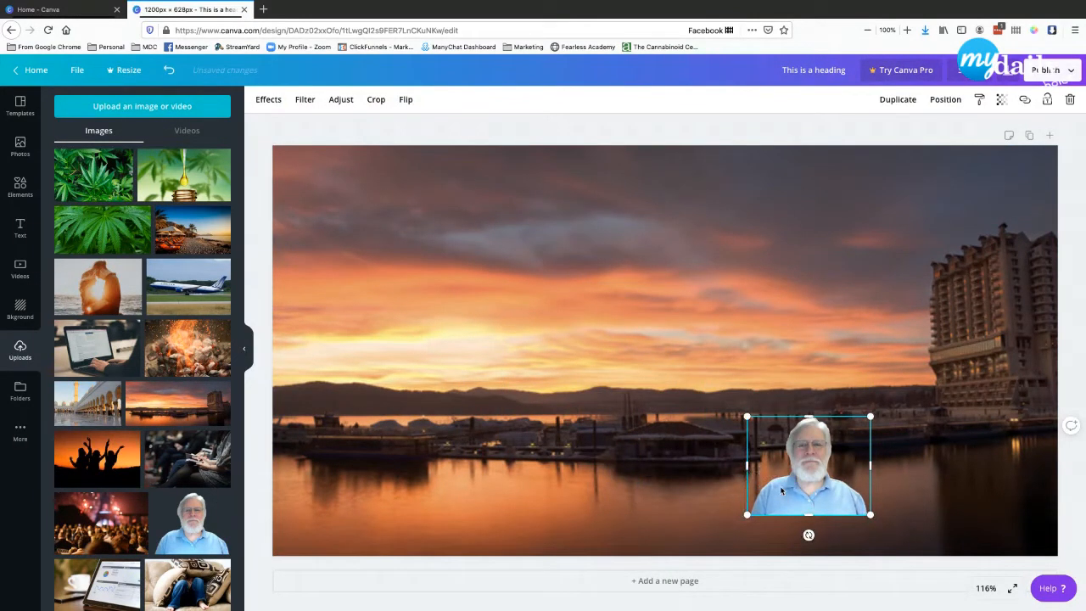
- Move the bearded man's portrait across the water into the lower-left corner of the sunset photo, flush with its bottom edge
key(shift+Left)
key(shift+Left)
key(shift+Left)
key(shift+Left)
key(shift+Left)
key(shift+Left)
key(shift+Left)
key(shift+Left)
key(shift+Left)
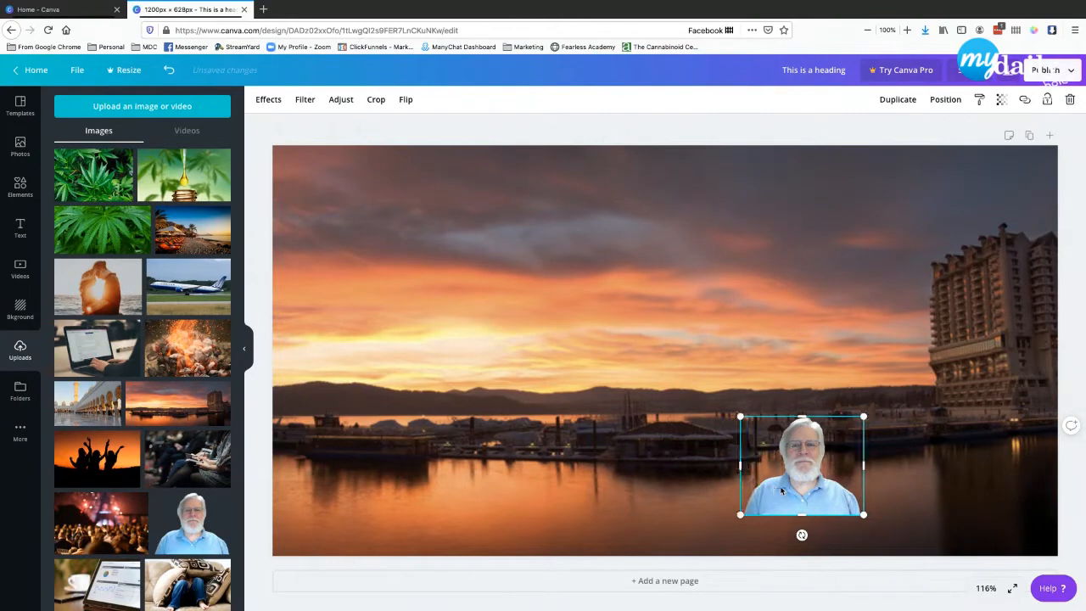
key(shift+Left)
key(shift+Left)
key(shift+Left)
key(shift+Left)
key(shift+Left)
key(shift+Left)
key(shift+Left)
key(shift+Left)
key(shift+Left)
key(shift+Left)
key(shift+Left)
key(shift+Left)
key(shift+Left)
key(shift+Left)
key(shift+Left)
key(shift+Left)
key(shift+Left)
key(shift+Left)
key(shift+Left)
key(shift+Left)
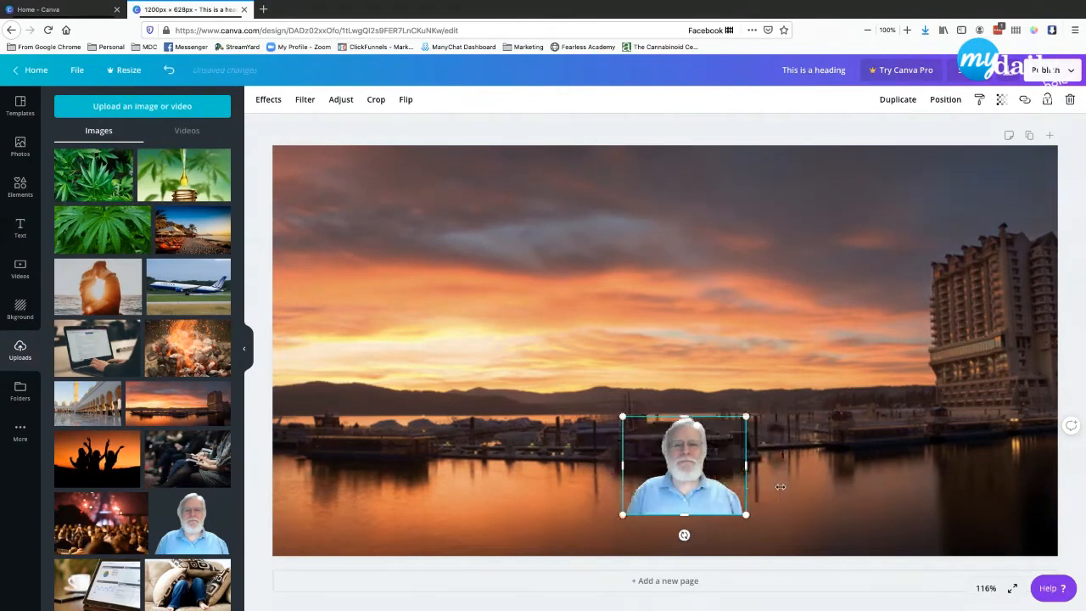
key(shift+Left)
key(shift+Left)
key(shift+Left)
key(shift+Left)
key(shift+Left)
key(shift+Left)
key(shift+Left)
key(shift+Left)
key(shift+Left)
key(shift+Left)
key(shift+Left)
key(shift+Left)
key(shift+Left)
key(shift+Left)
key(shift+Left)
key(shift+Left)
key(shift+Left)
key(shift+Left)
key(shift+Left)
key(shift+Left)
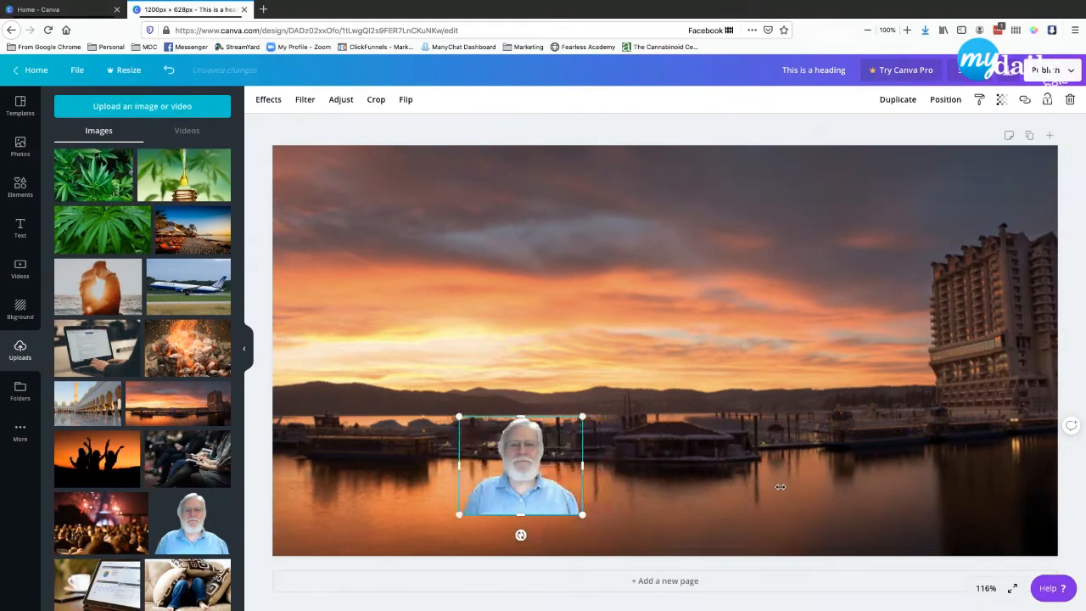
key(shift+Left)
key(shift+Left)
key(shift+Left)
key(shift+Left)
key(shift+Left)
key(shift+Left)
key(shift+Left)
key(shift+Left)
key(shift+Left)
key(shift+Left)
key(shift+Left)
key(shift+Left)
key(shift+Left)
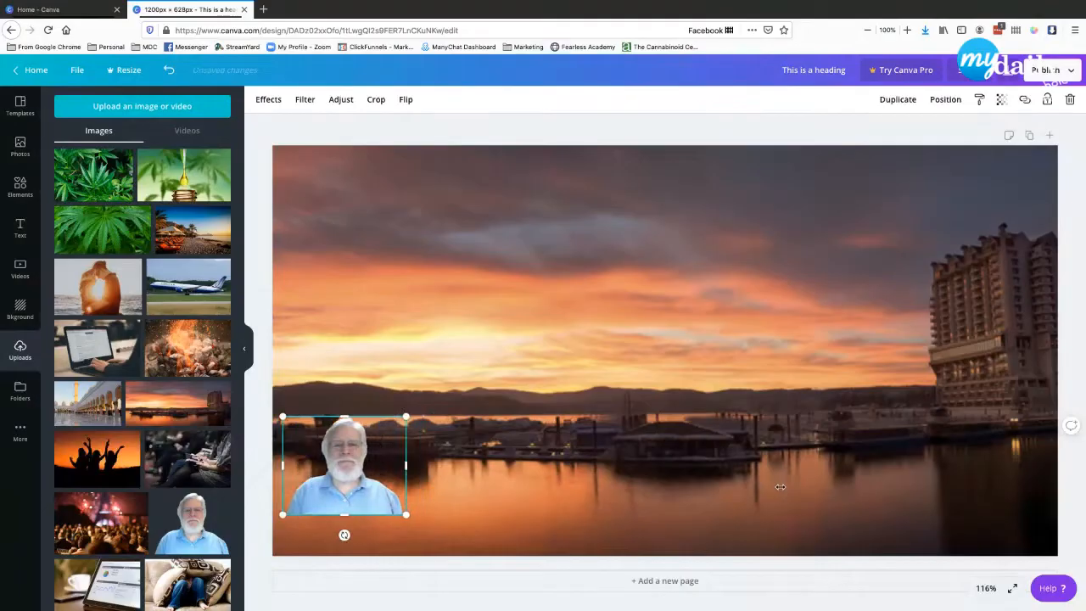
key(shift+Left)
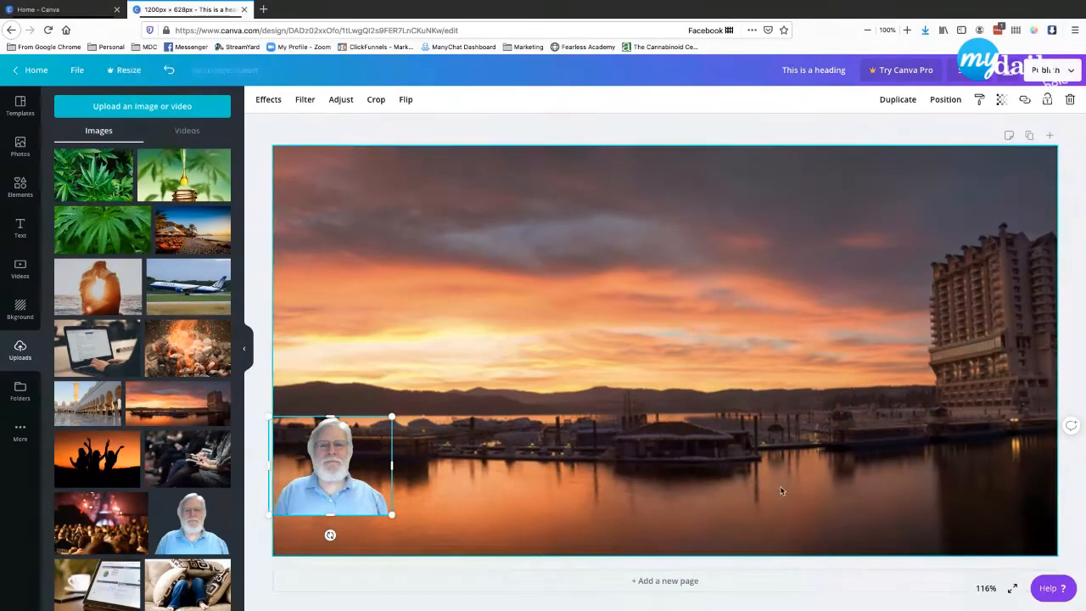
key(shift+Down)
key(shift+Down)
key(shift+Down)
key(shift+Down)
key(shift+Down)
key(shift+Down)
key(shift+Down)
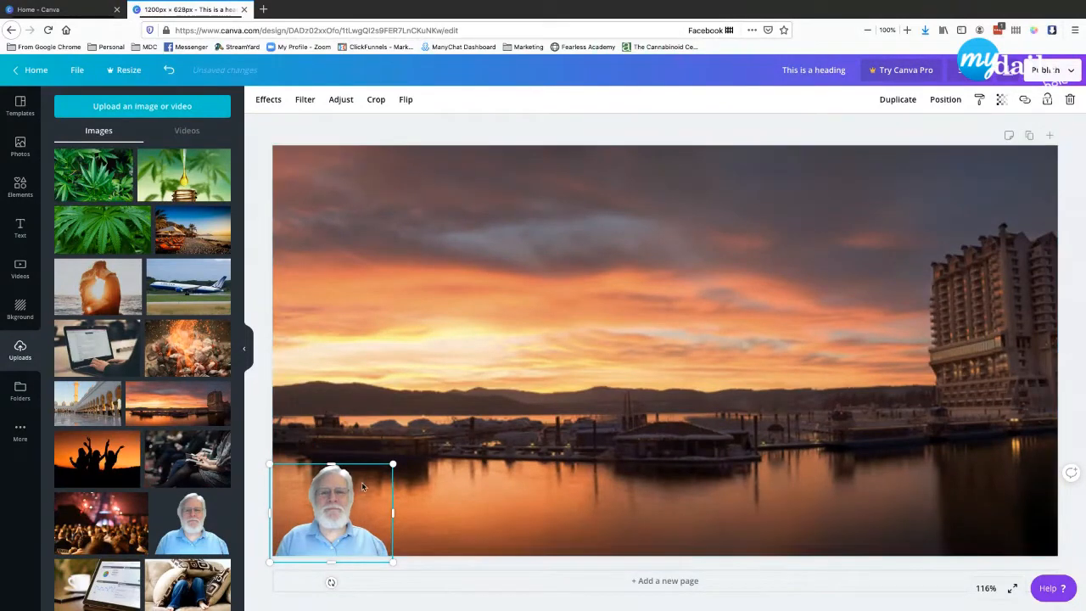
click(263, 421)
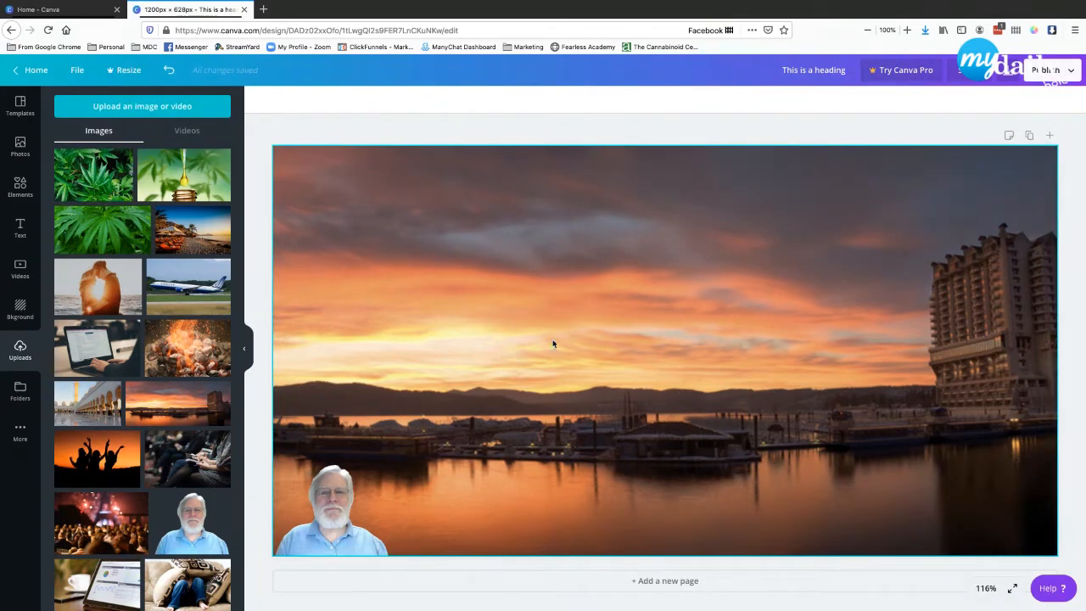
- Add a heading reading "IF YOU WANT TO HAVE WHAT OTHERS HAVE..." with "YOU HAVE TO DO WHAT OTHERS WON'T" on a new line
click(22, 230)
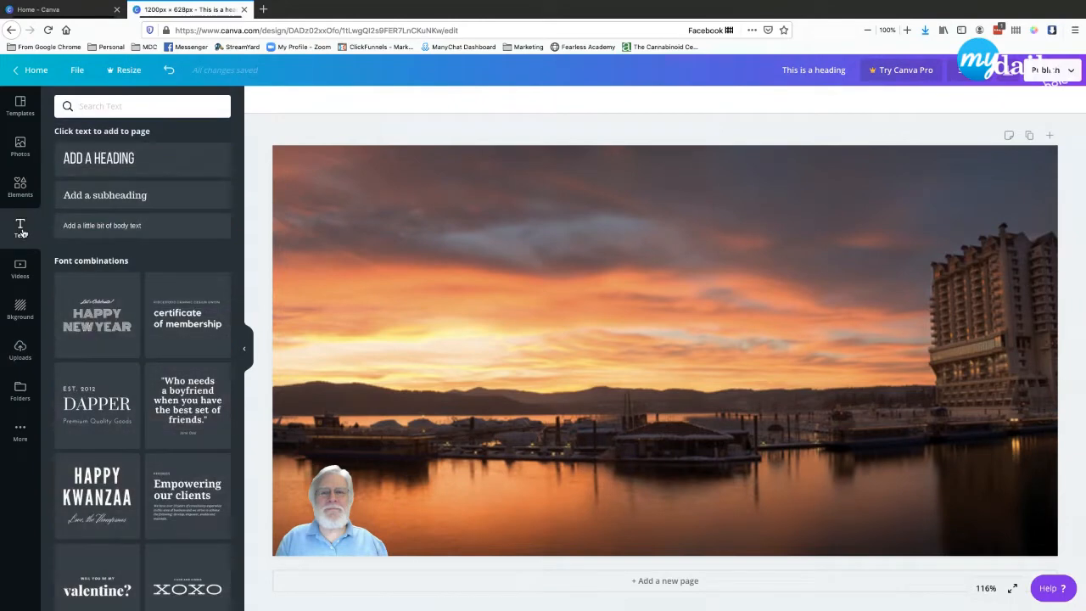
click(88, 158)
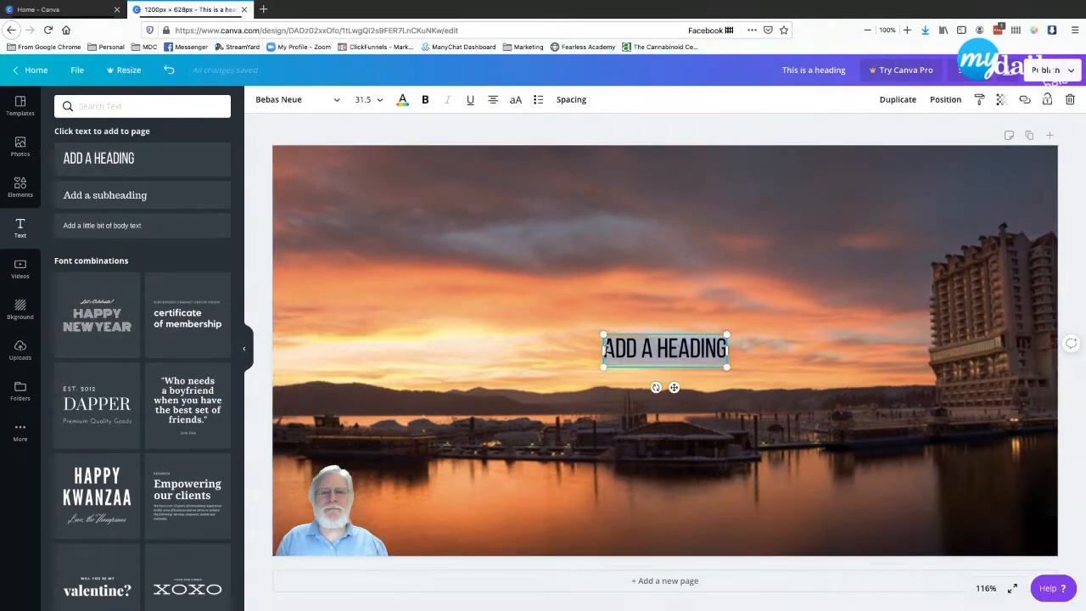
text(IF YOU WANT)
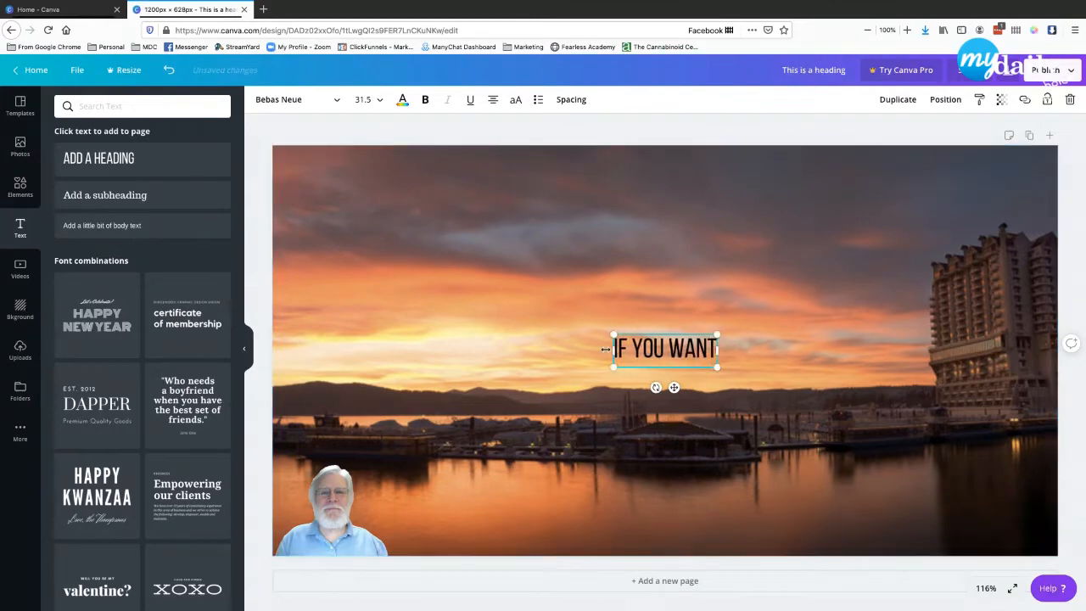
text( TO HAVE WHAT OTH)
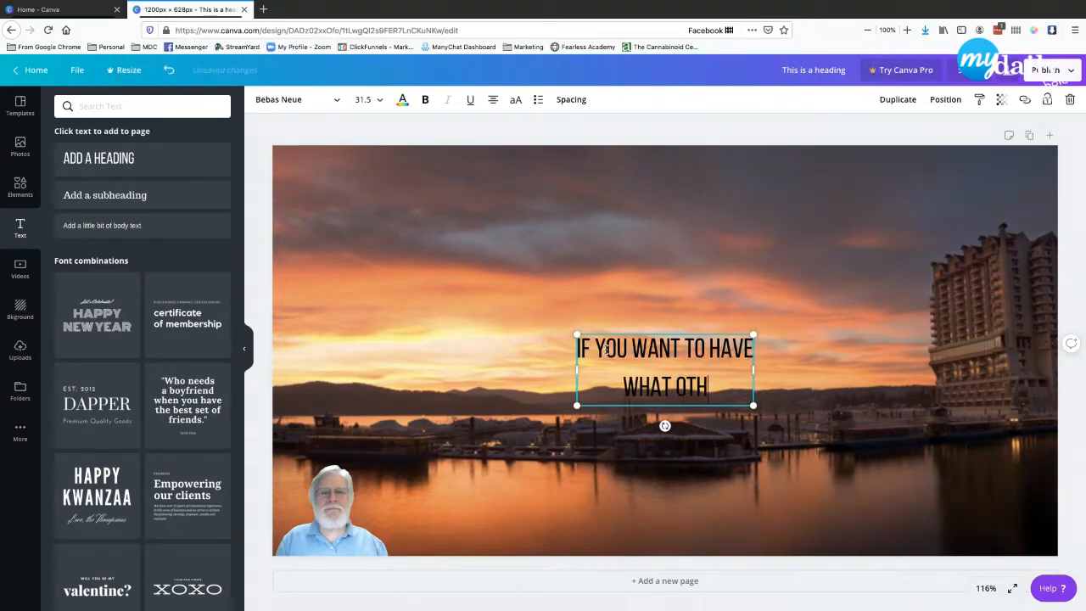
text(ERS HAVE...)
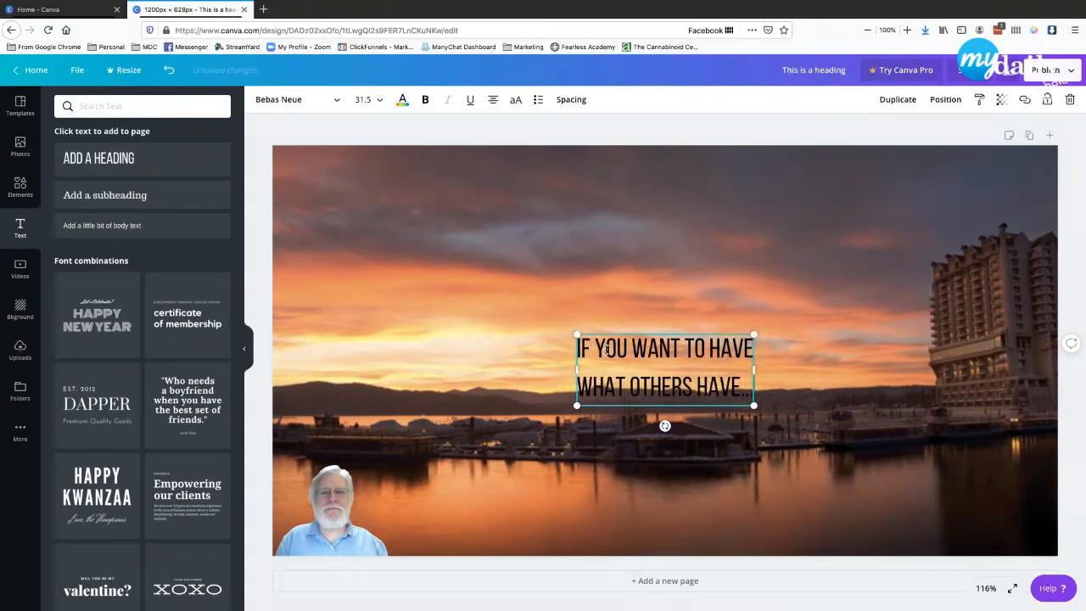
key(Return)
text(Y)
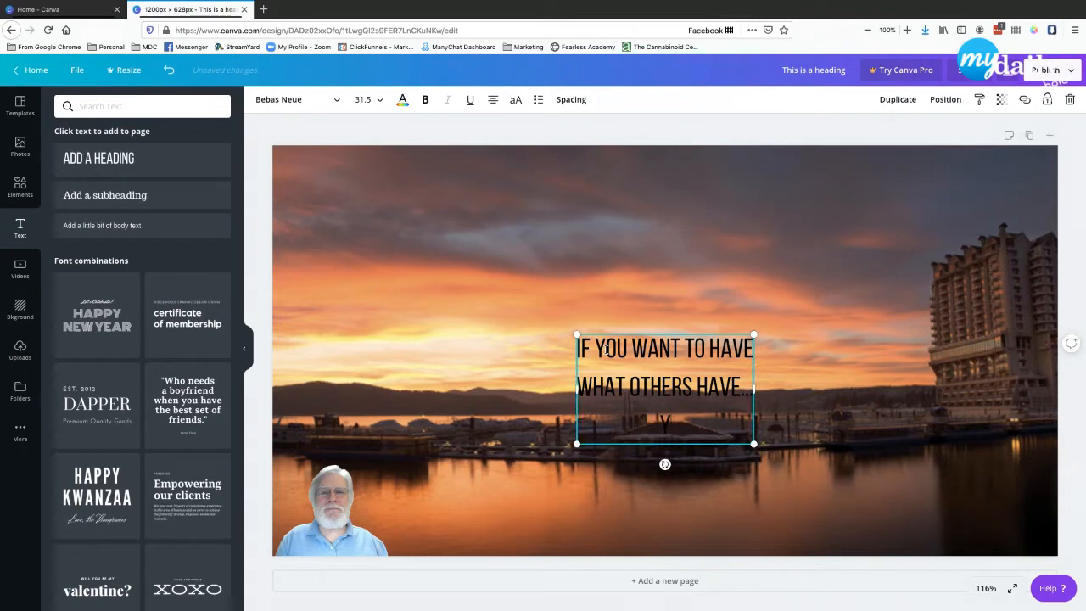
text(OU HAVE D)
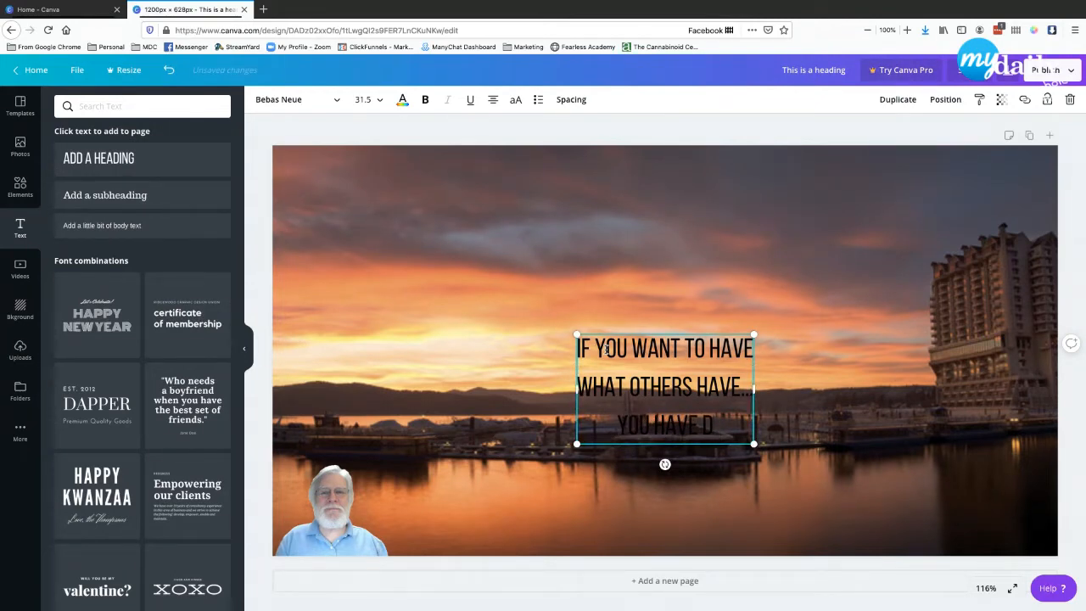
key(BackSpace)
text(TO DO WHAT OTHERS)
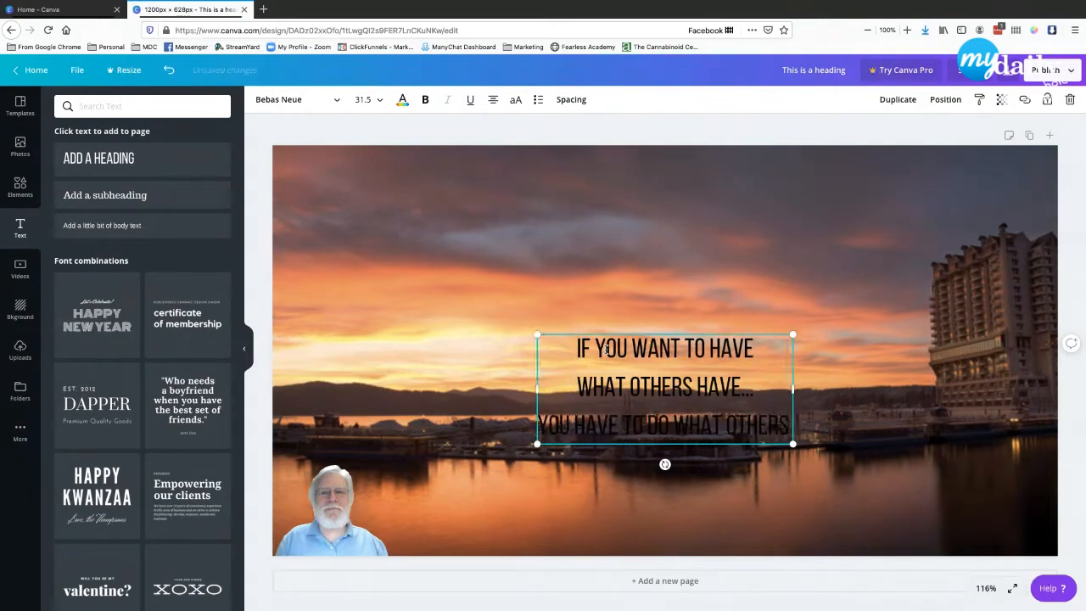
text( WON'T)
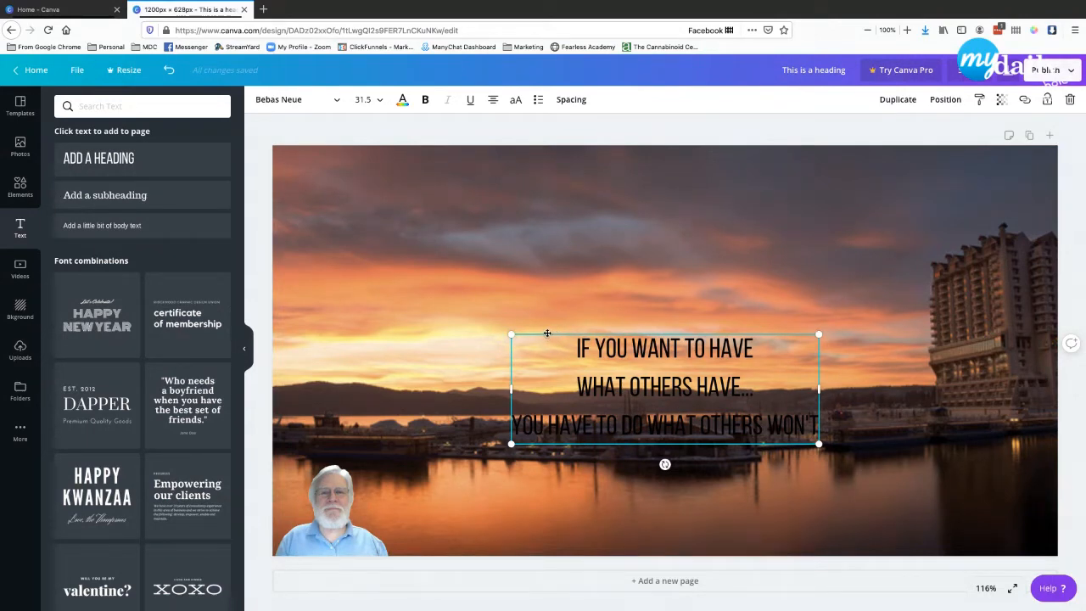
- Make the heading white and bold, and move it up over the sunset sky
click(546, 336)
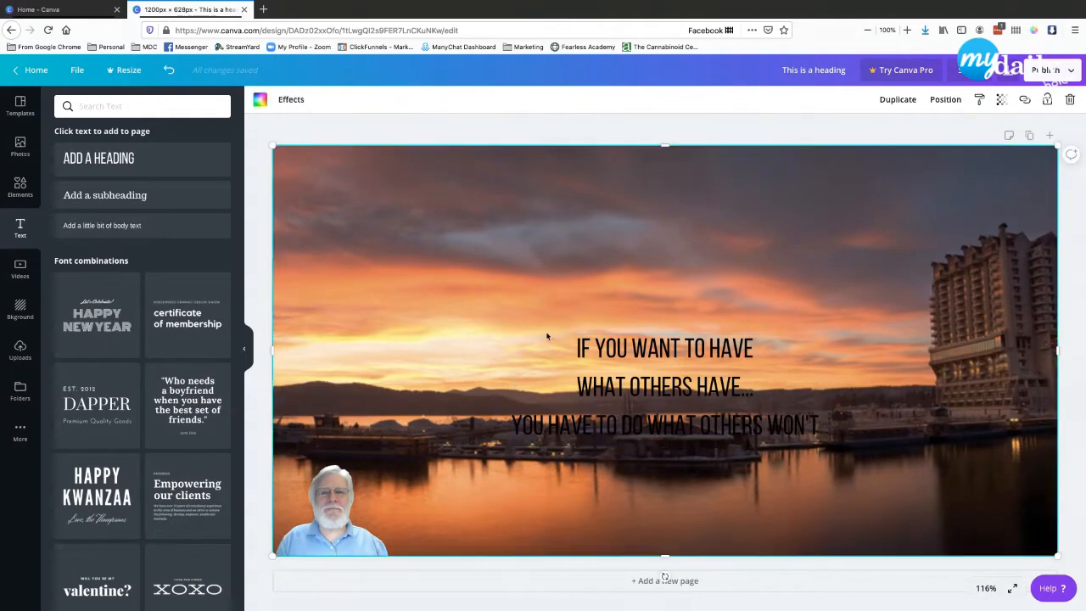
click(557, 337)
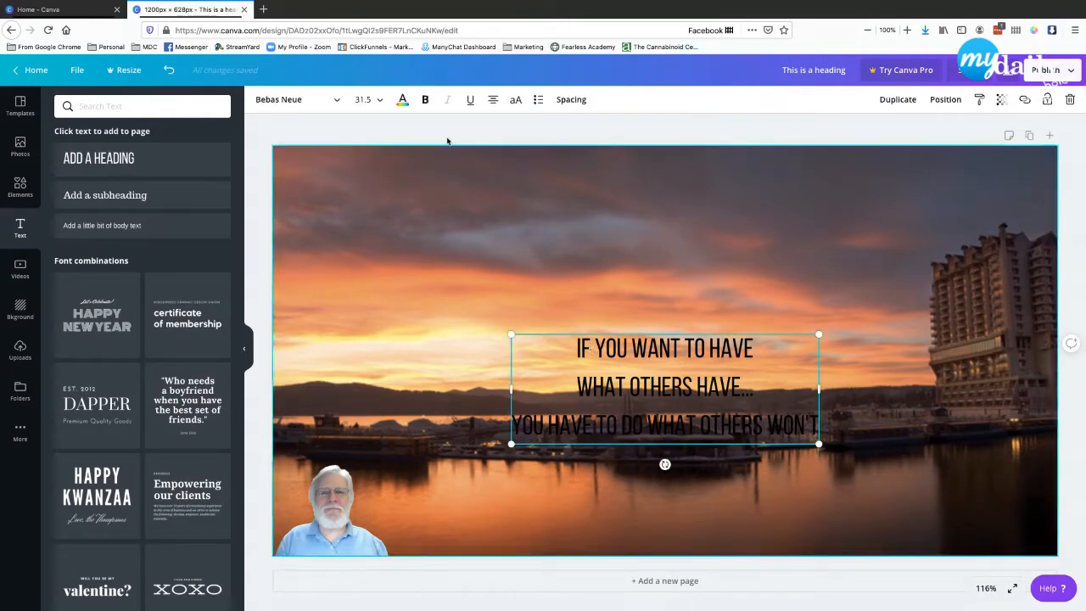
click(402, 99)
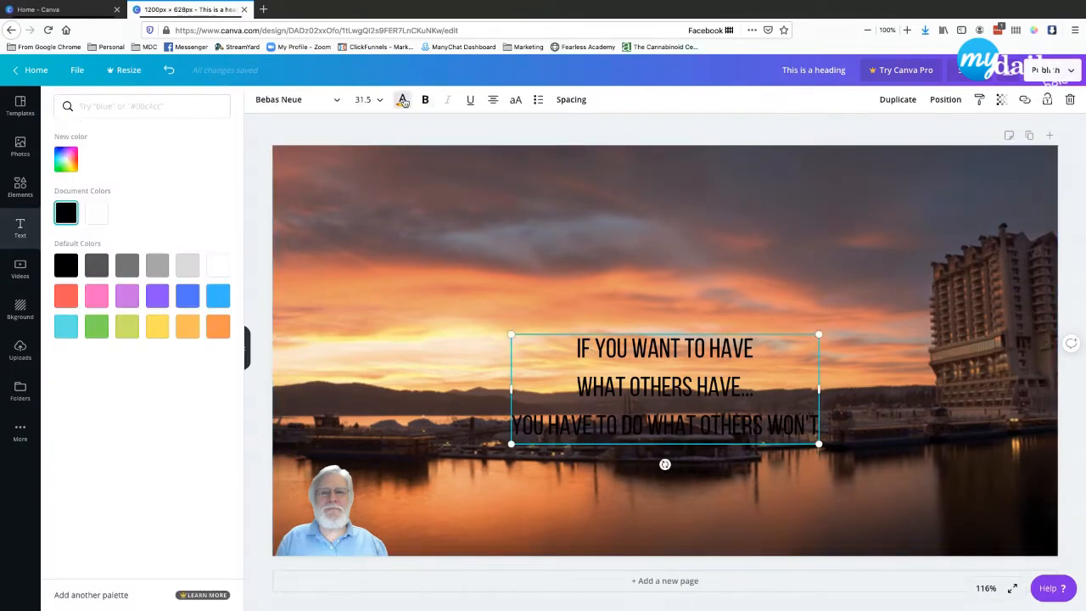
click(218, 266)
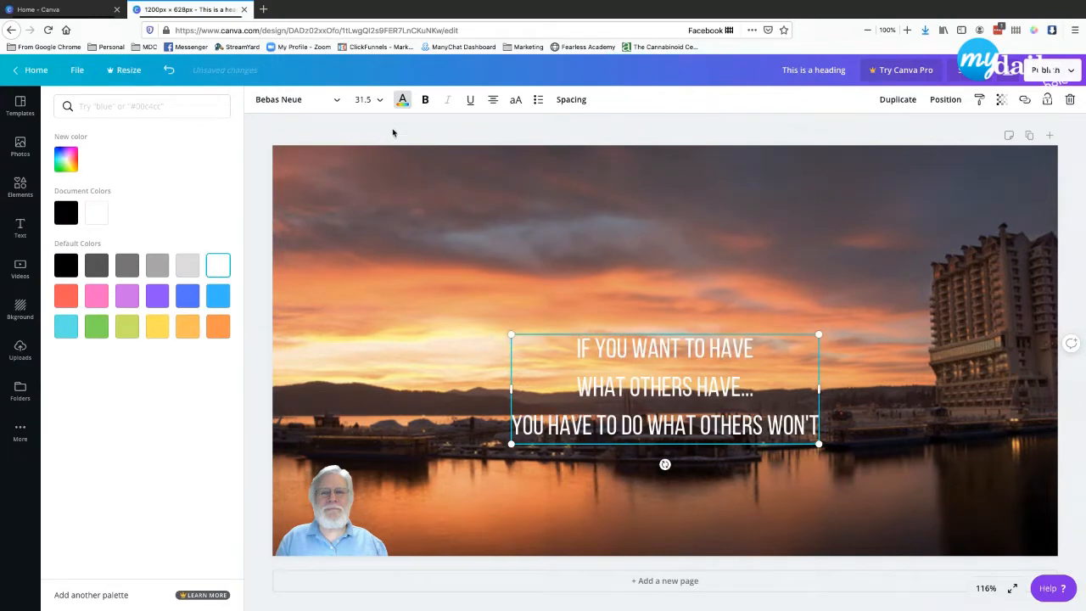
click(425, 99)
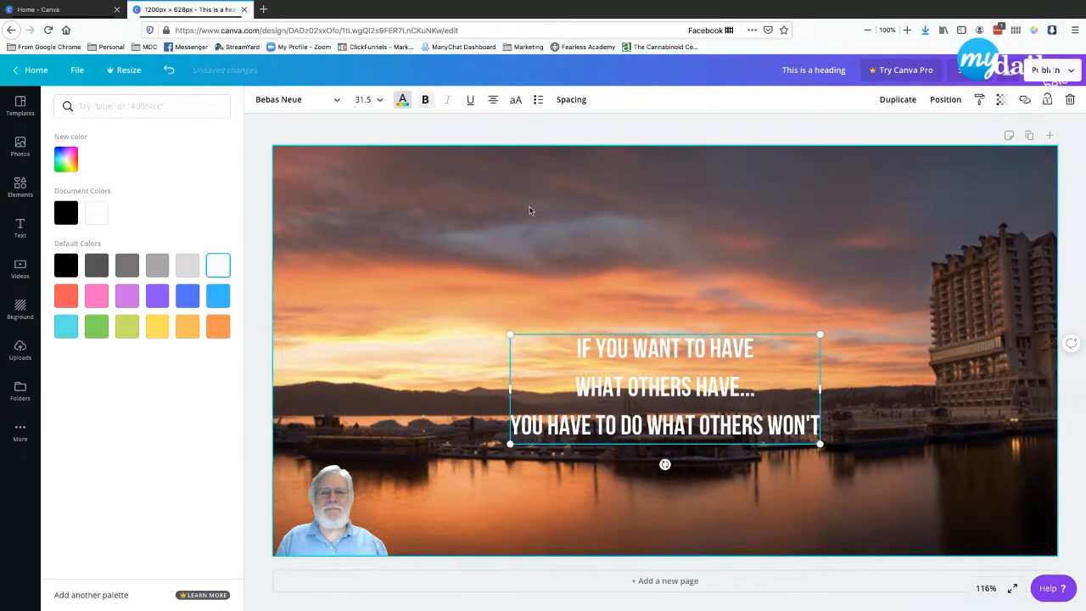
drag(612, 349, 588, 231)
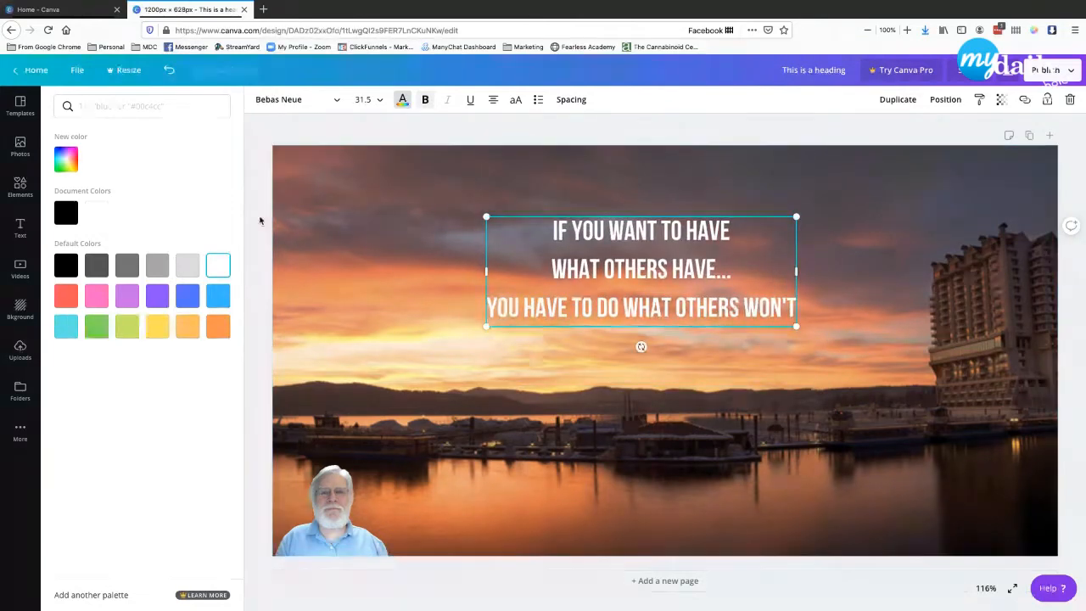
click(267, 136)
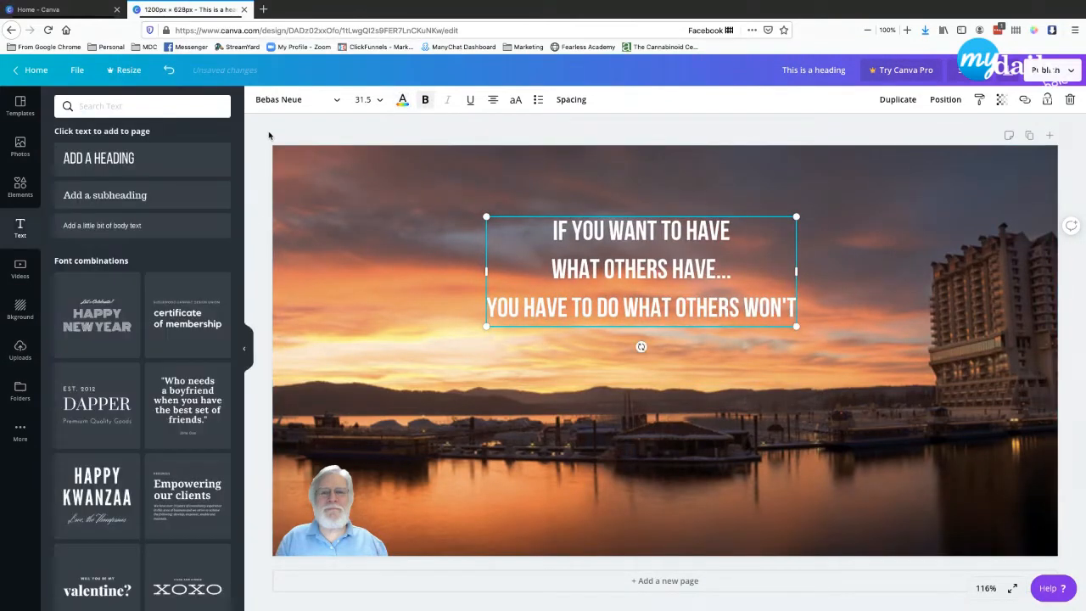
click(261, 149)
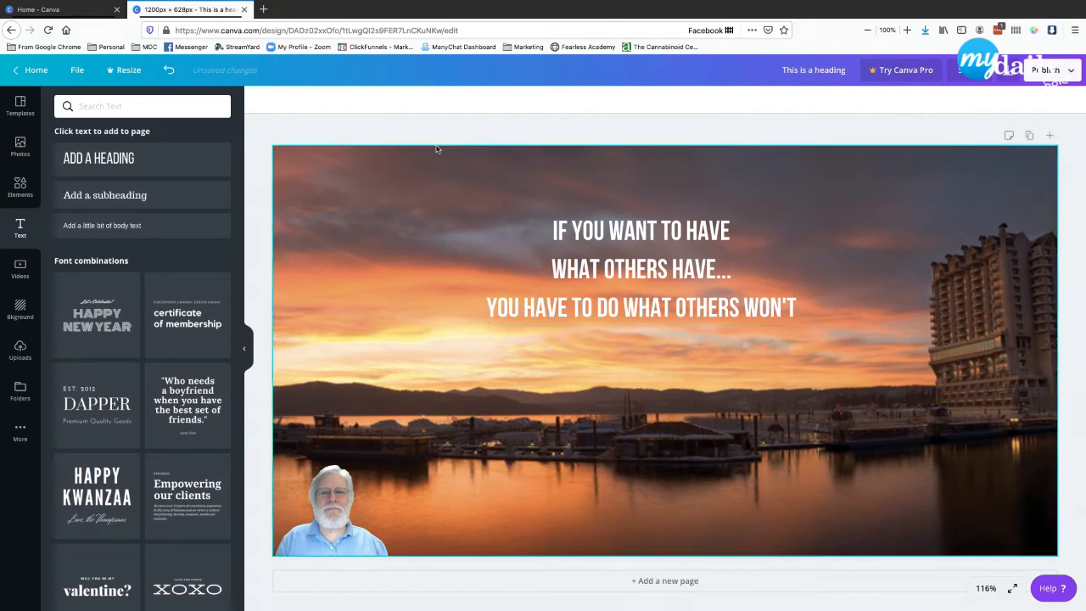
- Set the heading's font size to 64 and shift it slightly up and left over the sky
click(596, 222)
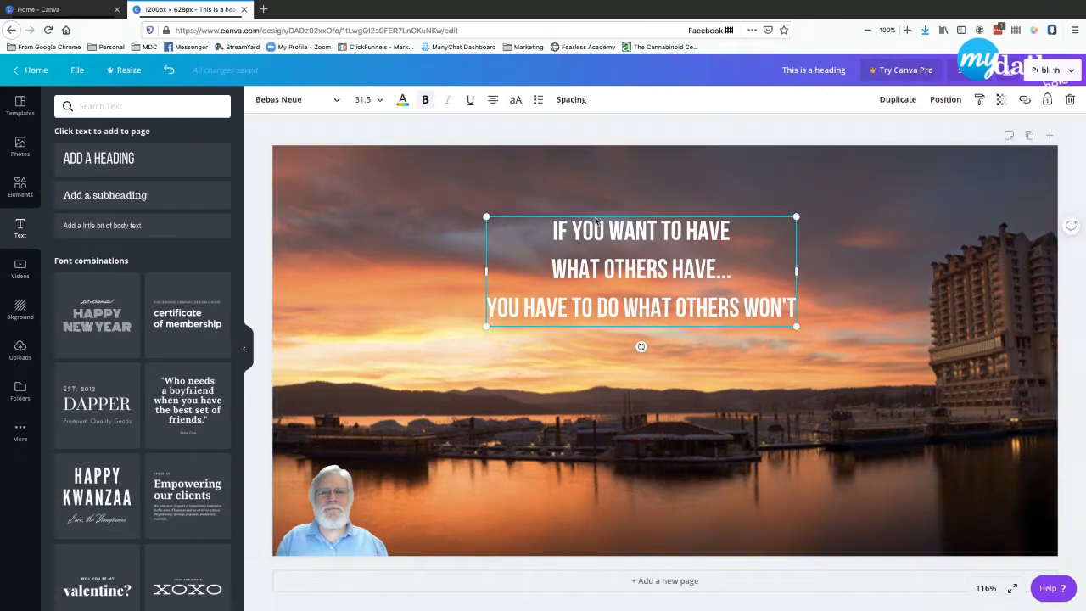
click(380, 102)
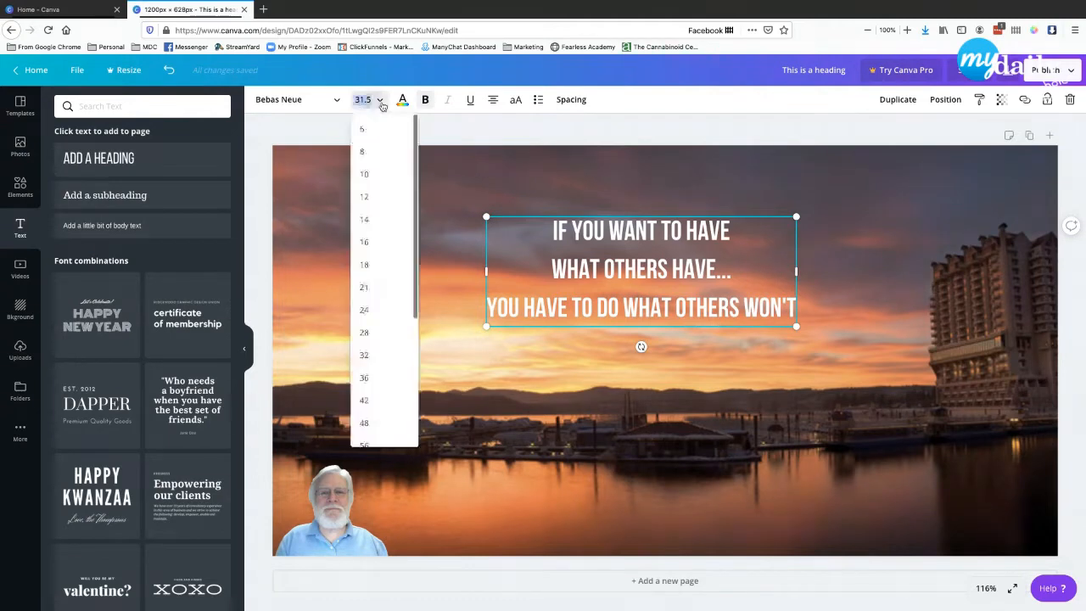
scroll(372, 419, down, 2)
click(374, 407)
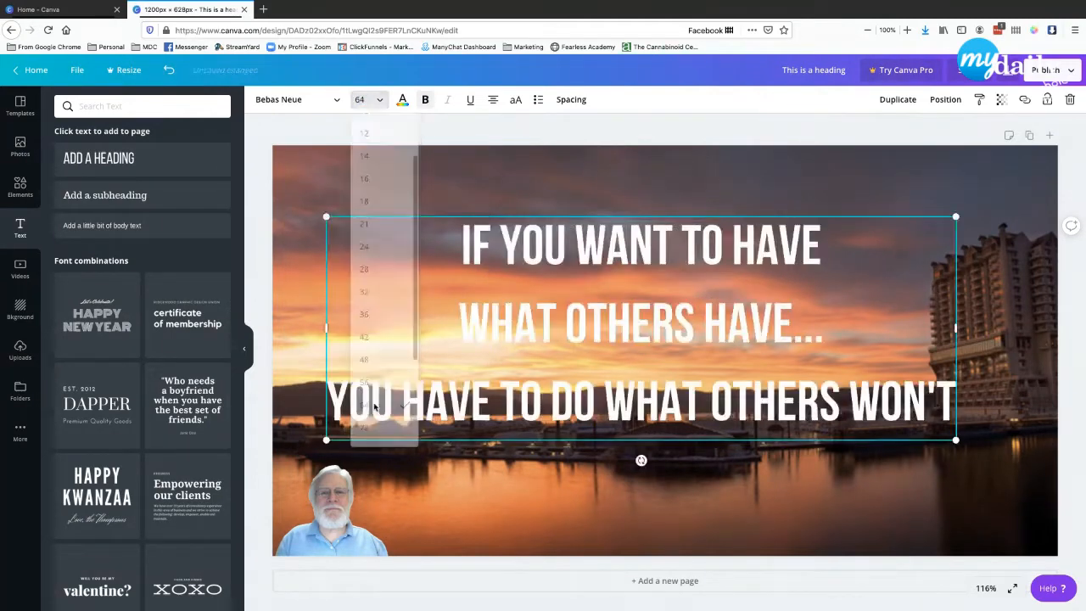
drag(611, 262, 587, 232)
- Tighten the heading's line height to 1.02, widen its box to fit three lines, and move it near the page's top edge
click(570, 100)
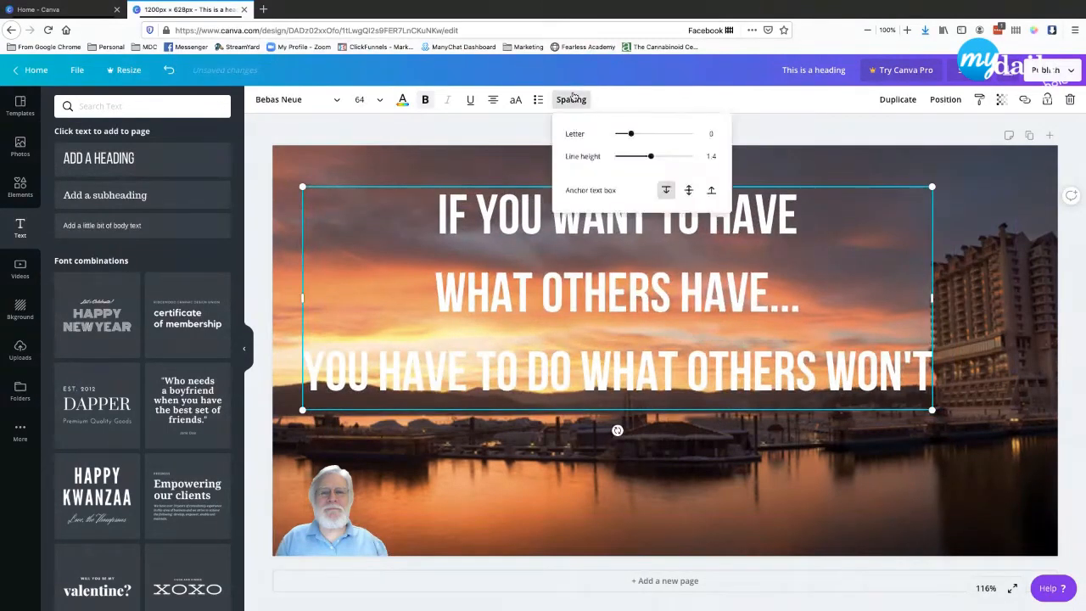
drag(647, 156, 635, 156)
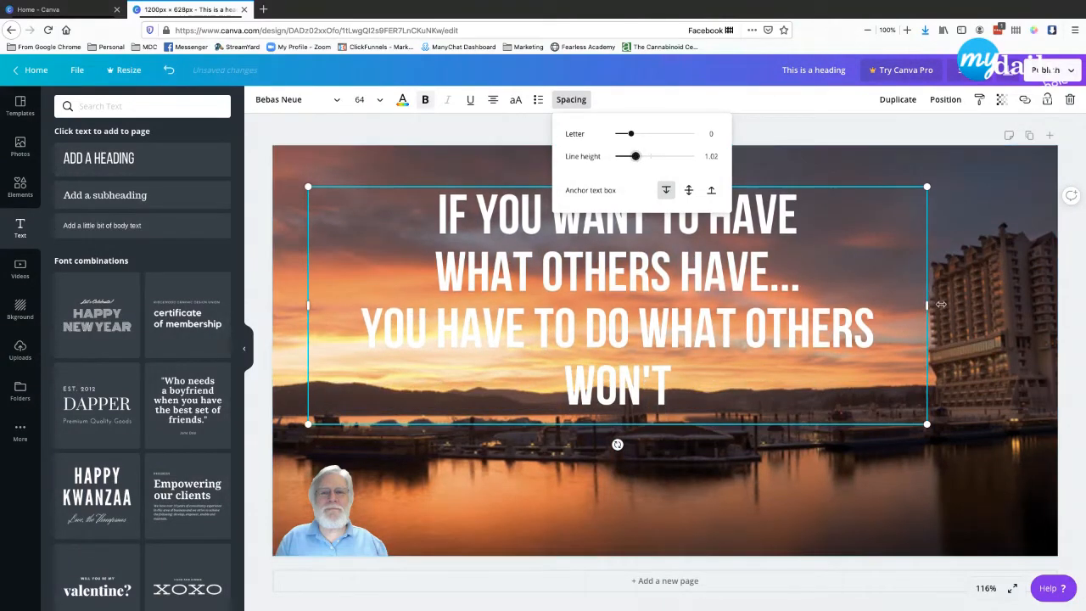
drag(928, 306, 942, 307)
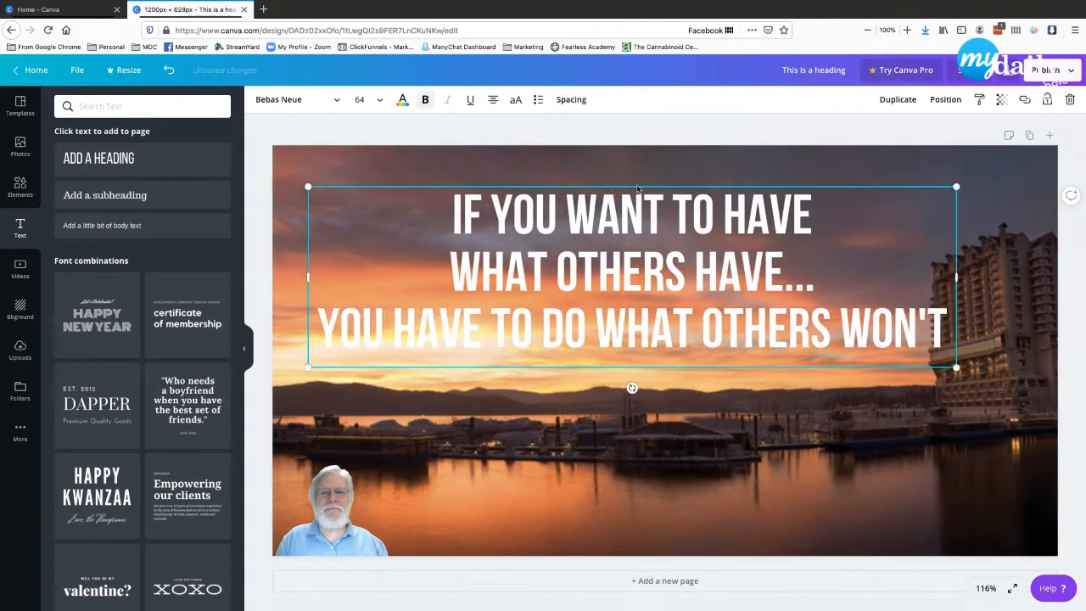
click(475, 133)
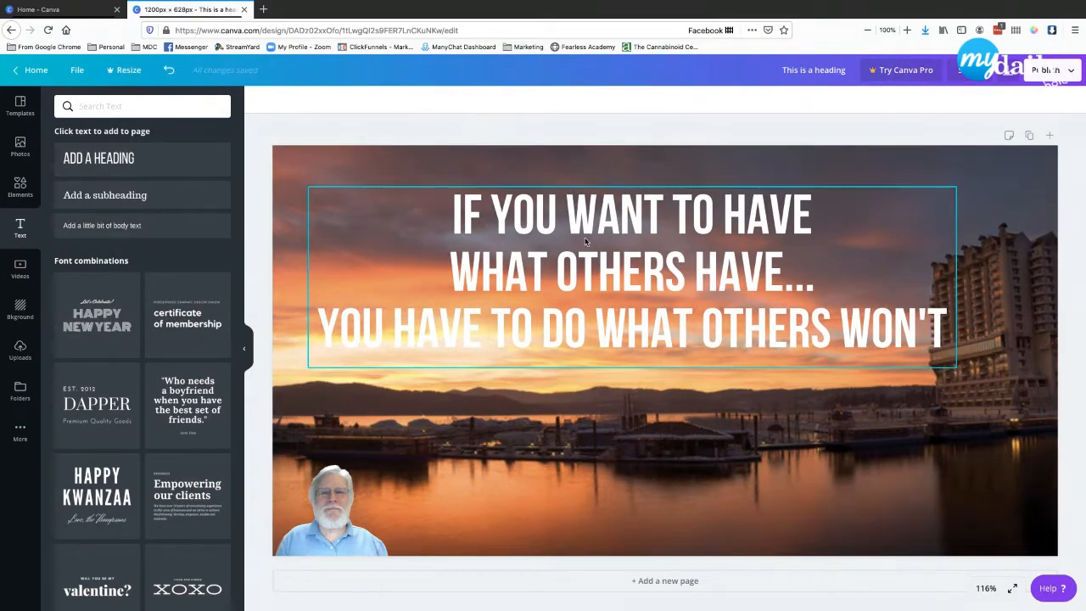
drag(572, 224, 572, 195)
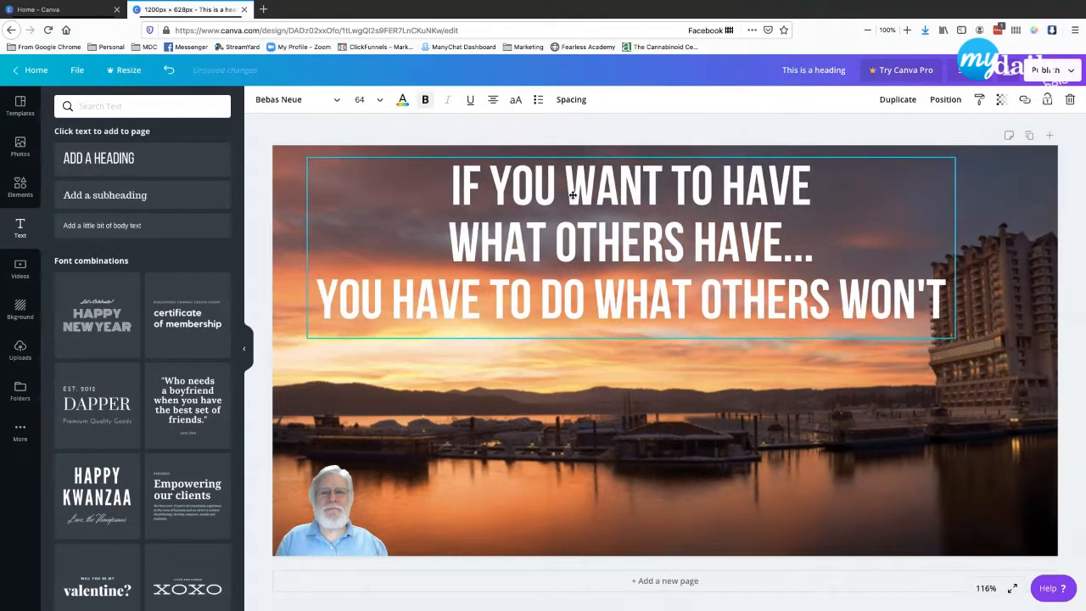
click(261, 184)
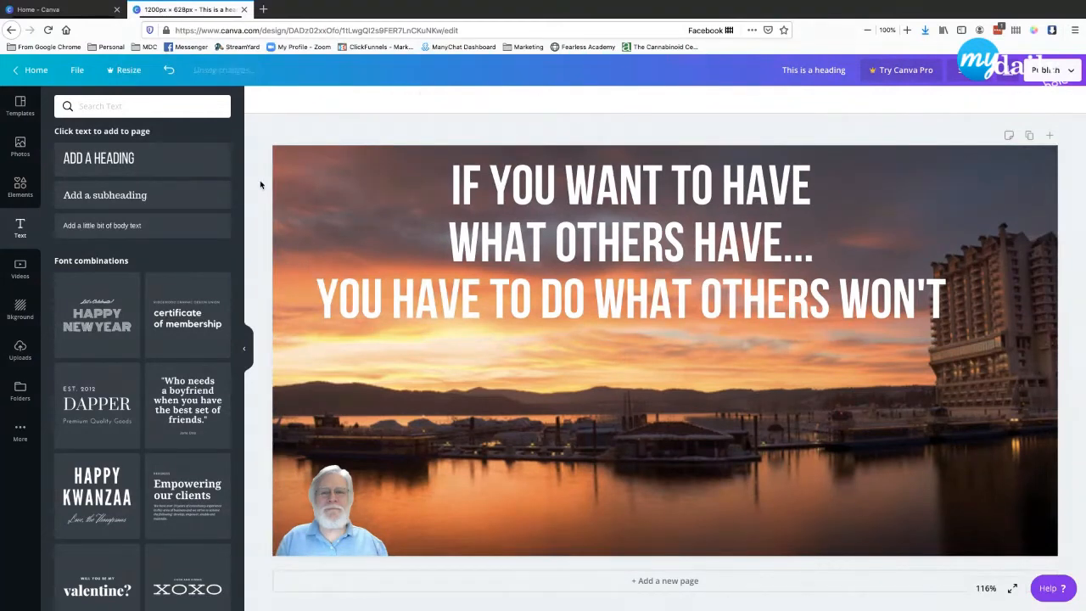
- Try the uploaded Attraction Marketing Virtual Summit banner on the page and delete it
click(19, 349)
scroll(136, 357, down, 5)
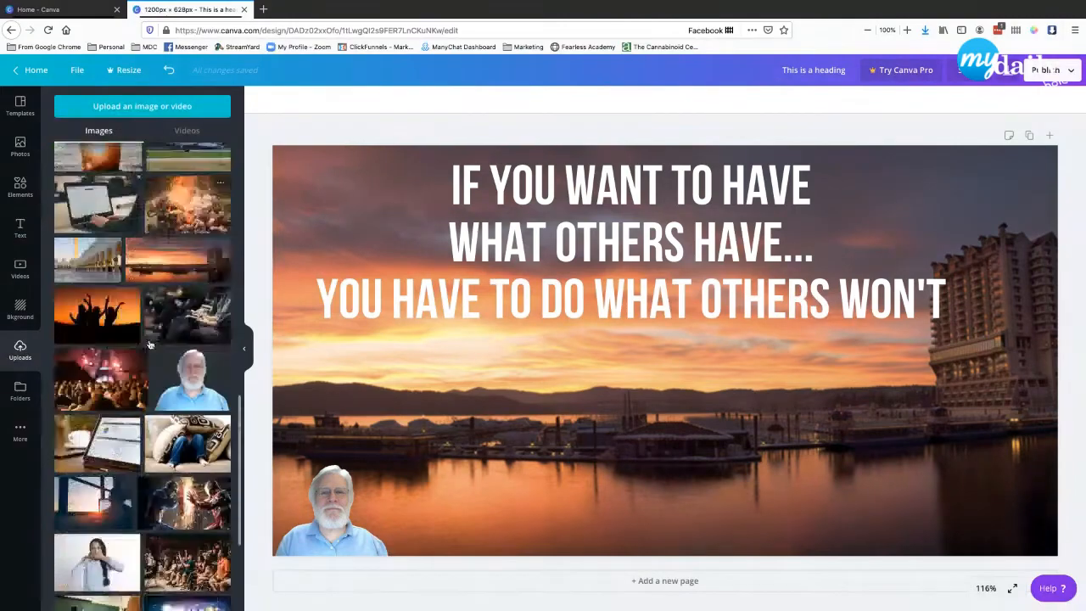
scroll(150, 345, down, 3)
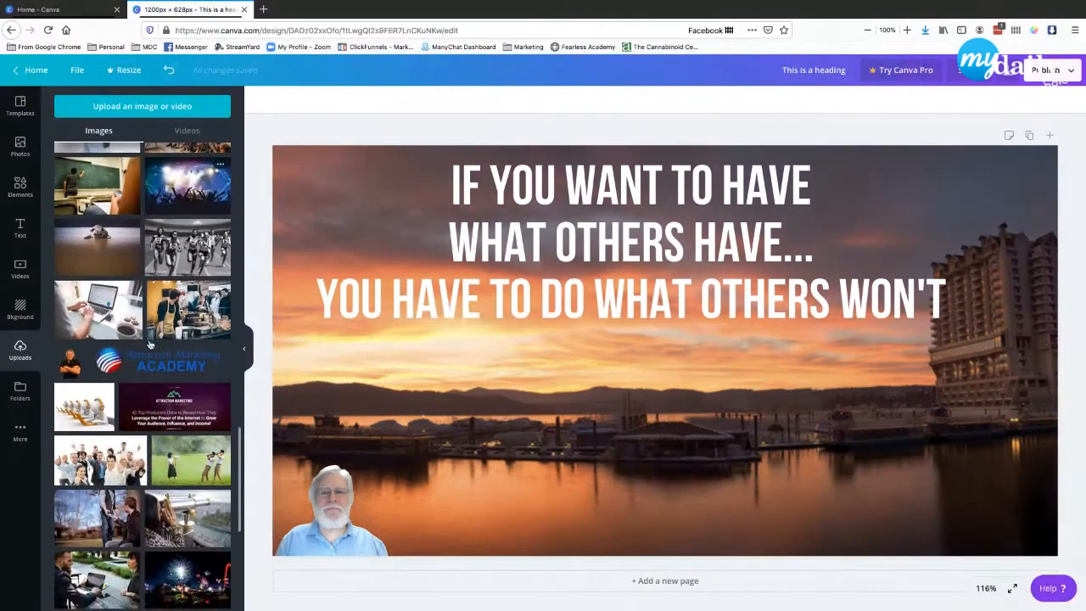
scroll(151, 345, down, 2)
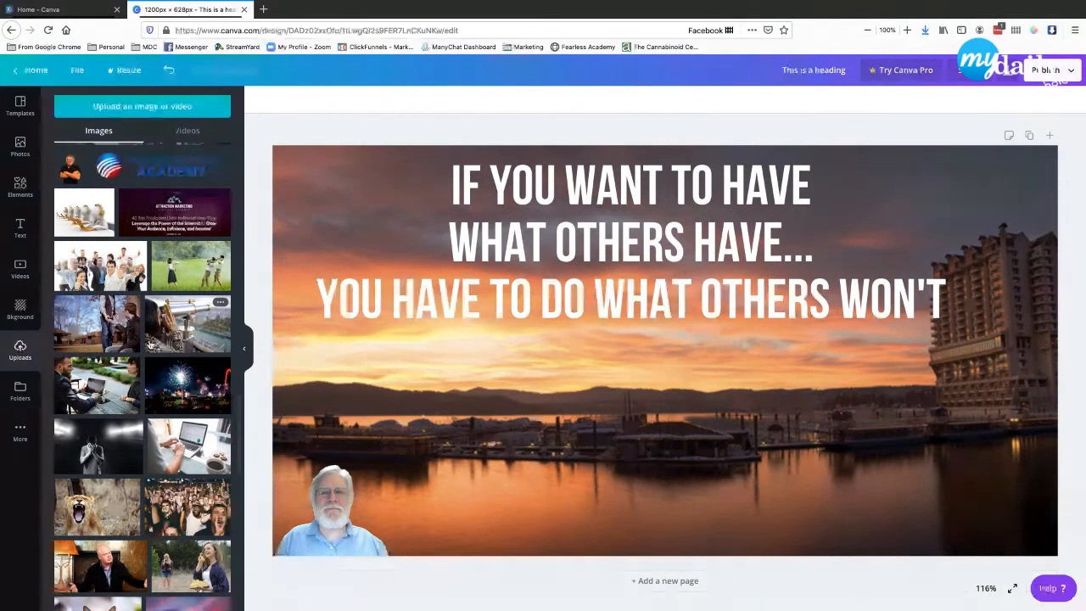
click(171, 214)
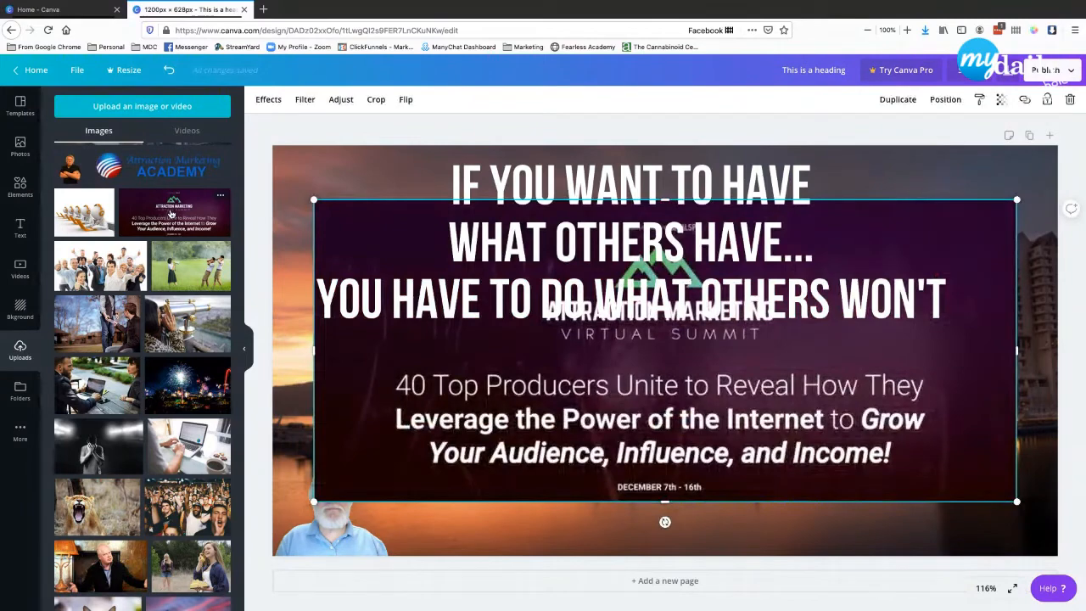
key(Delete)
- Add the uploaded website-name logo, shrink it to about 273 × 68 px and move it down to the page's bottom-right corner
scroll(123, 380, down, 2)
scroll(122, 380, down, 10)
scroll(122, 380, down, 5)
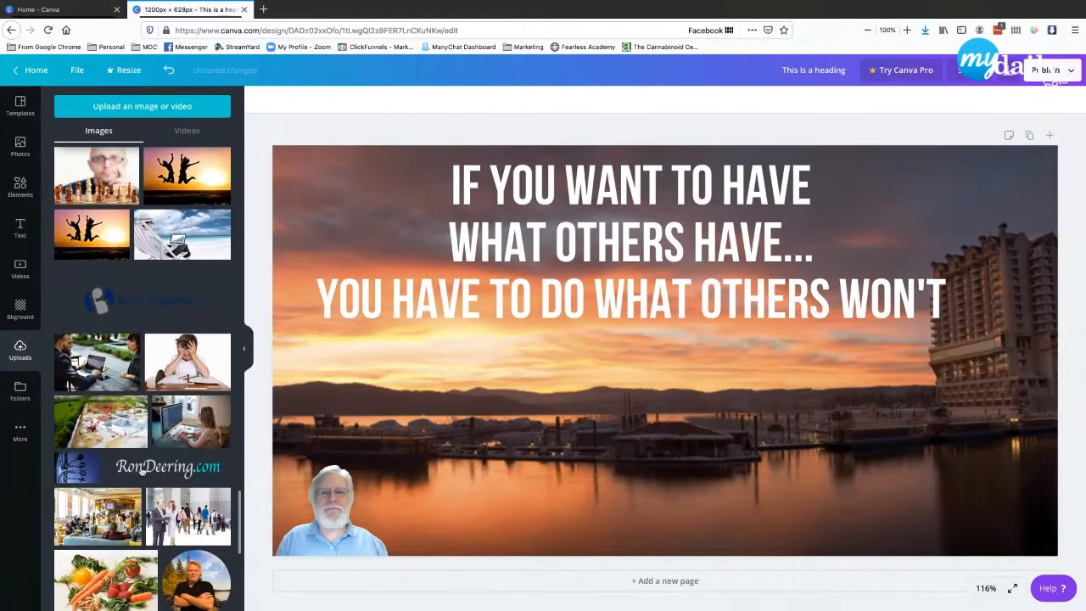
click(170, 472)
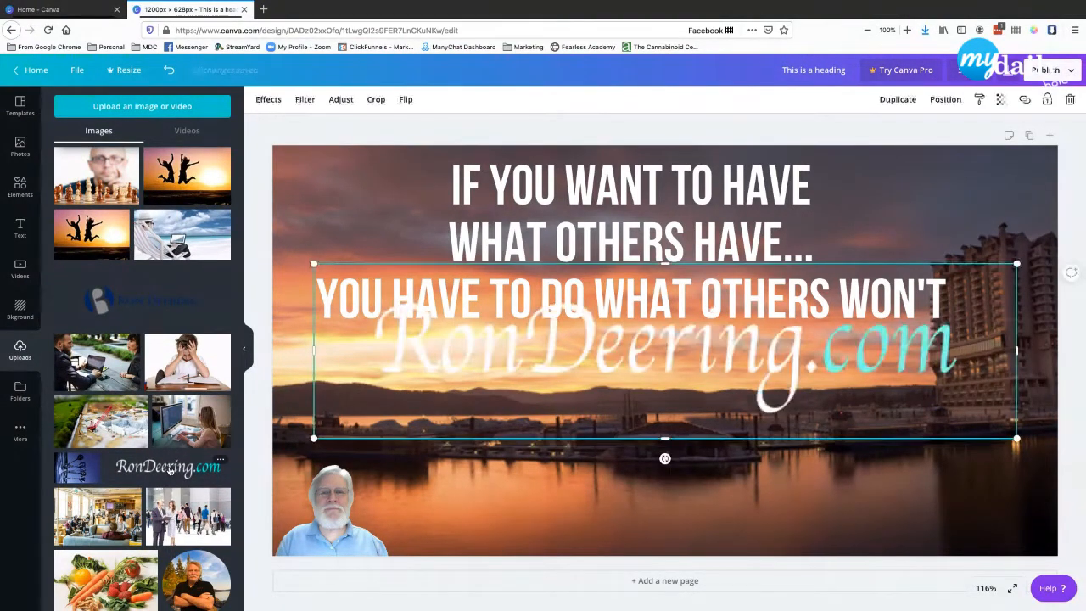
drag(313, 264, 839, 392)
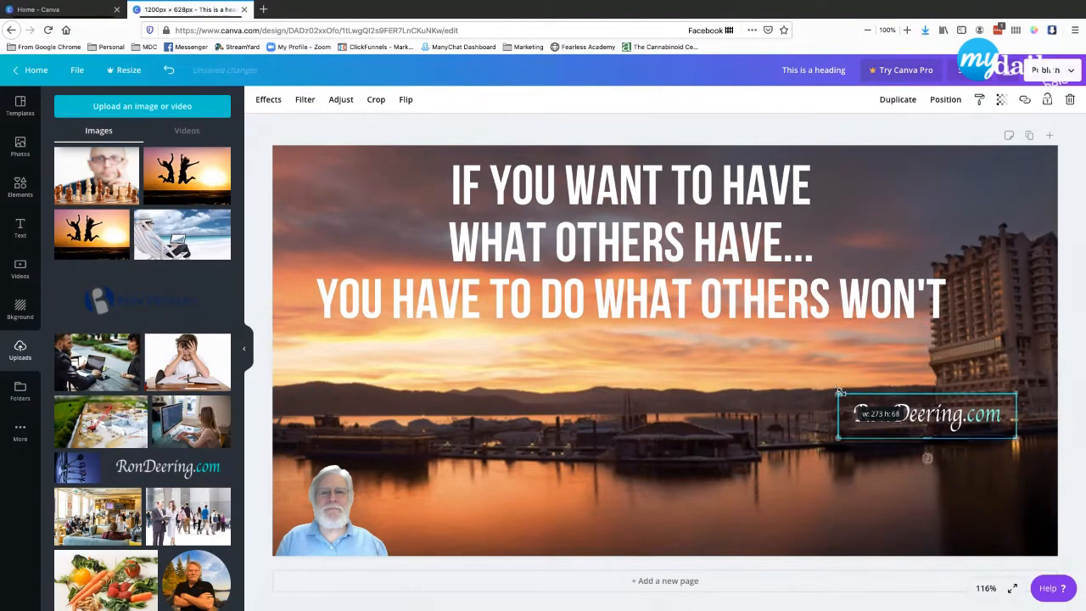
drag(919, 424, 928, 565)
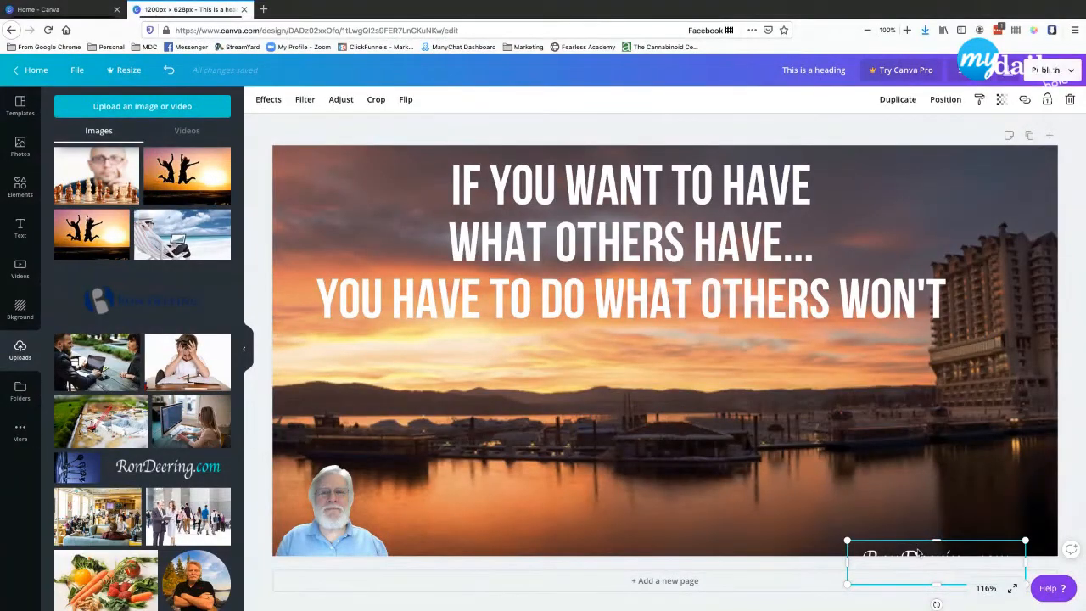
- Try to move the logo up from the page's lower edge, and undo its placement as the page background
click(763, 564)
click(874, 556)
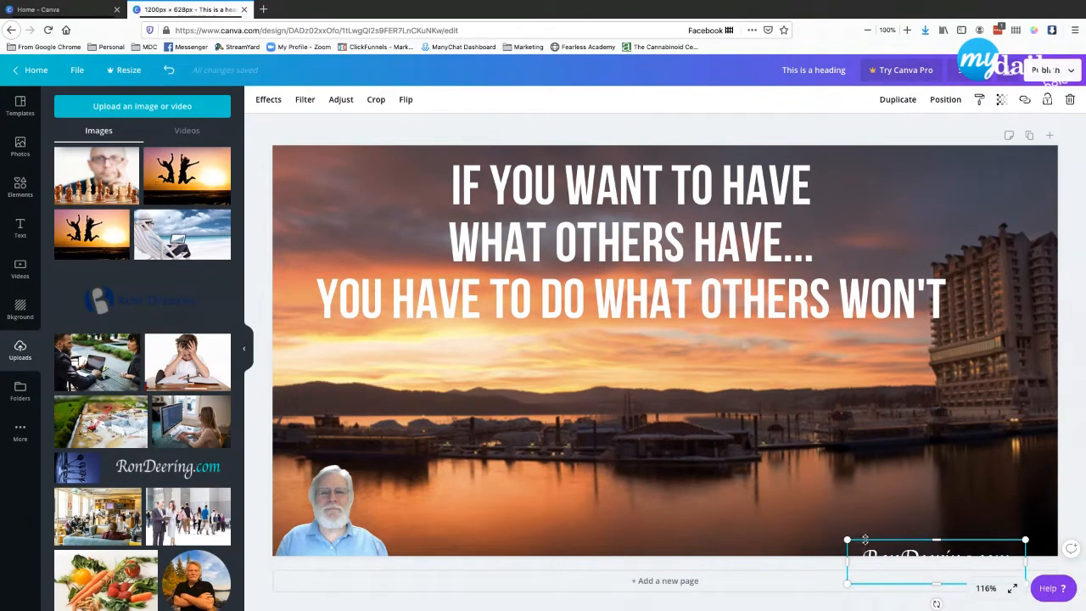
drag(885, 555, 888, 533)
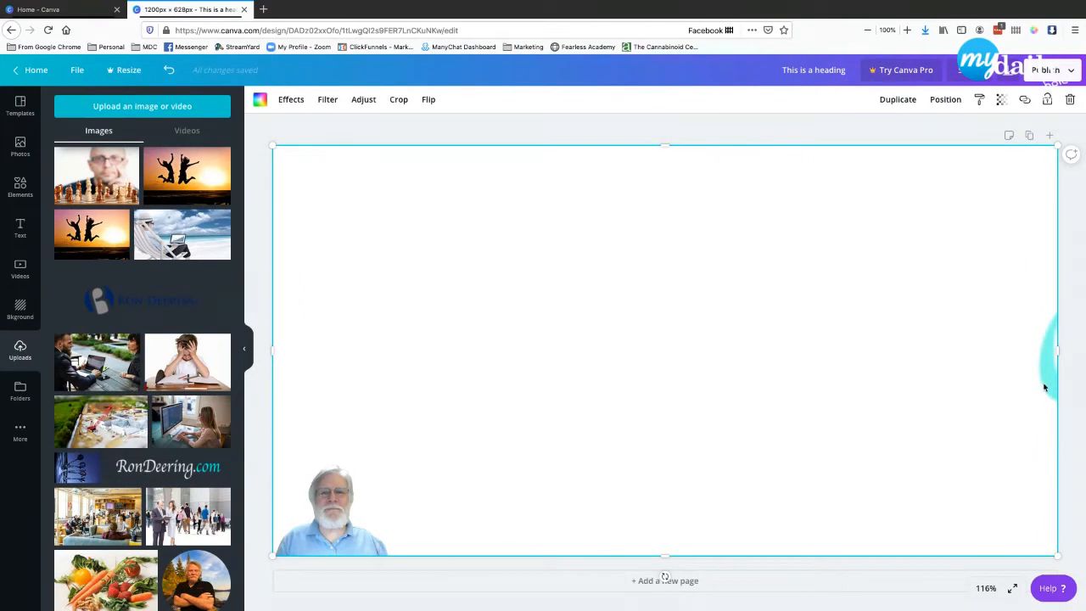
key(ctrl+z)
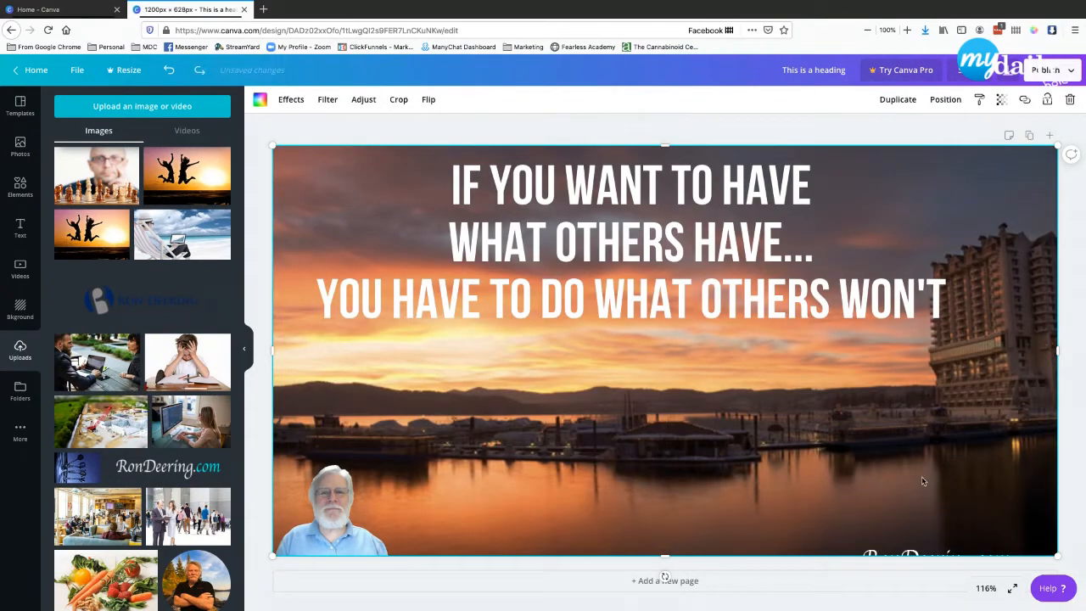
- Stretch the logo's frame upward at the page's lower edge and delete the cropped logo
click(915, 548)
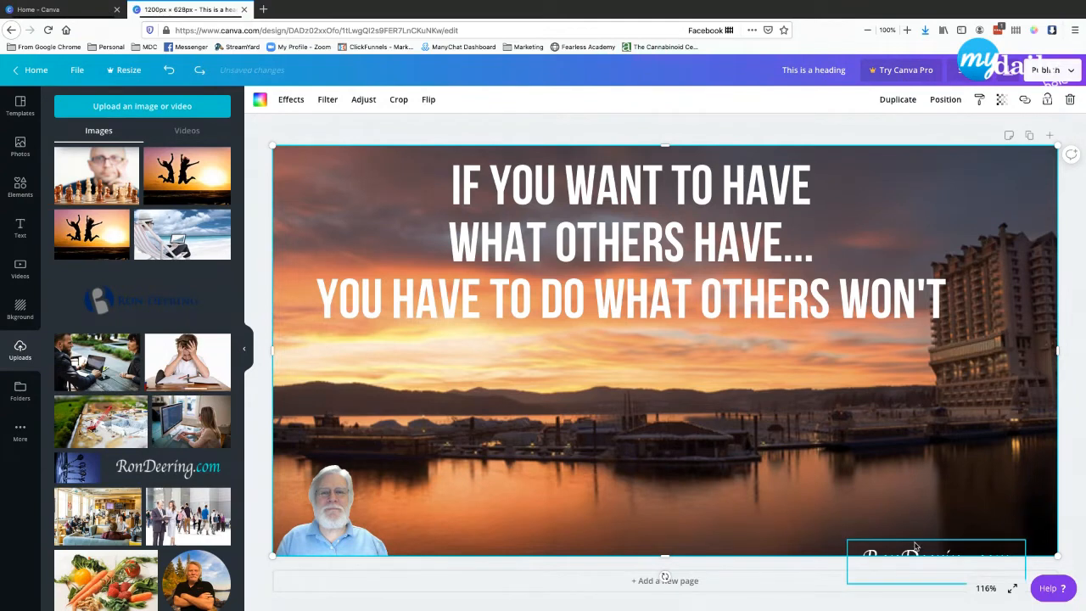
drag(938, 541, 936, 509)
drag(901, 542, 896, 540)
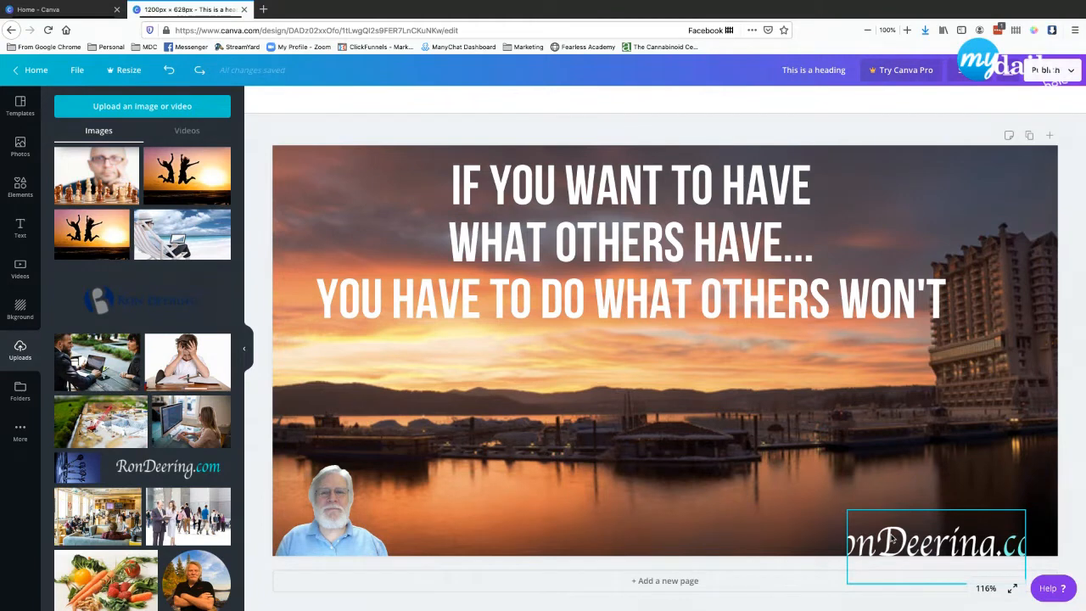
click(913, 549)
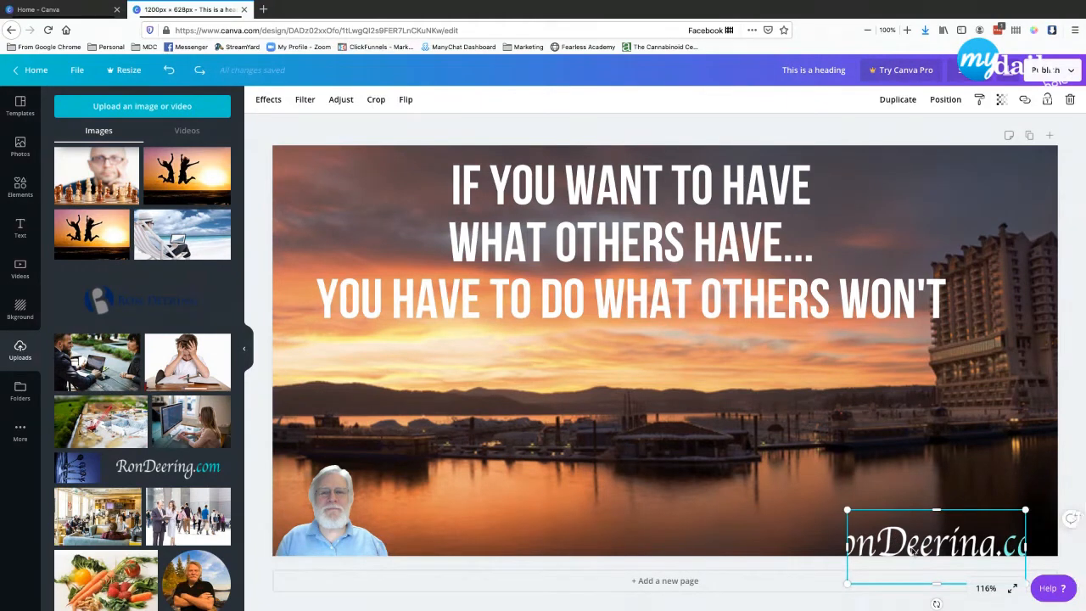
key(Delete)
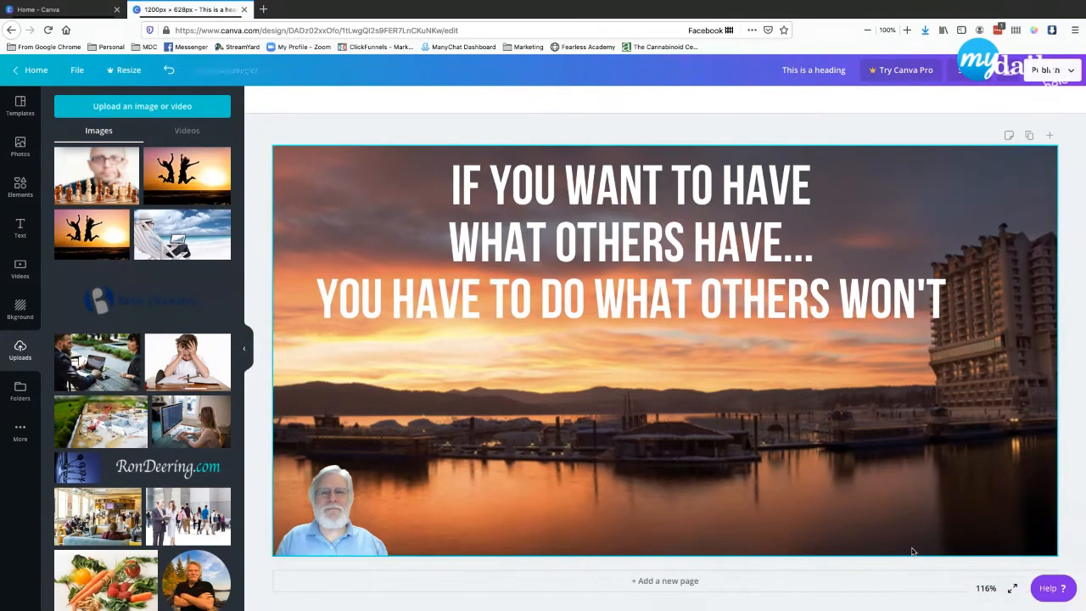
- Add the uploaded website-name logo again, shrink it to a small signature and place it inside the photo's bottom-right corner
drag(165, 468, 194, 464)
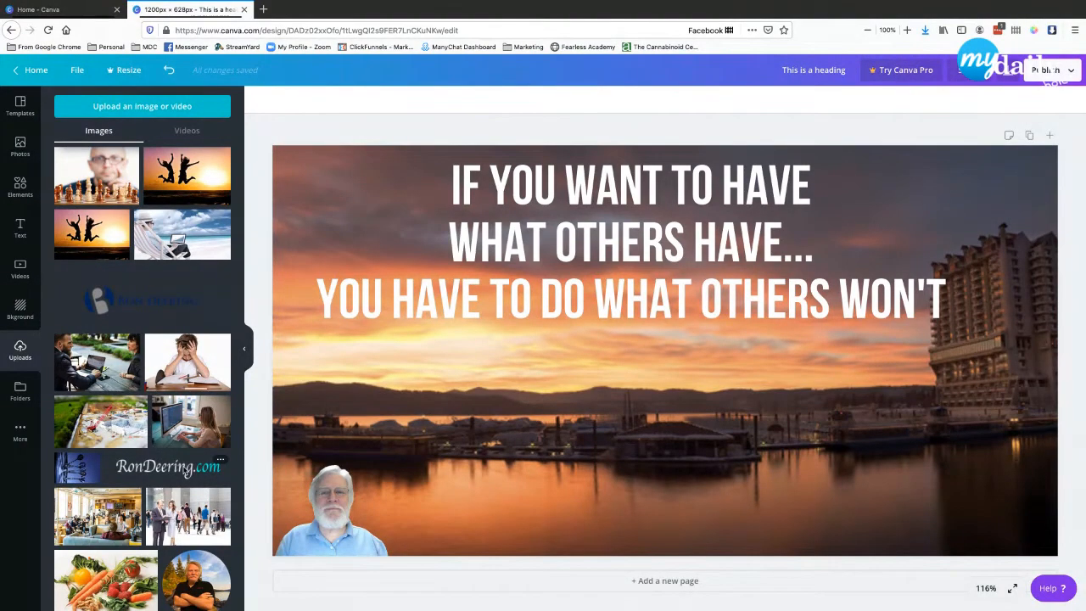
click(195, 467)
drag(314, 264, 899, 430)
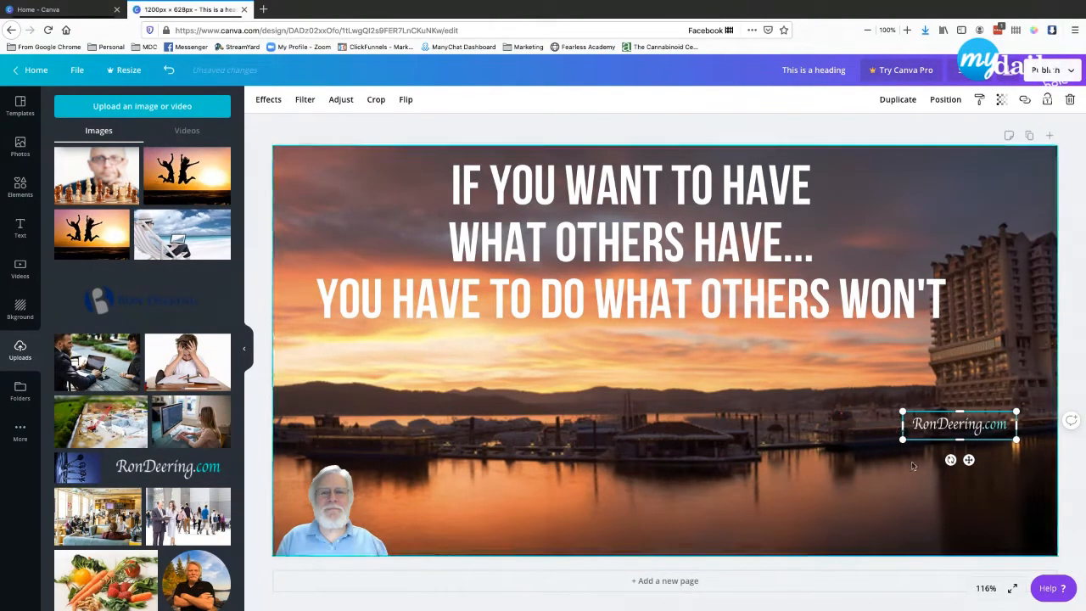
drag(968, 459, 995, 565)
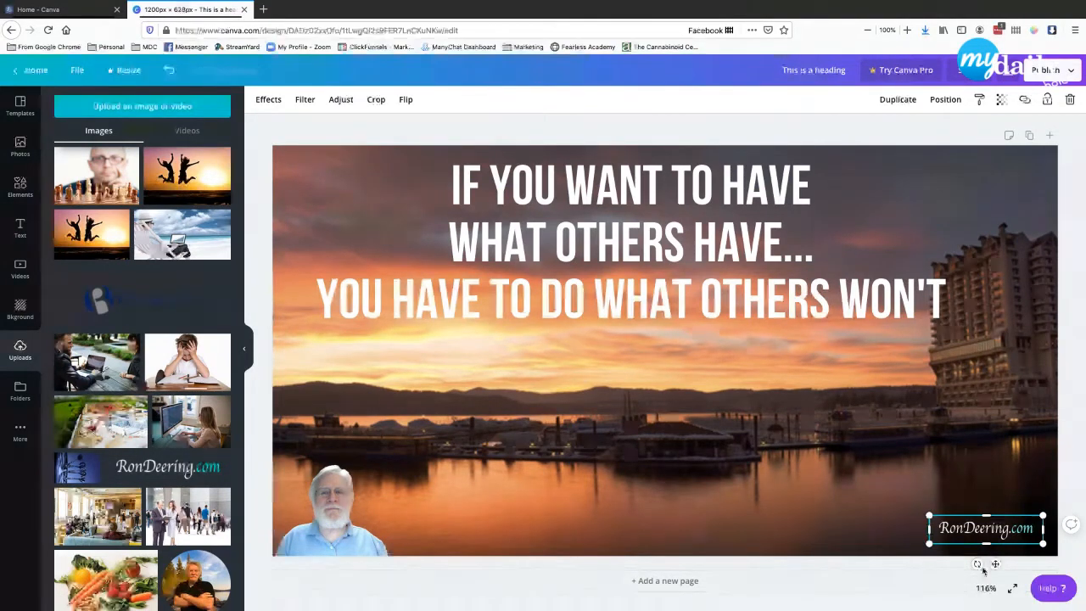
drag(996, 562, 998, 556)
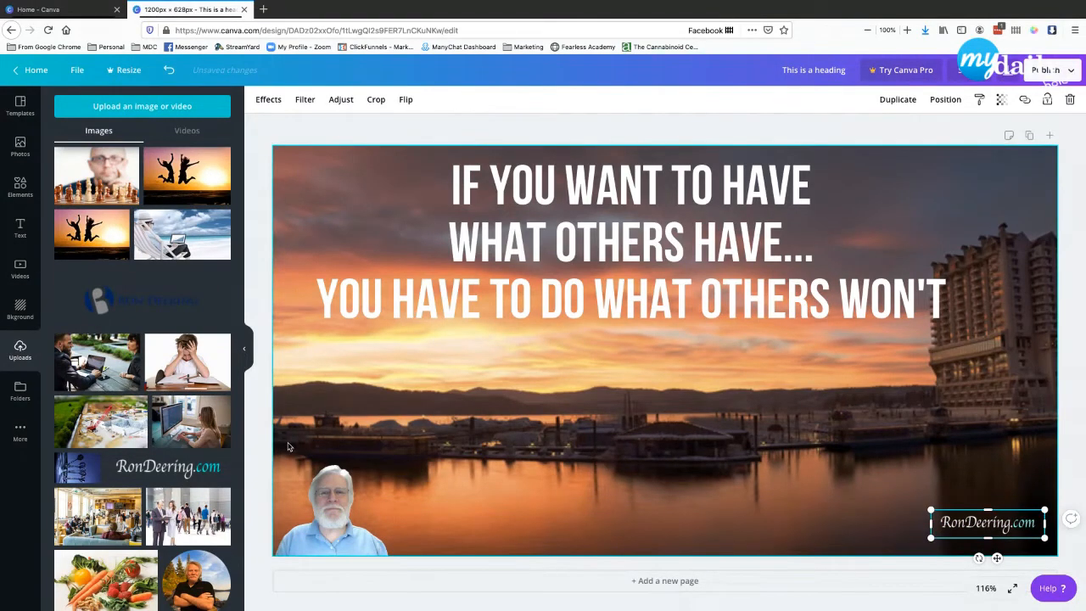
click(256, 423)
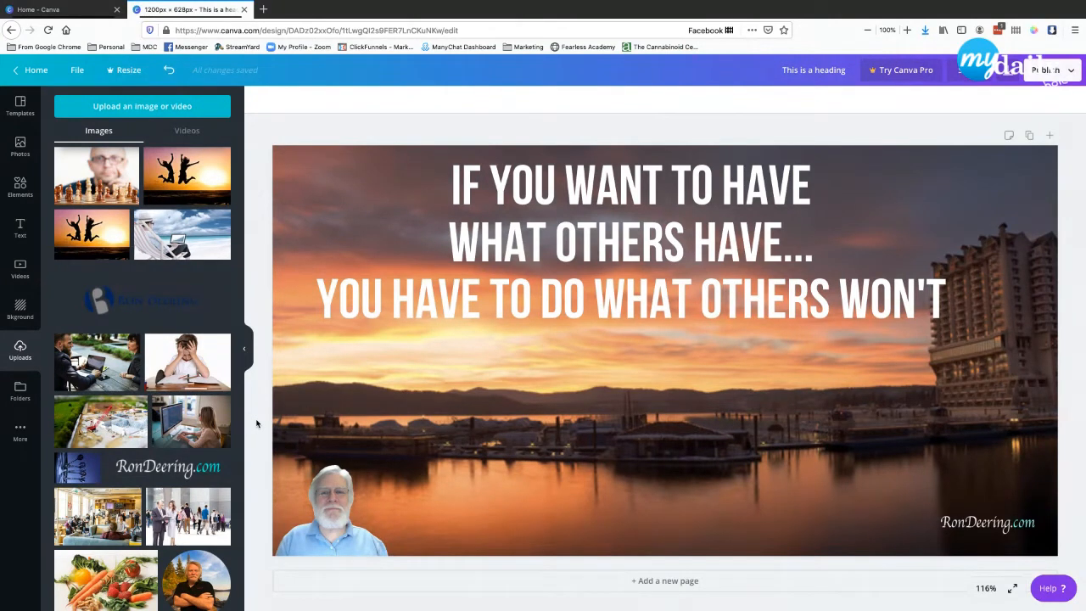
- Find the Cardo font and apply it to the heading
click(509, 198)
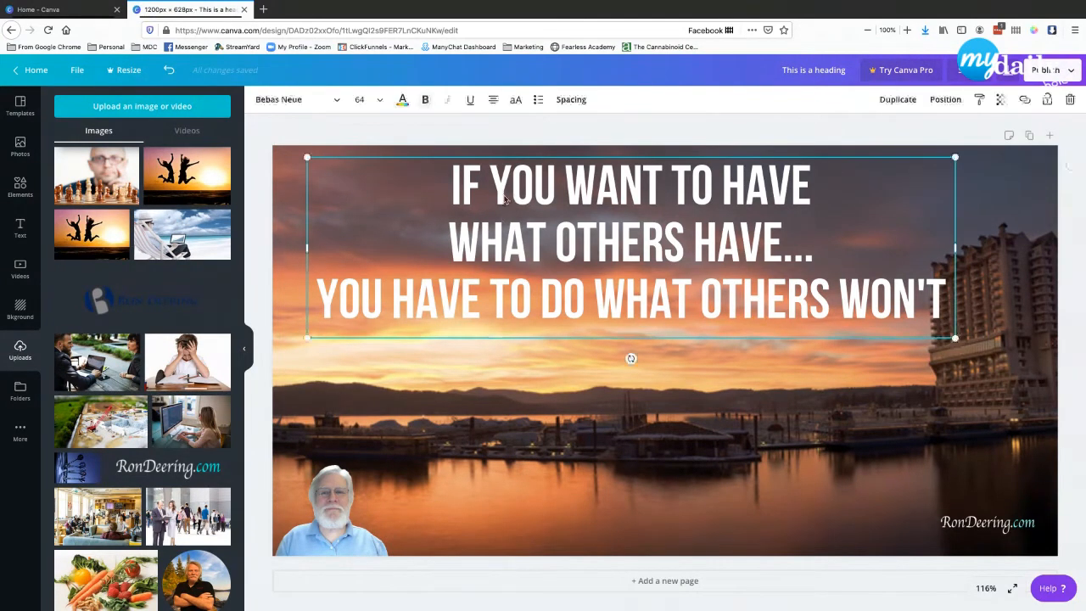
click(332, 102)
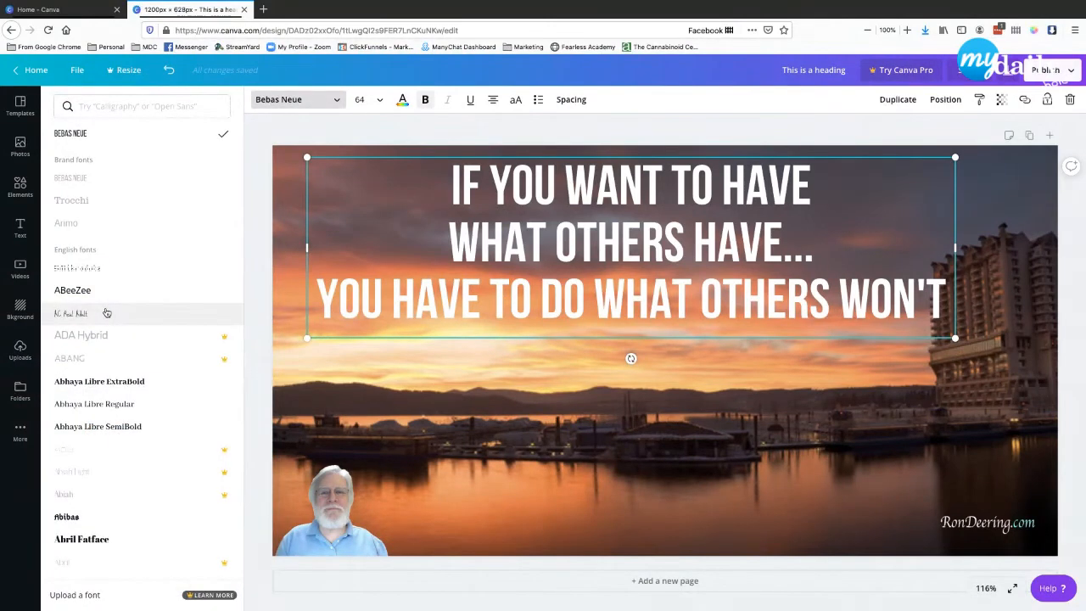
click(102, 107)
text(car)
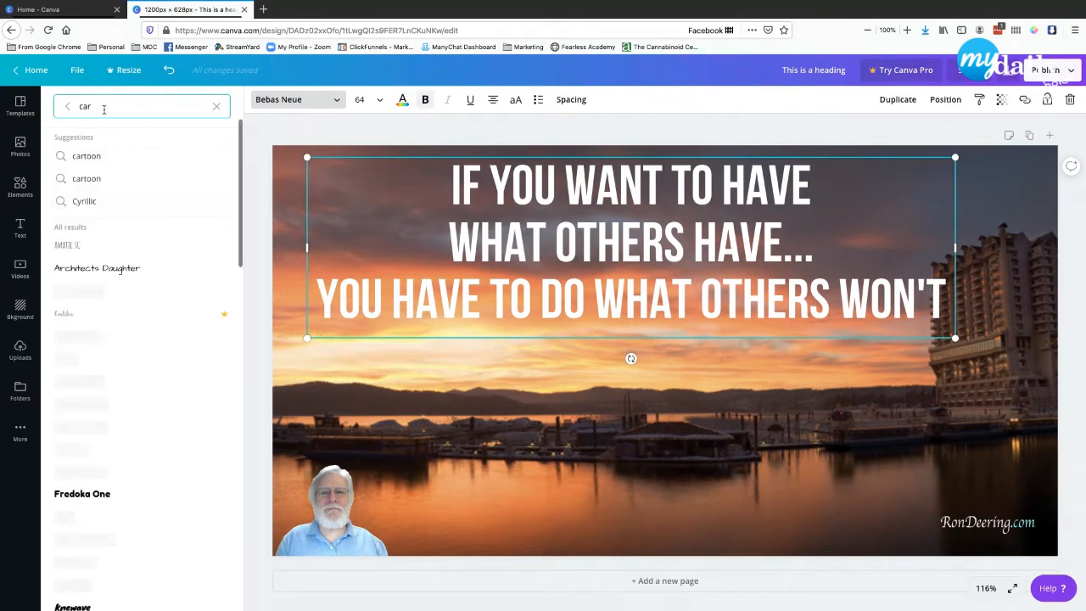
text(do)
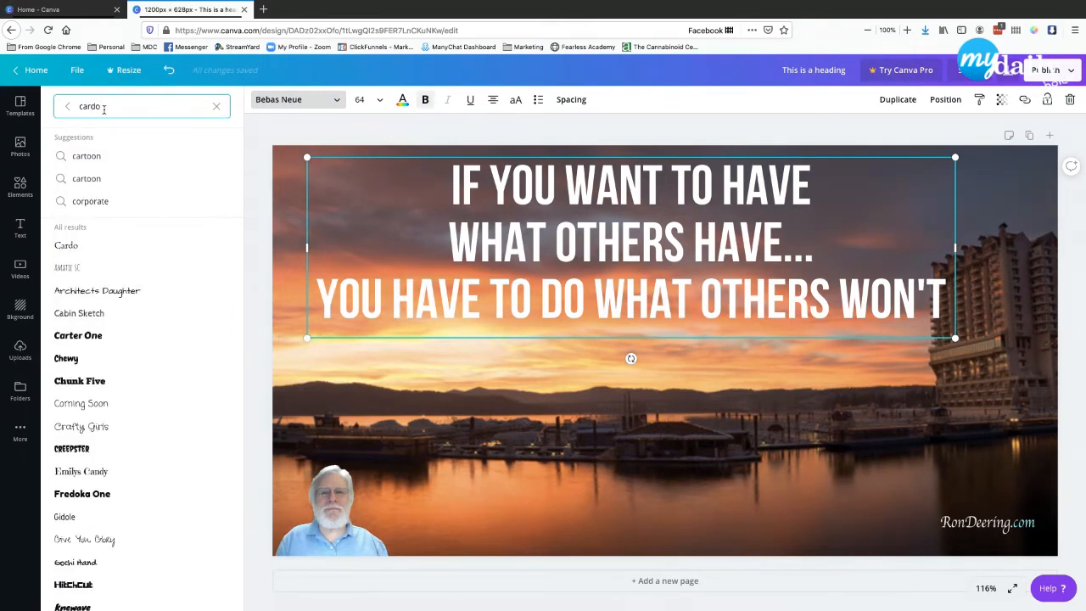
click(68, 248)
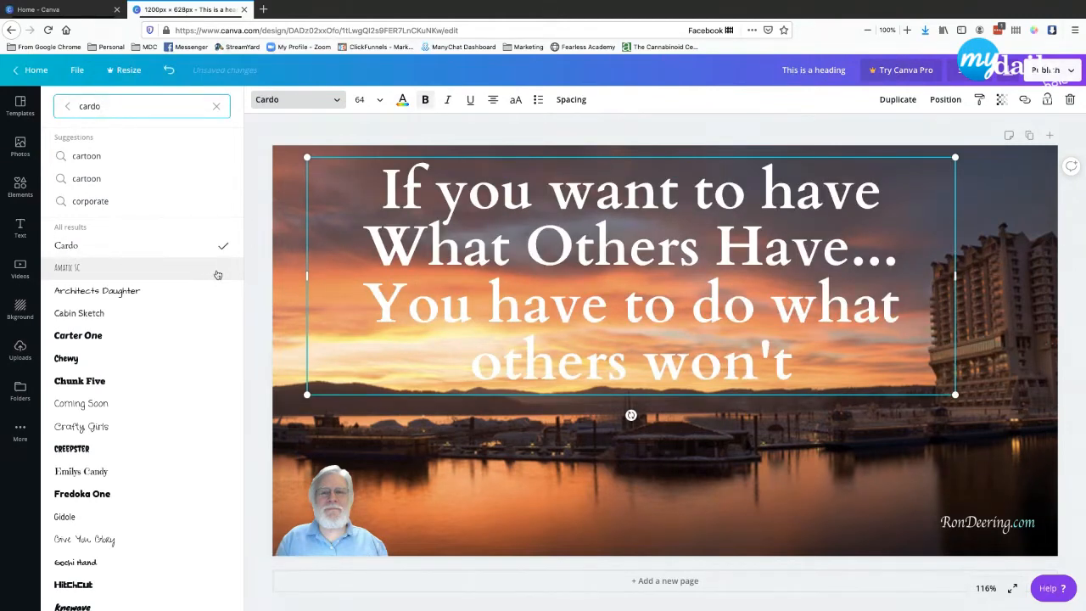
click(262, 209)
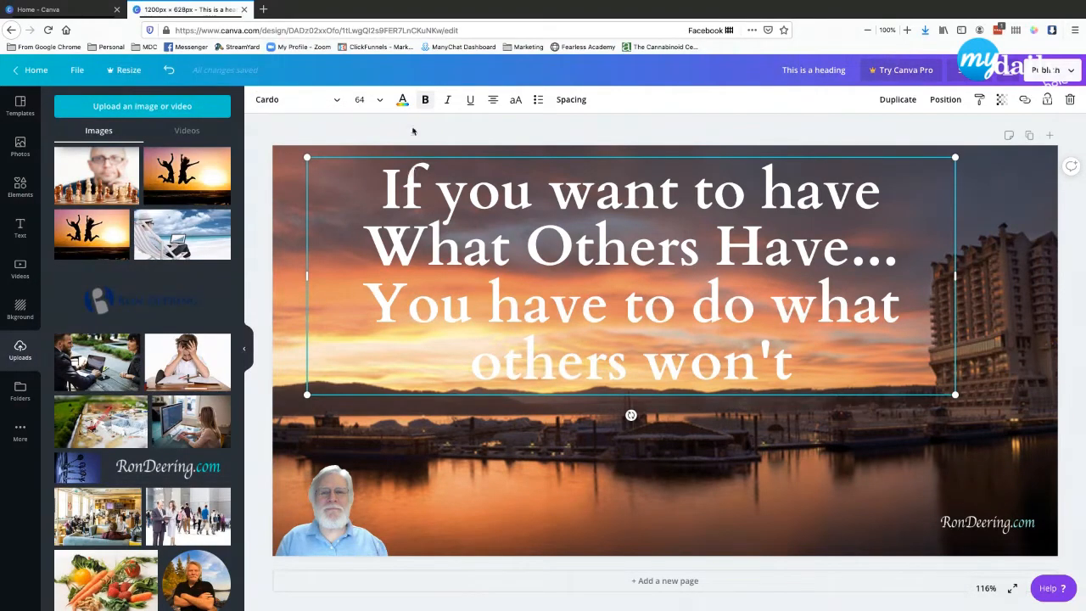
- Set the heading's font size to 56 and widen its text box on both sides to nearly the page width
click(379, 101)
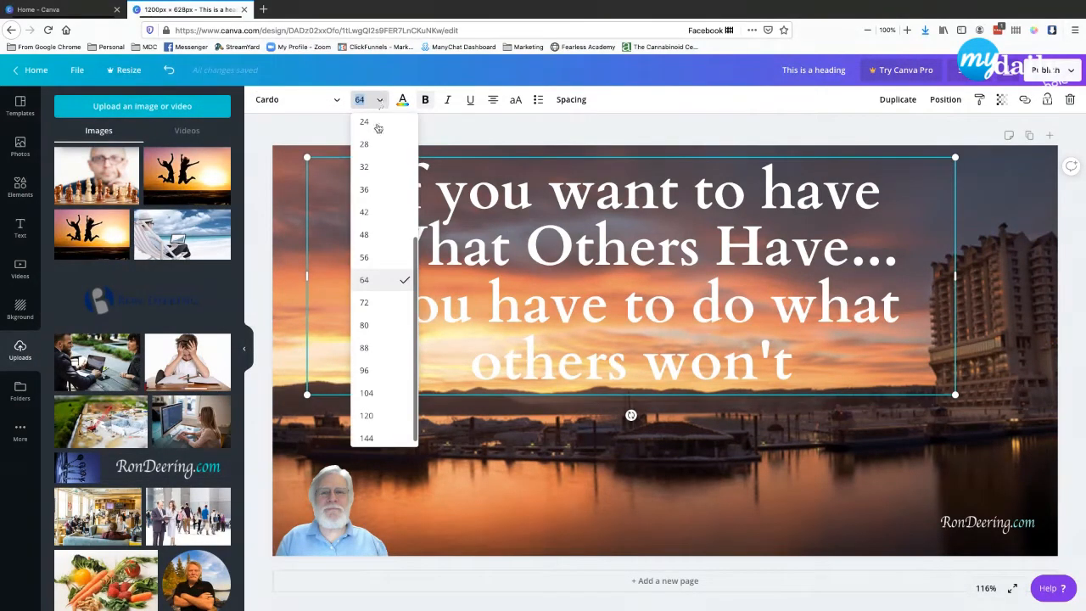
click(372, 258)
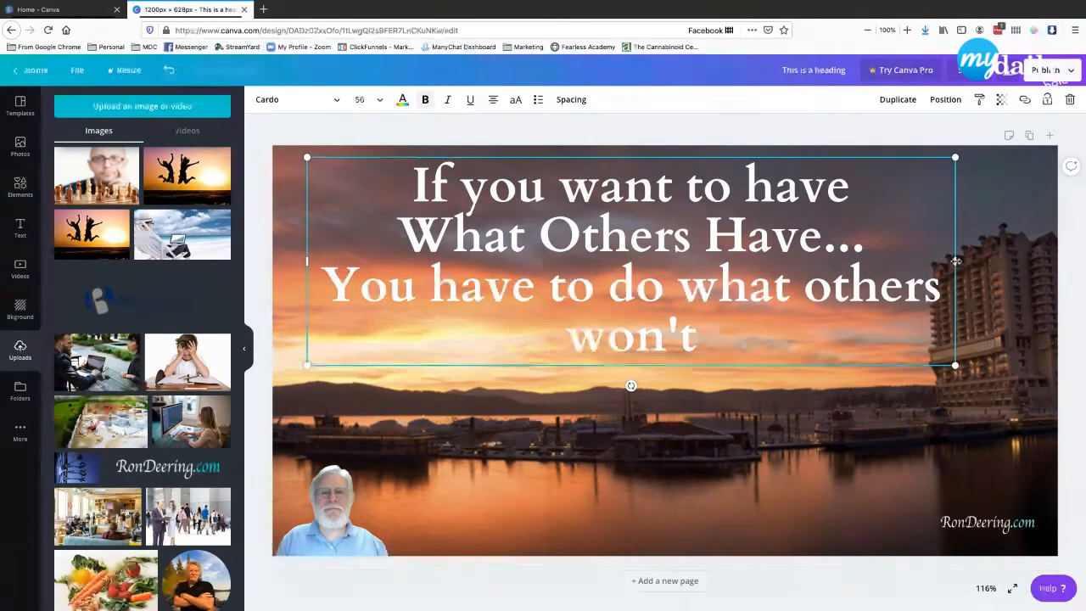
drag(955, 261, 1030, 259)
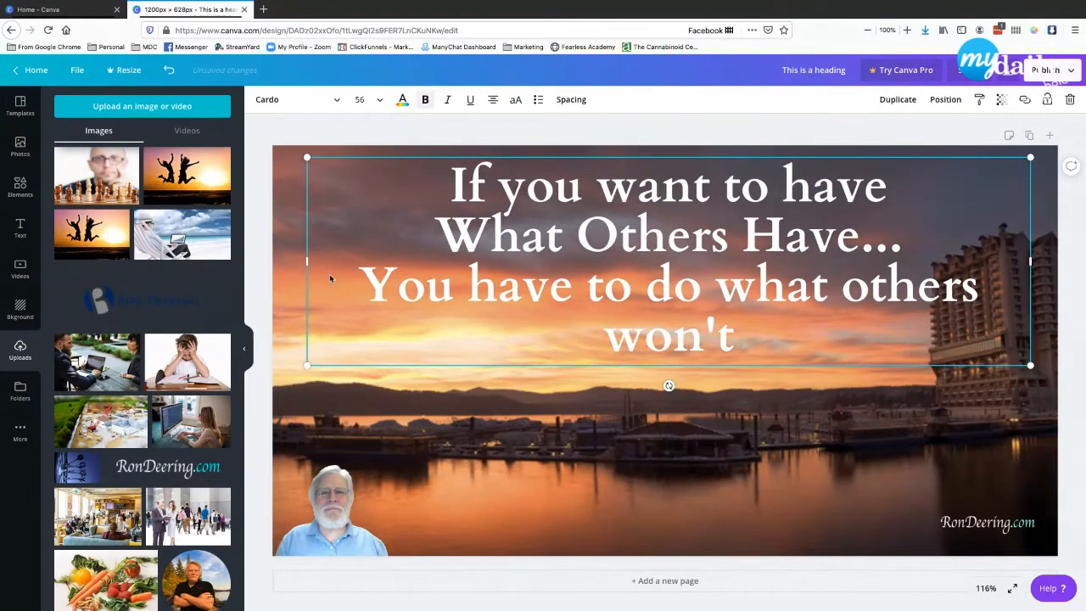
drag(306, 261, 271, 260)
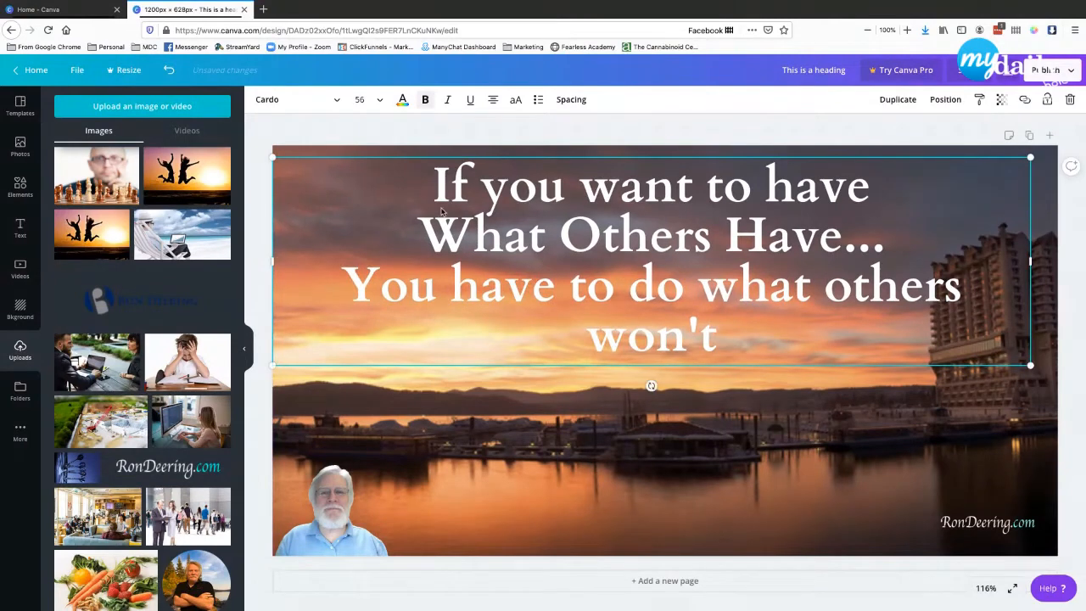
- Set the heading's font size to 48 and shift the heading slightly left over the sky
click(365, 100)
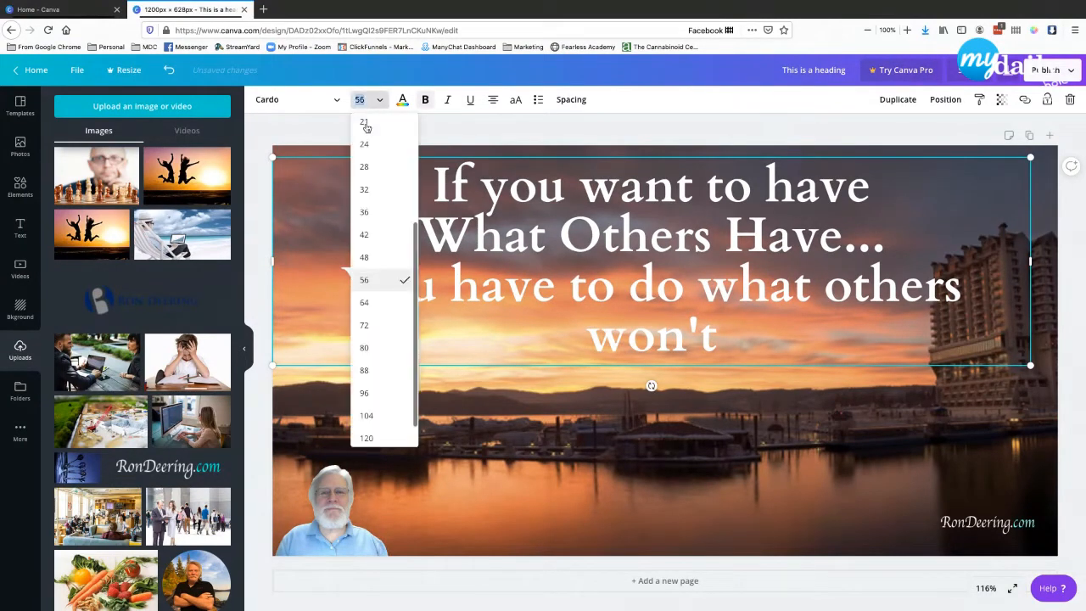
click(365, 257)
click(356, 137)
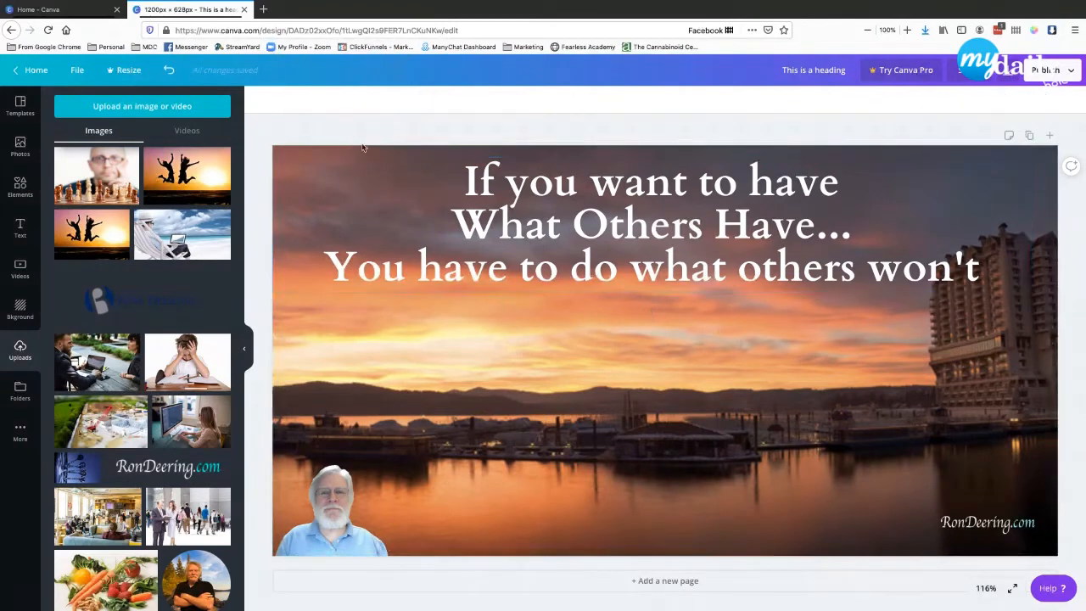
drag(614, 235, 586, 220)
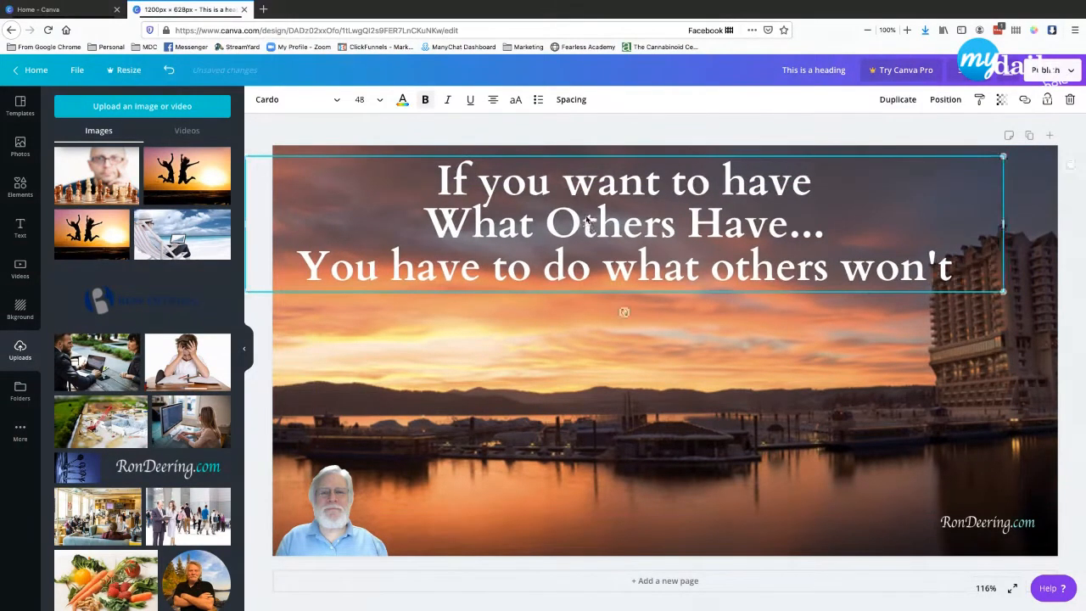
click(461, 138)
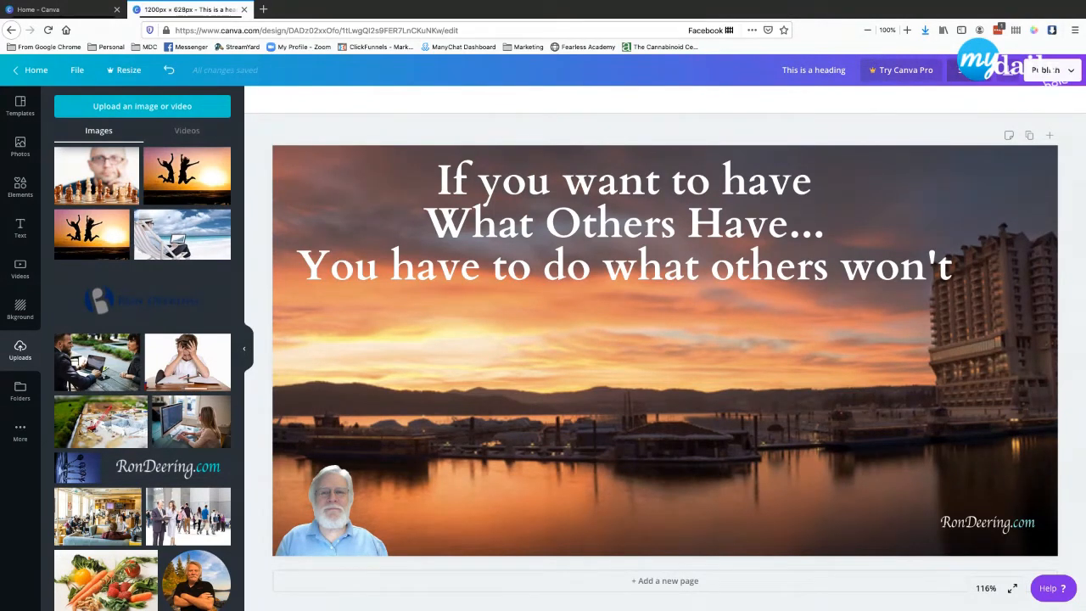
- Download the finished 1200 x 628 px graphic as a PNG and dismiss the Canva Pro upgrade offer
click(1013, 75)
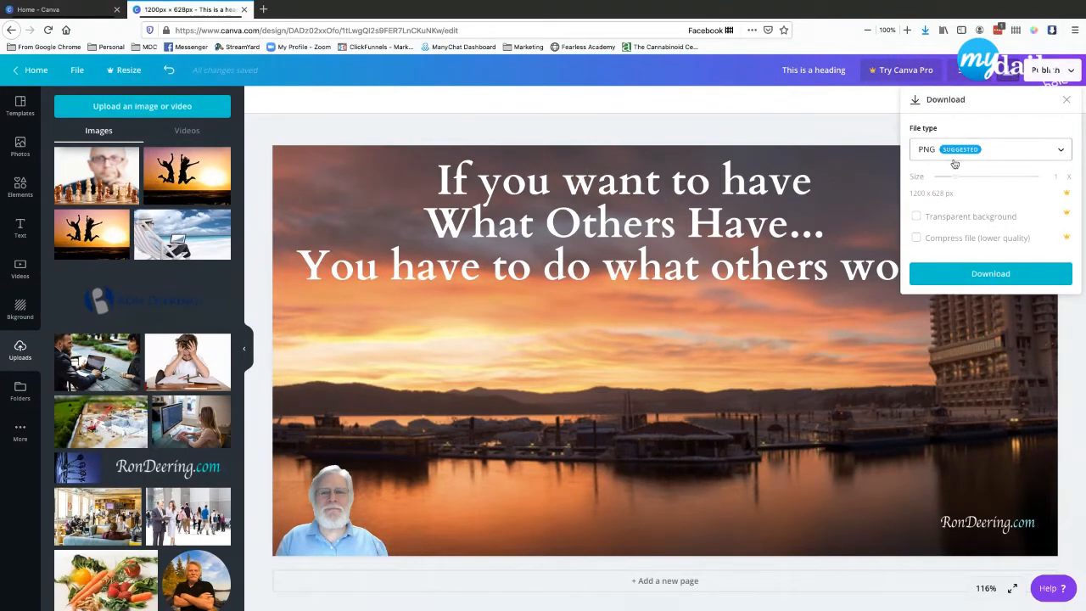
click(979, 275)
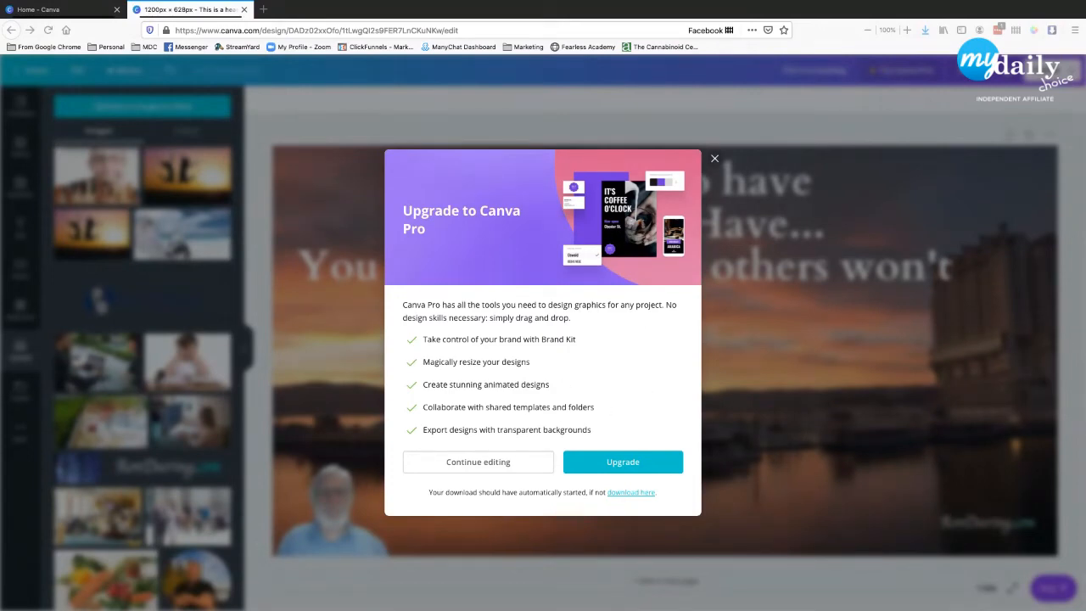
click(546, 323)
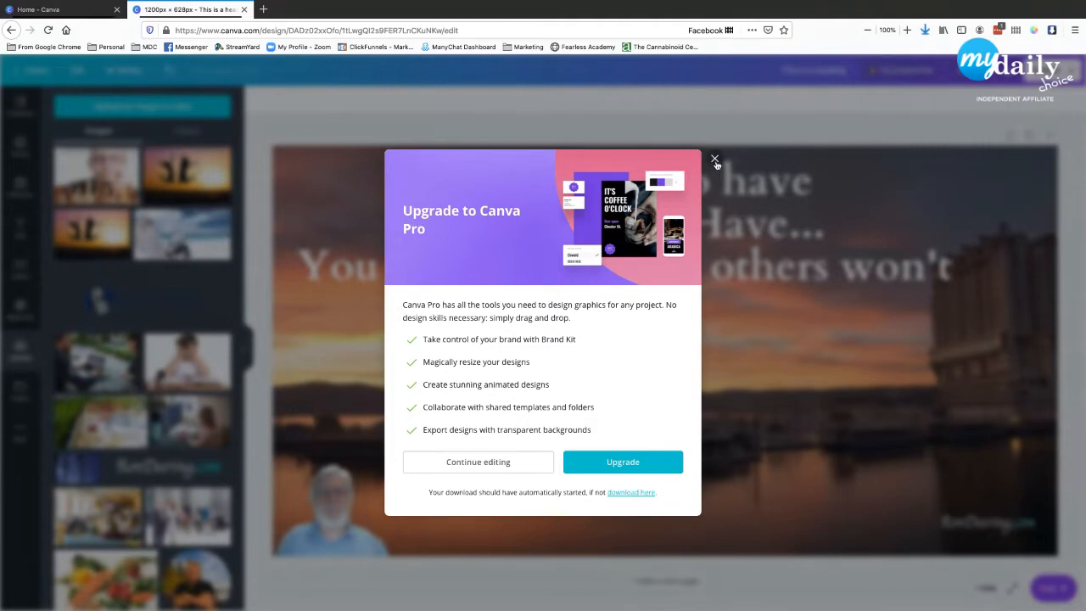
click(716, 161)
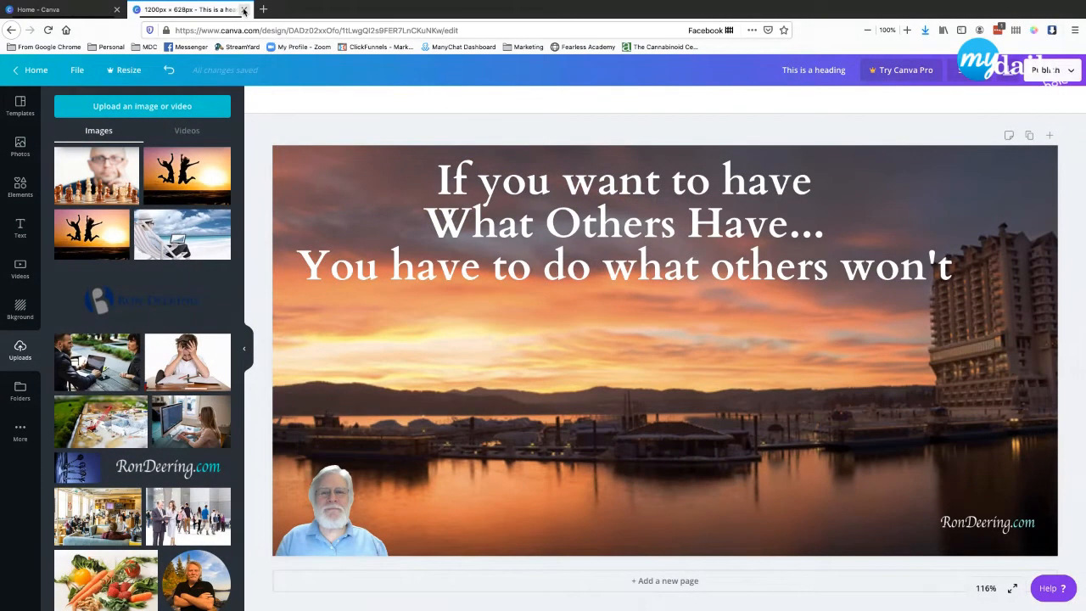
- Close the design, refresh the Canva home page, reopen the saved sunset design from the recent designs to check it, and close it again
click(243, 9)
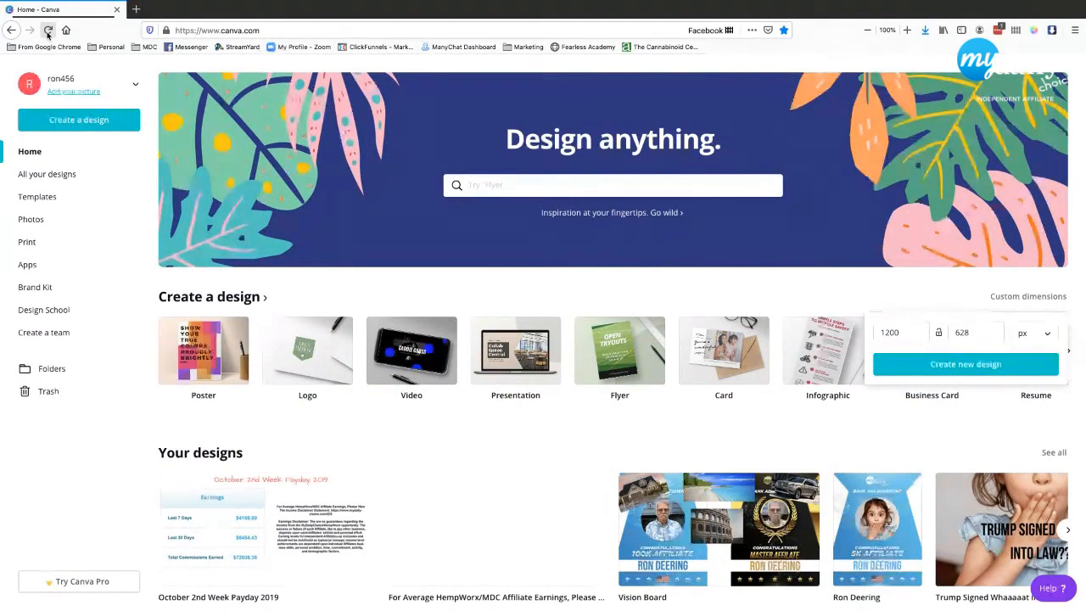
click(49, 31)
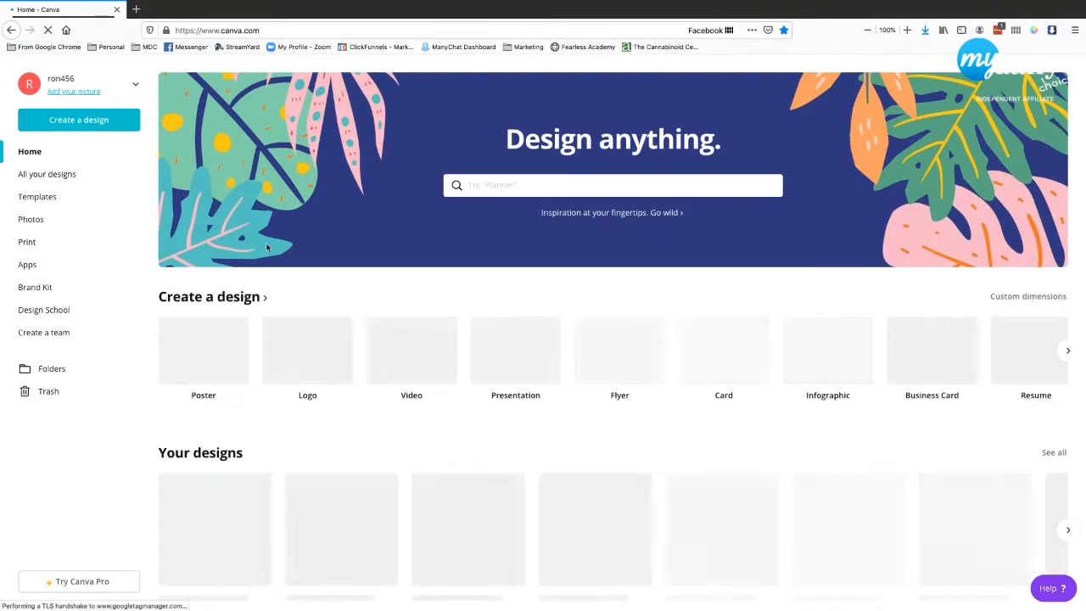
scroll(288, 373, down, 2)
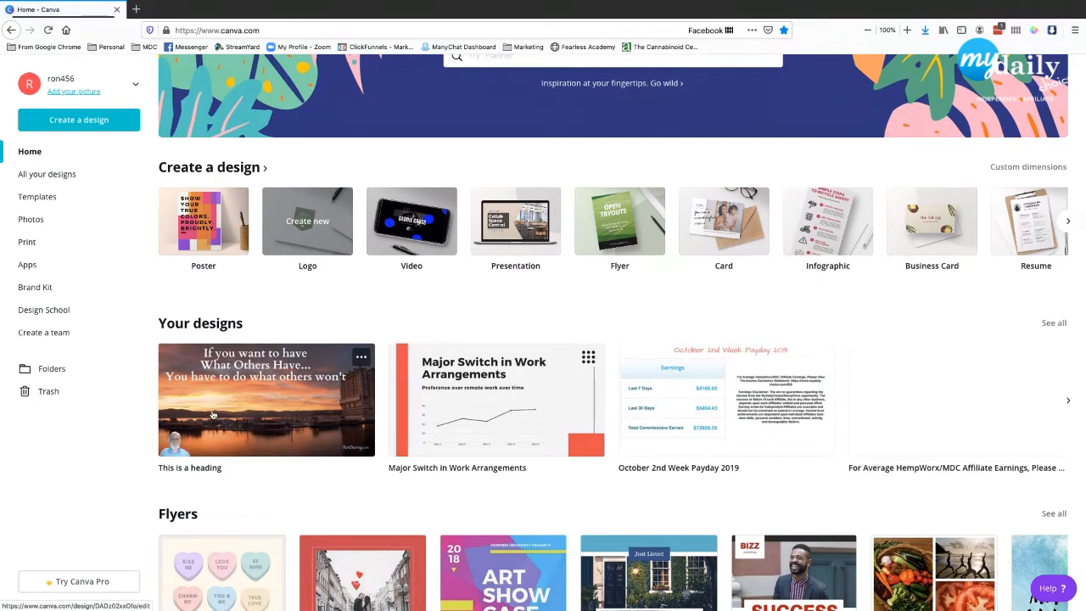
click(259, 399)
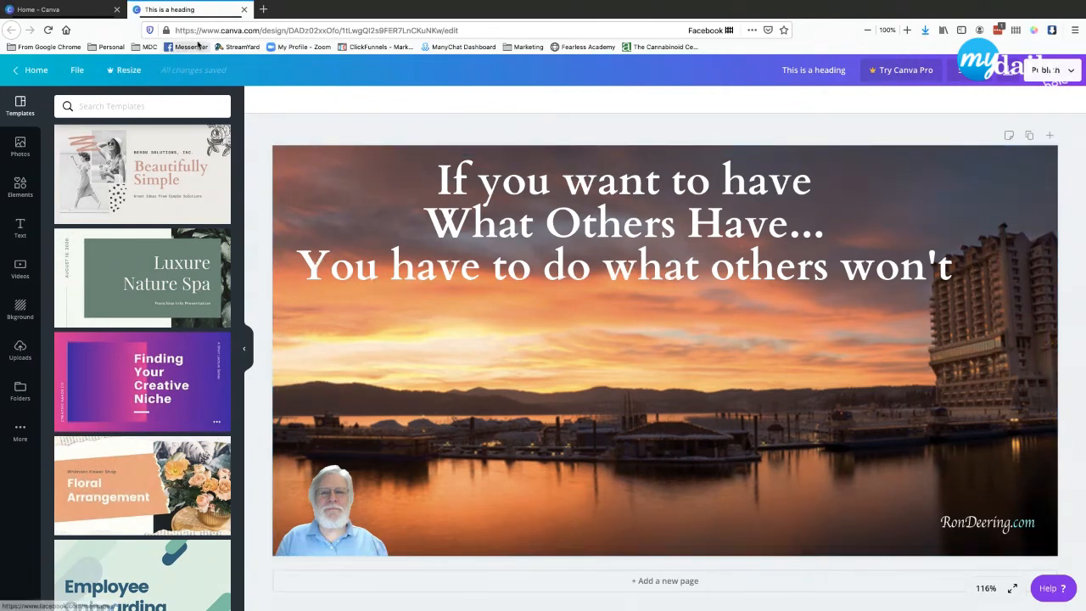
click(245, 9)
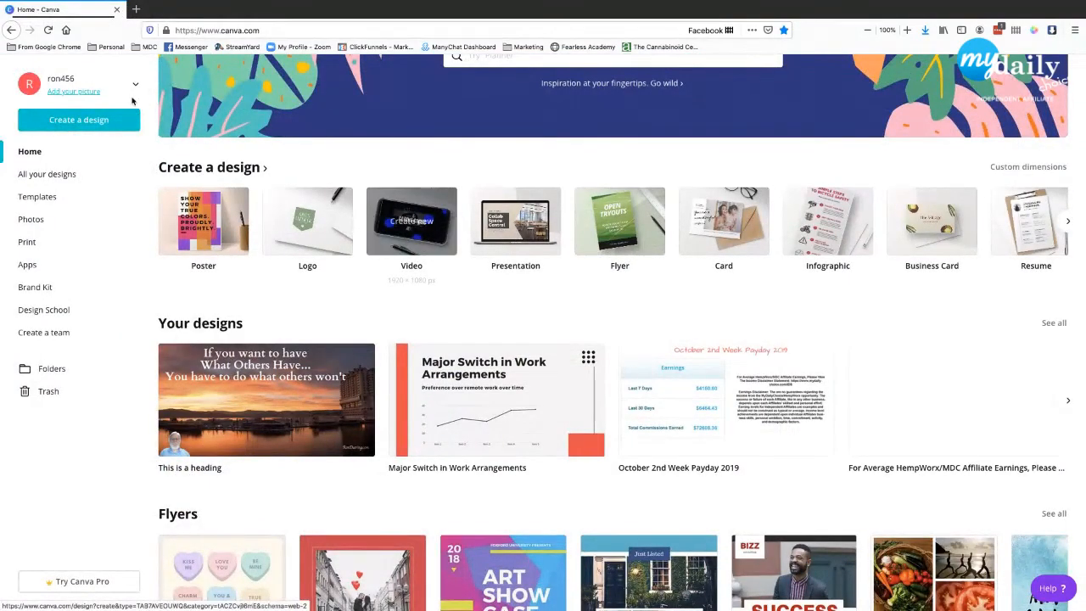
- Switch to Facebook in a new browser tab, open the own profile and publish the sunset graphic as a public News Feed photo post
click(136, 9)
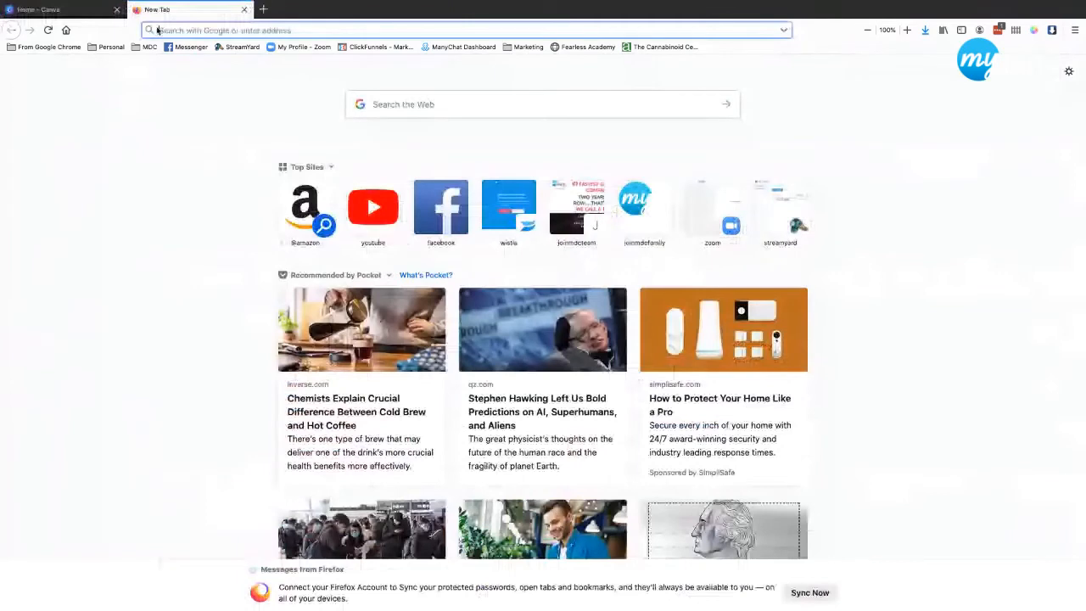
click(190, 48)
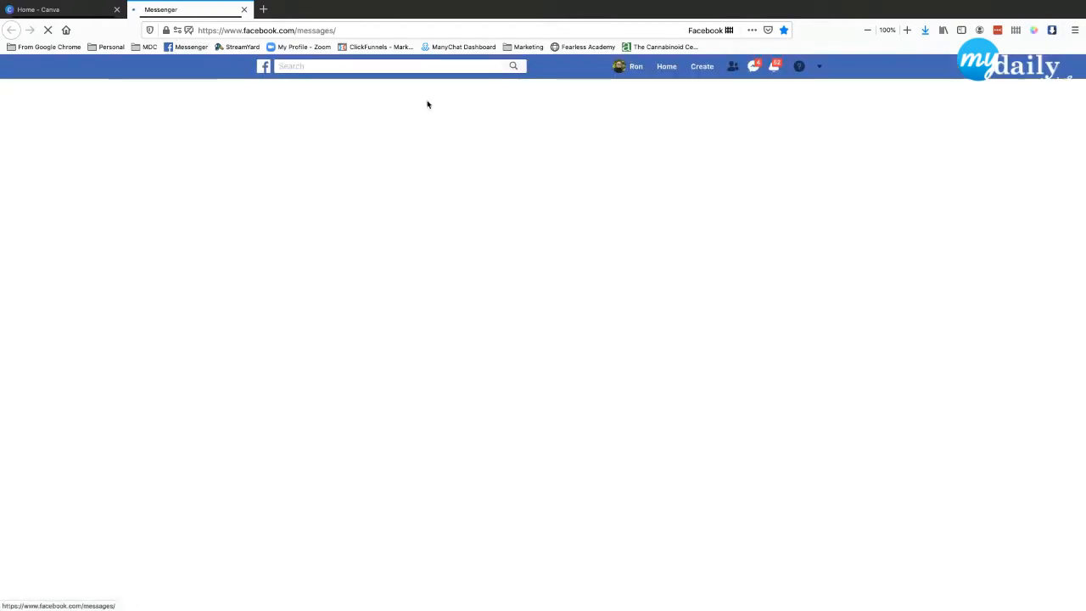
click(628, 68)
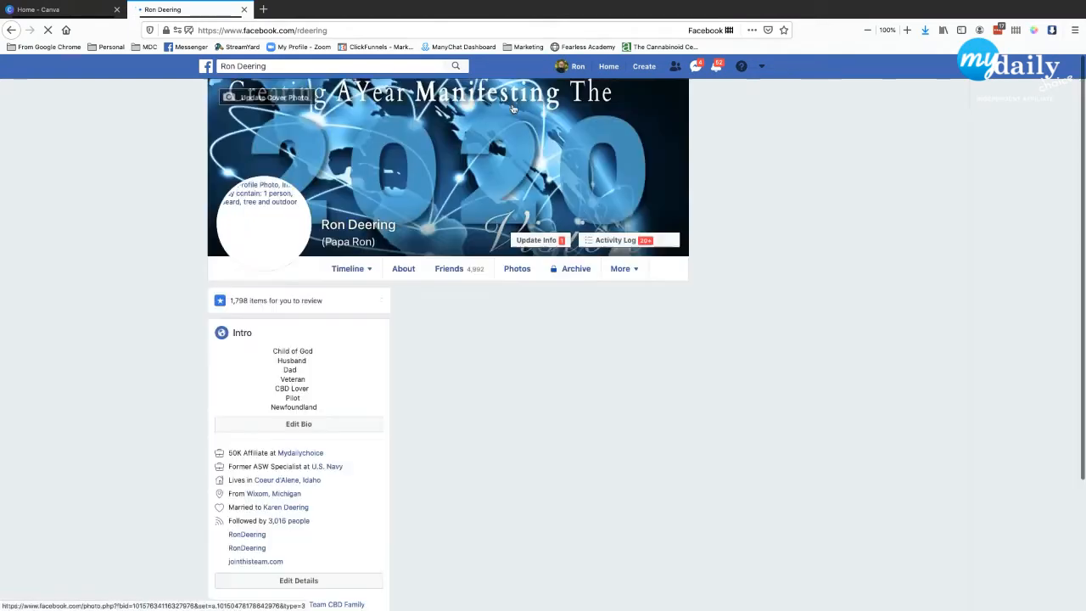
click(452, 332)
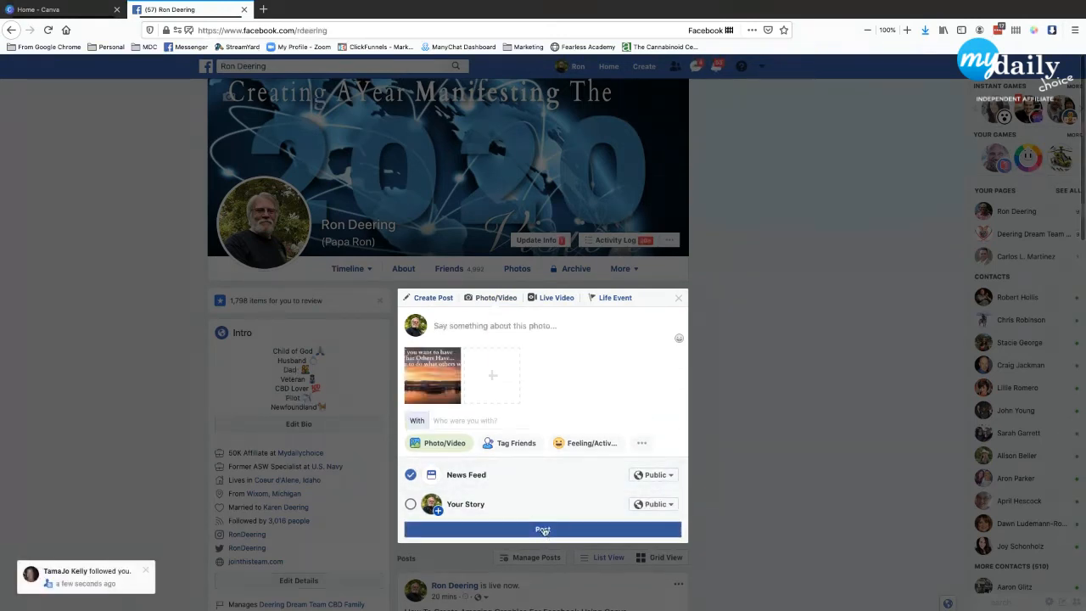
click(543, 530)
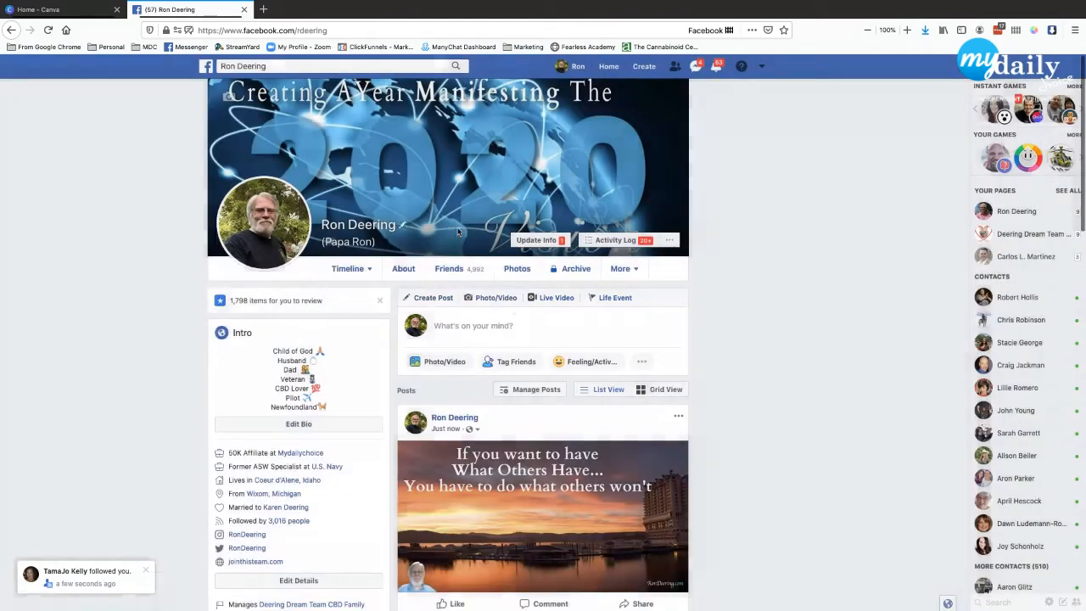
- Reload the profile, find the new sunset graphic post on the timeline and delete it
click(578, 68)
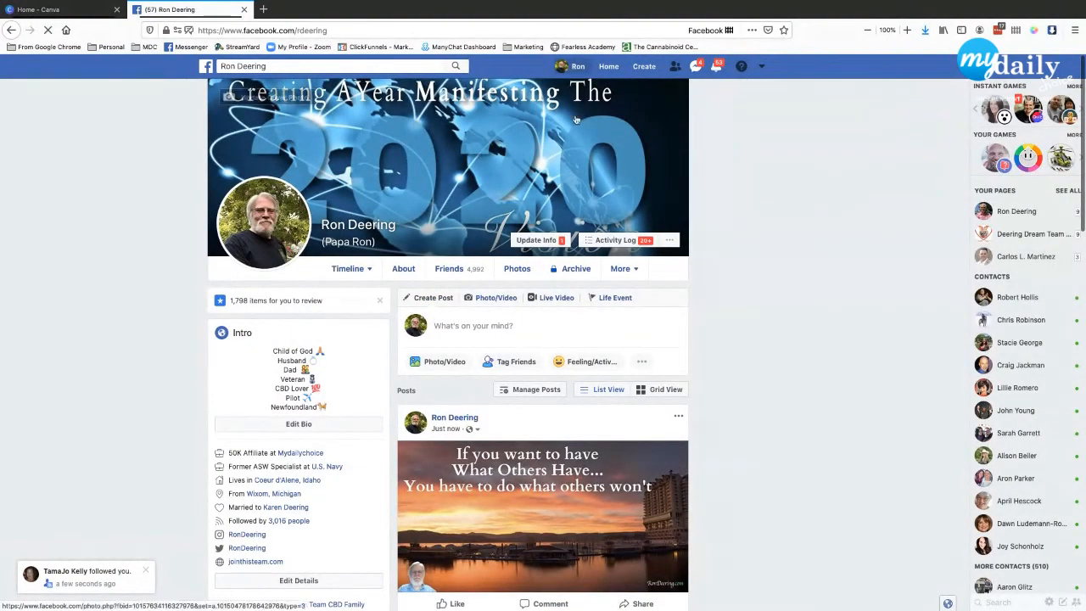
scroll(416, 324, down, 2)
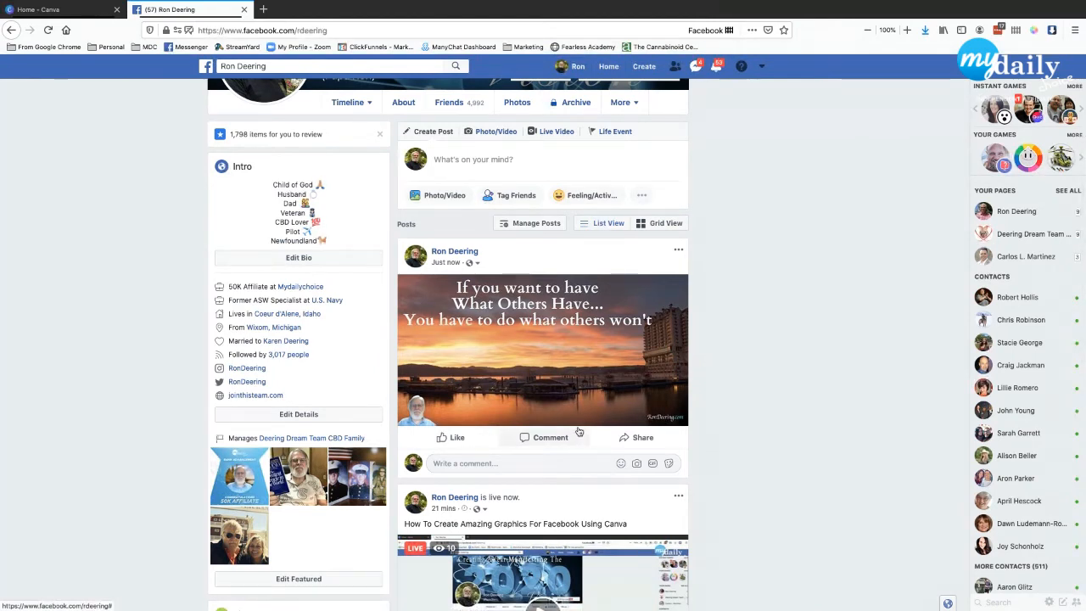
click(678, 250)
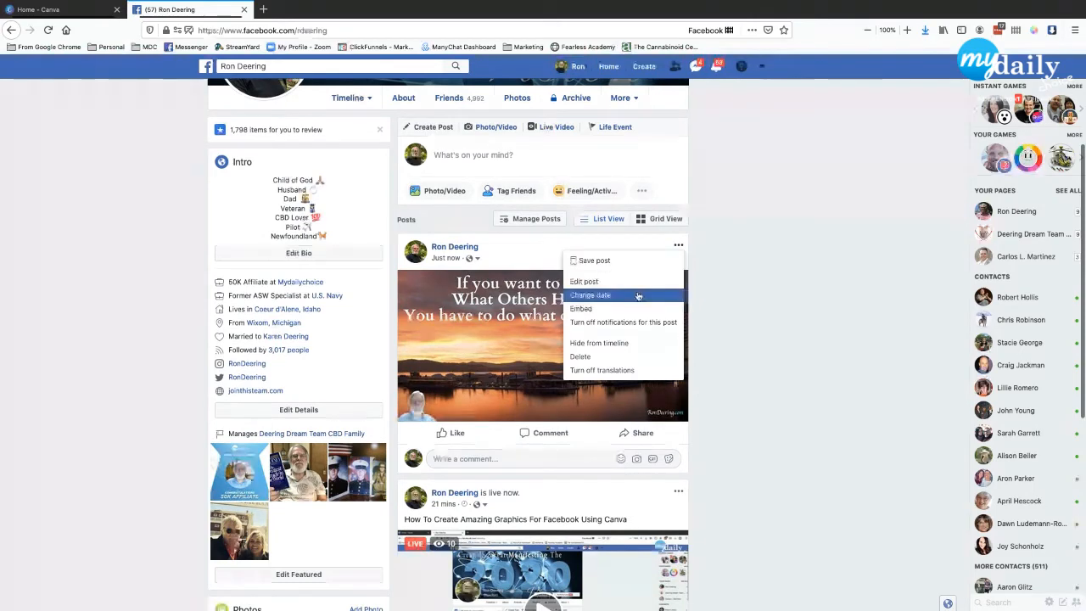
click(620, 356)
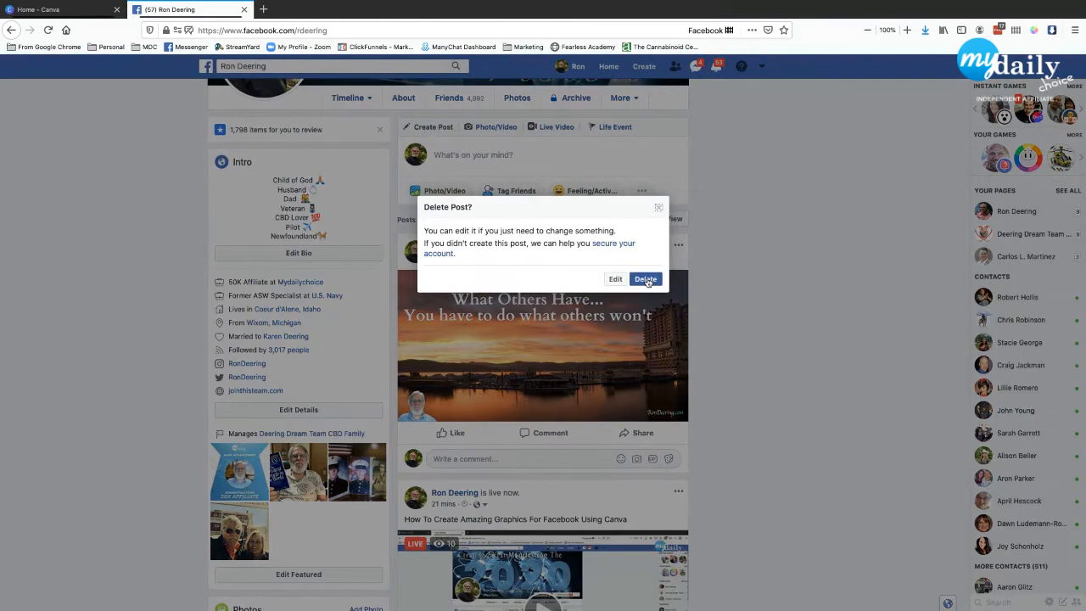
click(646, 281)
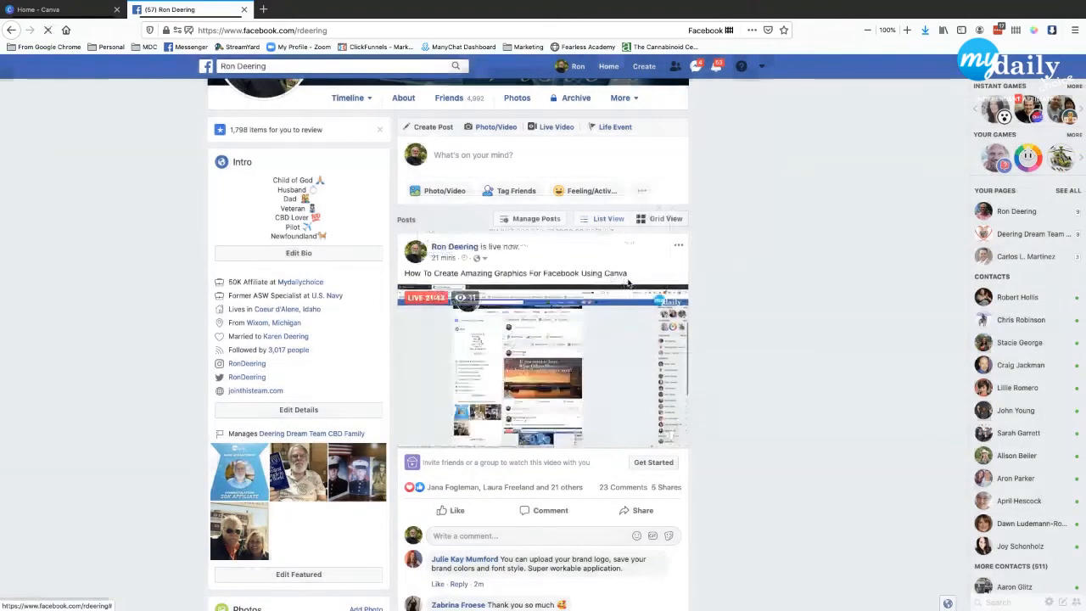